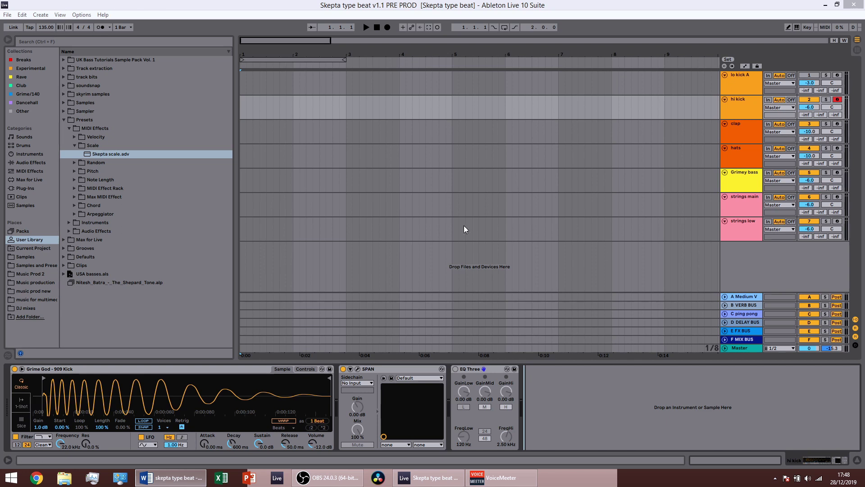
Examine the Skepta scale device on the Grimey bass, strings main and strings low tracks
click(747, 183)
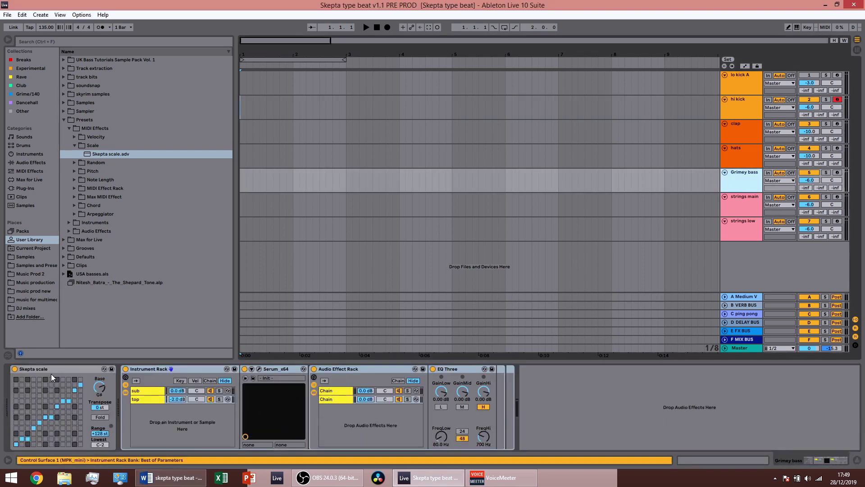
click(31, 372)
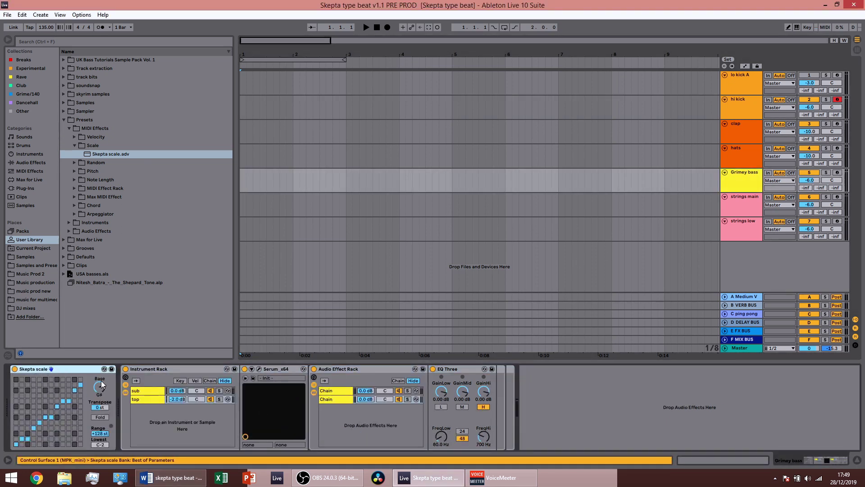
click(739, 200)
click(747, 232)
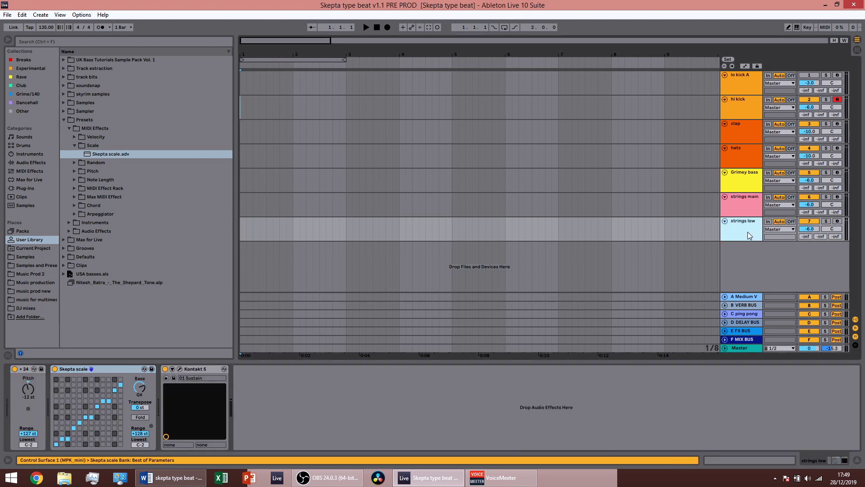
click(750, 200)
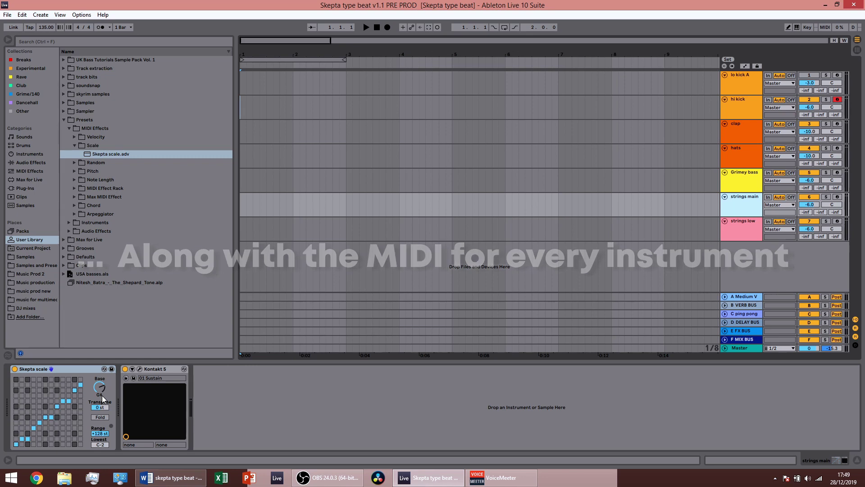
Go through the hi kick, clap and hats tracks, arming the clap and hats in turn to audition their sounds
click(749, 104)
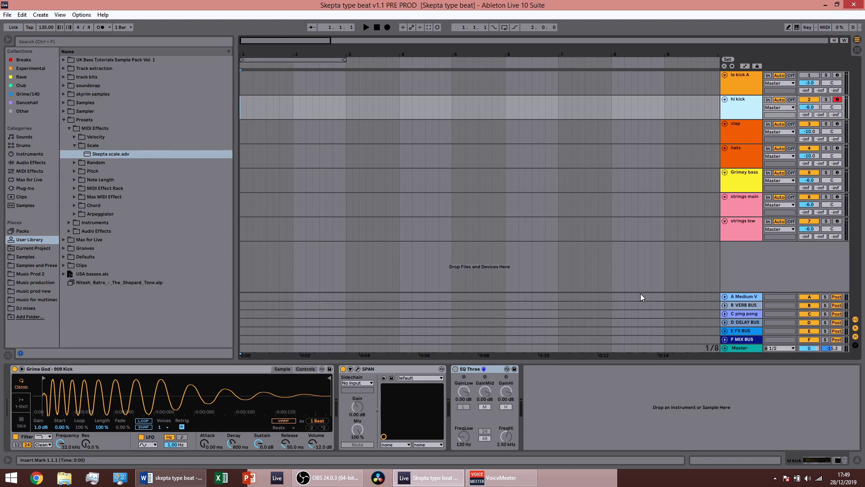
click(779, 134)
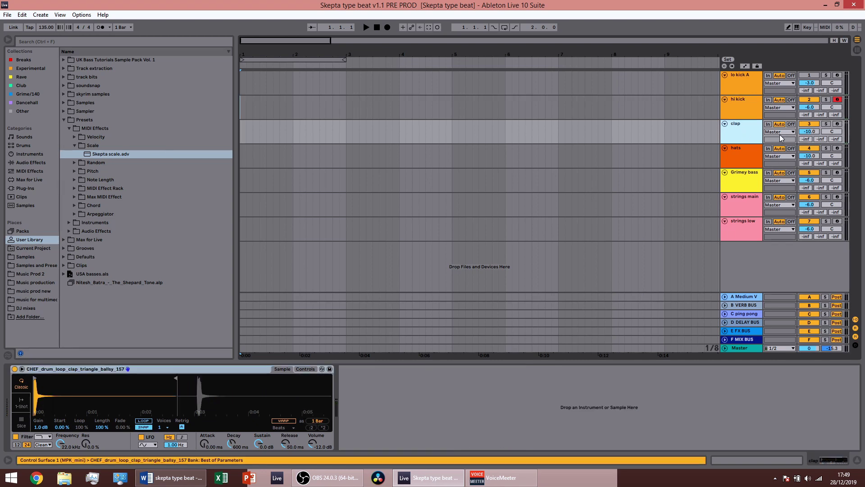
click(837, 126)
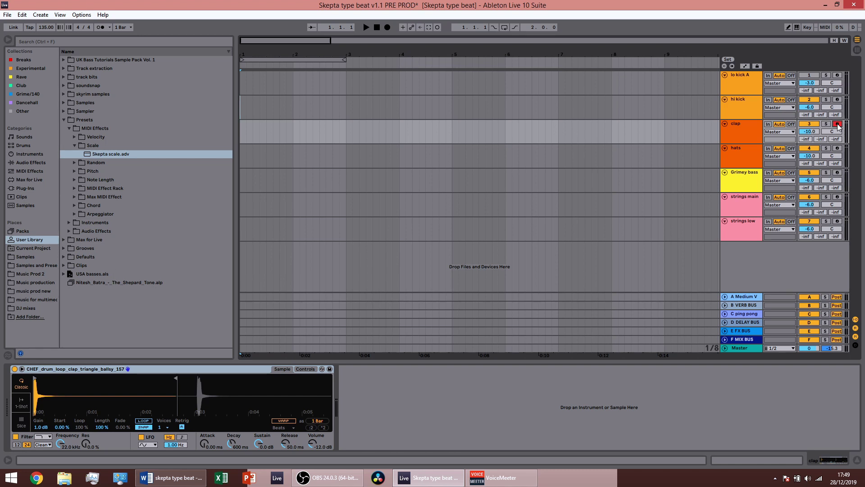
click(727, 153)
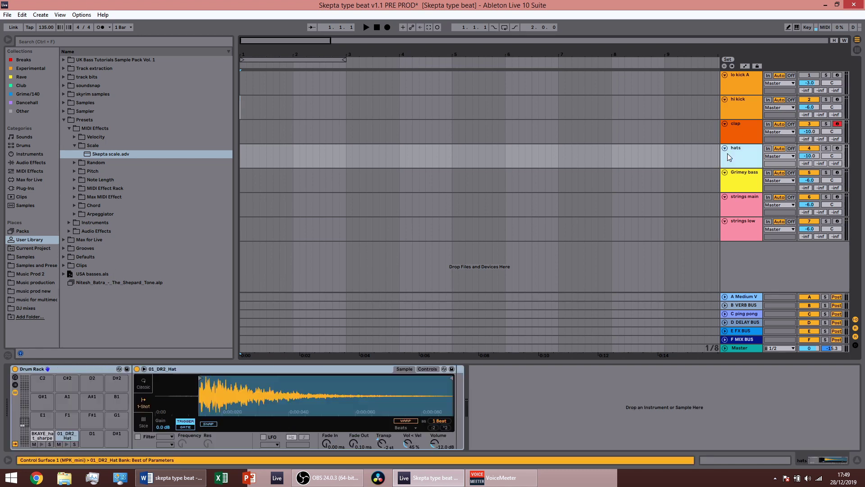
click(837, 150)
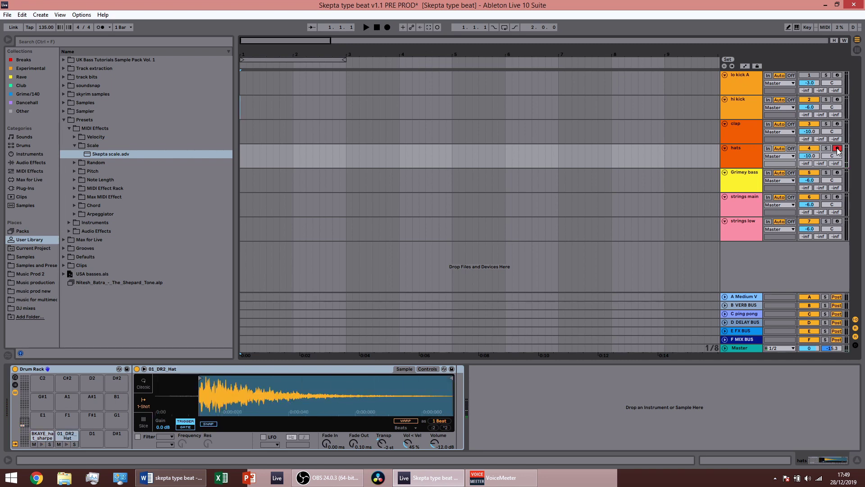
Arm the Grimey bass, strings main and strings low tracks in turn to audition their instruments
click(837, 174)
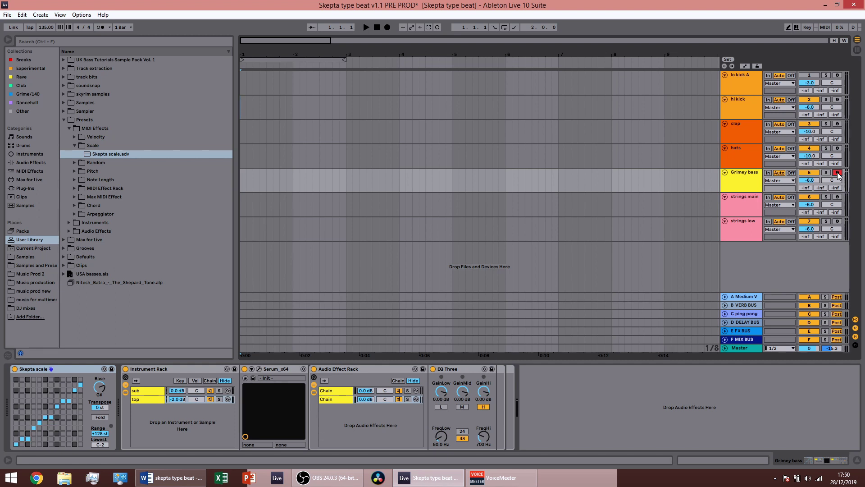
click(839, 198)
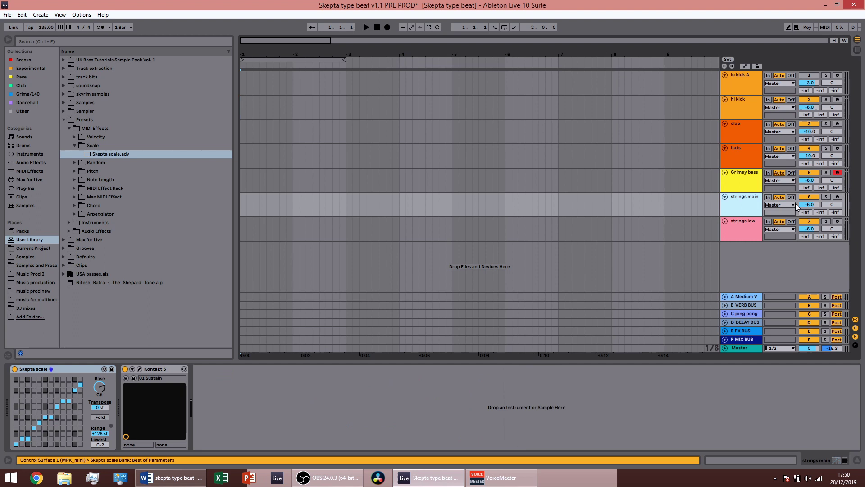
click(838, 198)
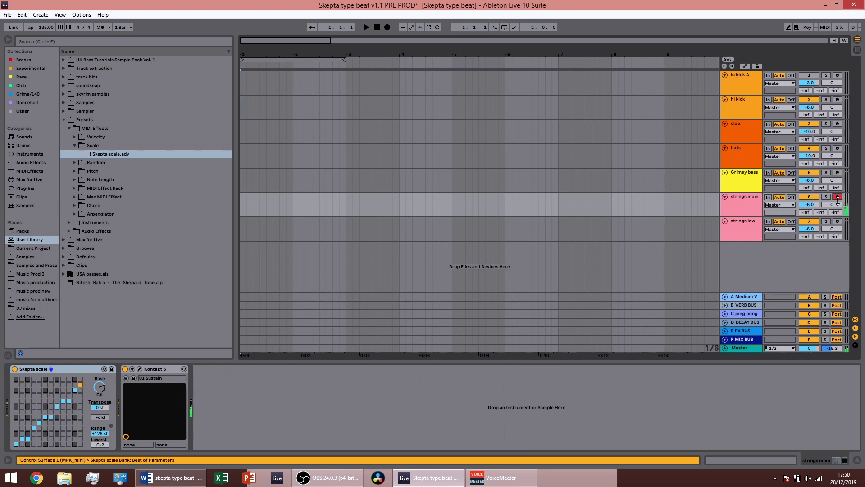
click(837, 222)
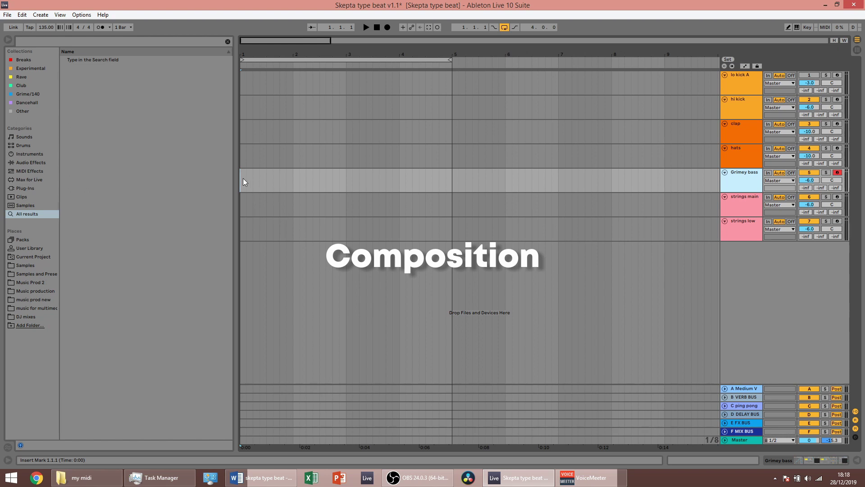
Create a four-bar MIDI clip at the start of the Grimey bass track and turn on the metronome
drag(242, 181, 455, 182)
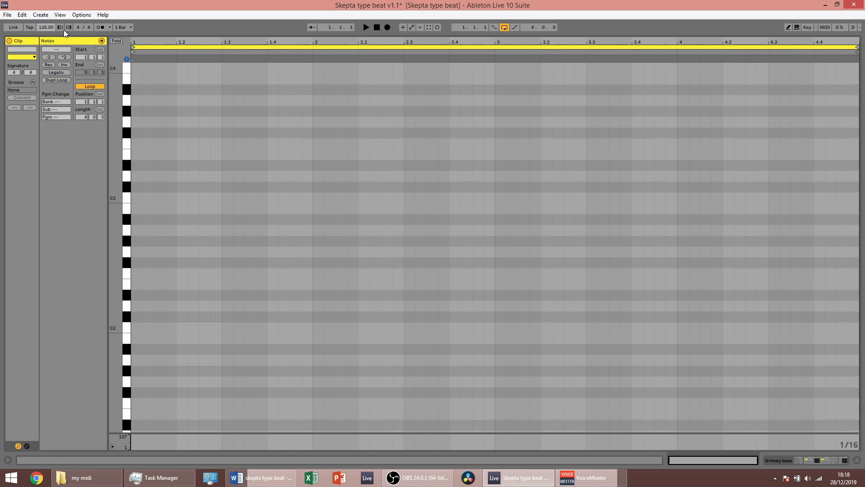
click(100, 27)
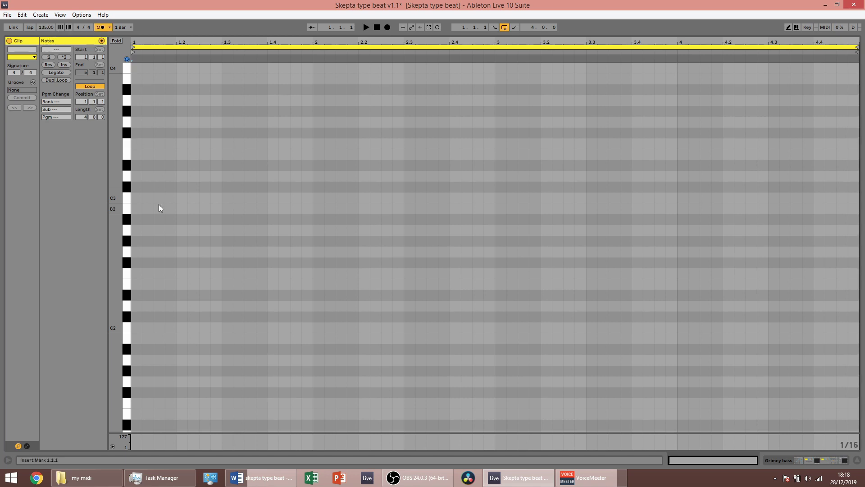
Draw a G#2 note from 1.1.1 to 1.2.3 in the bass clip and copy it to the start of bar 3
double_click(139, 242)
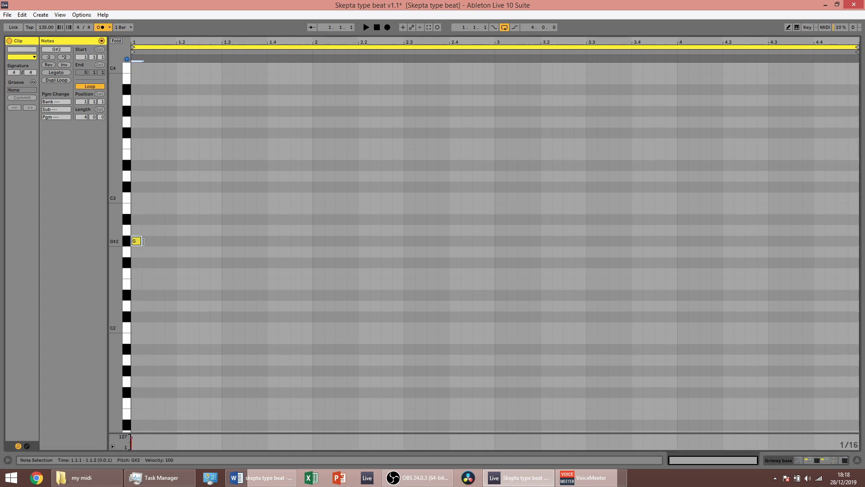
drag(141, 241, 198, 241)
key(space)
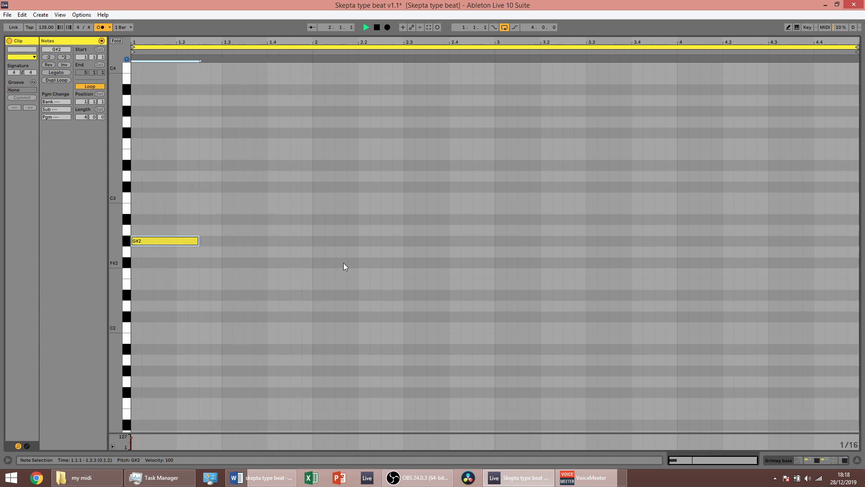
drag(166, 242, 473, 250)
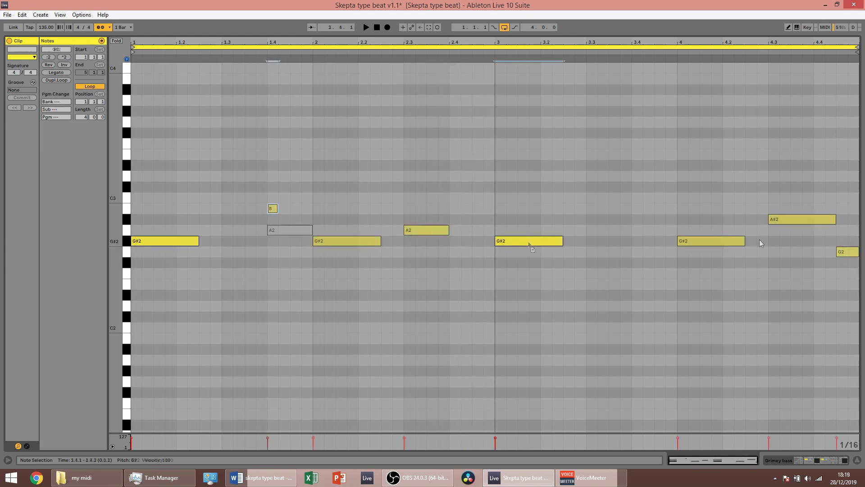
Raise the A#2 note at 4.3 to B2 and lengthen the short B2 note at 1.4 to one beat
click(786, 219)
key(Up)
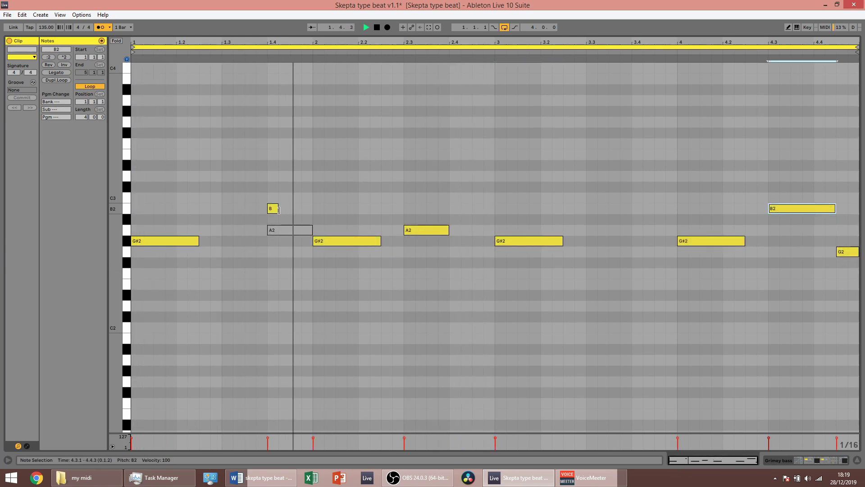
drag(278, 208, 310, 212)
key(space)
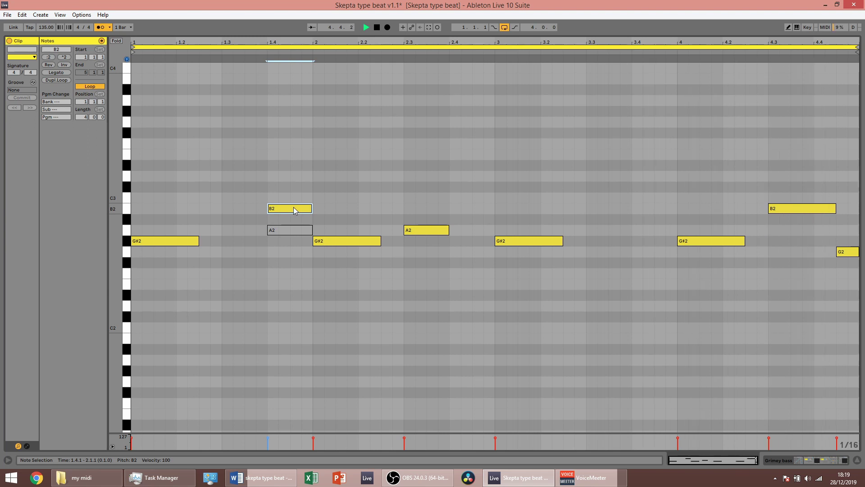
Lower the note at 1.4 two semitones to A2 and copy it to beat 3.4
key(Down)
key(Down)
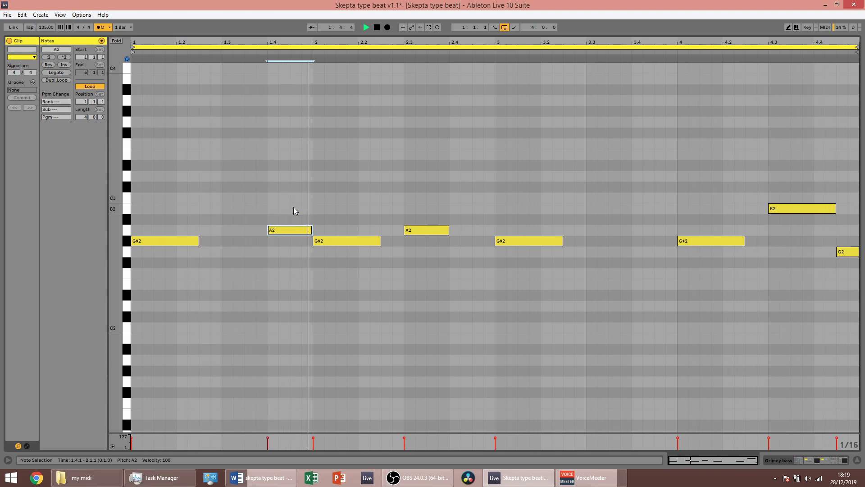
click(327, 185)
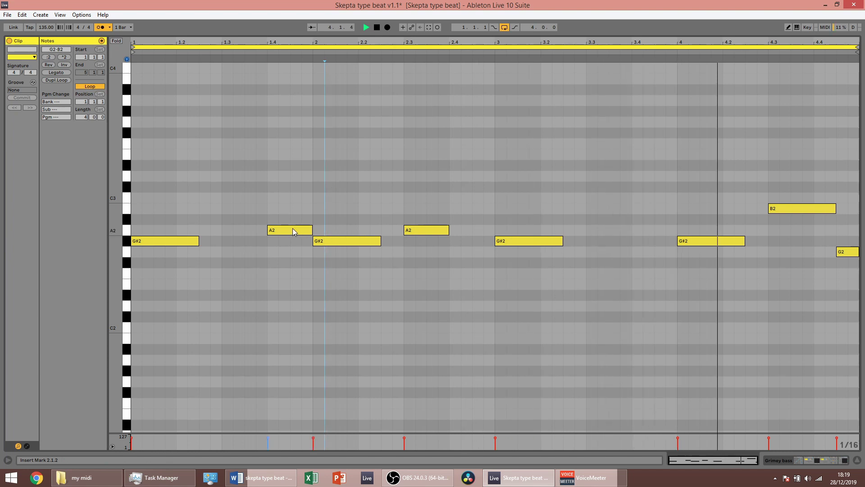
drag(293, 228, 658, 234)
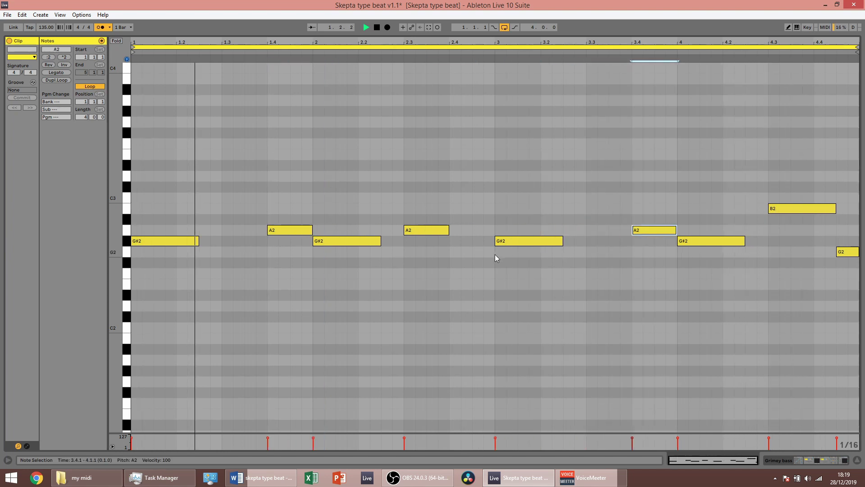
Deactivate the A2 note at 2.3, return to the arrangement and stop playback
click(445, 229)
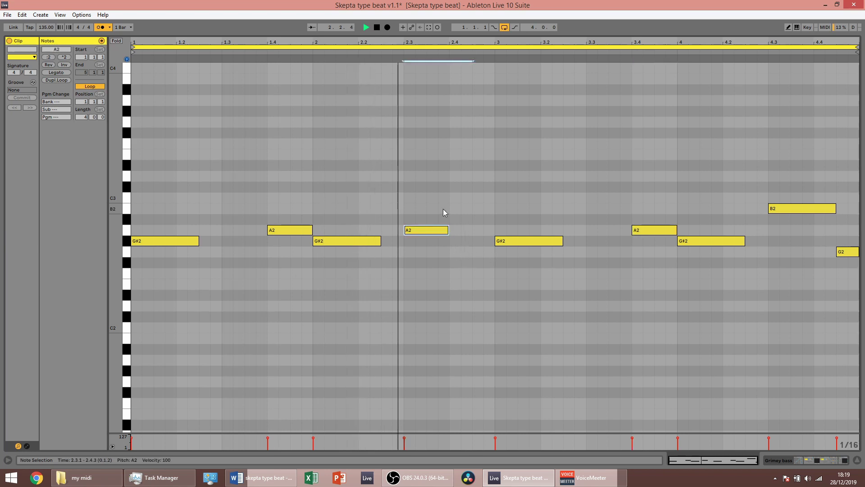
key(0)
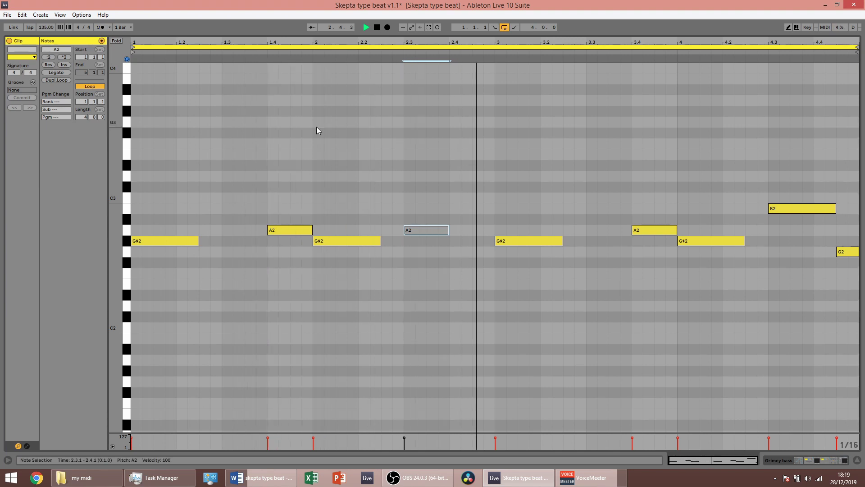
key(Tab)
key(space)
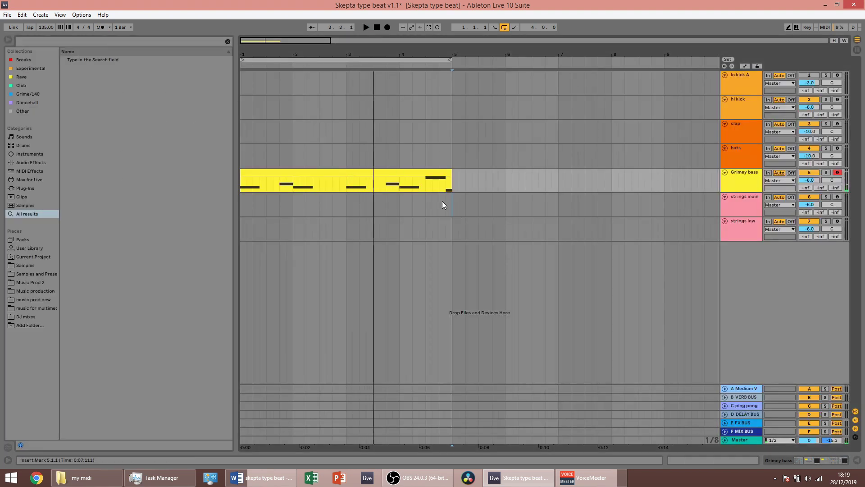
Reopen the Grimey bass clip and play it back to review the finished bassline
drag(444, 201, 229, 201)
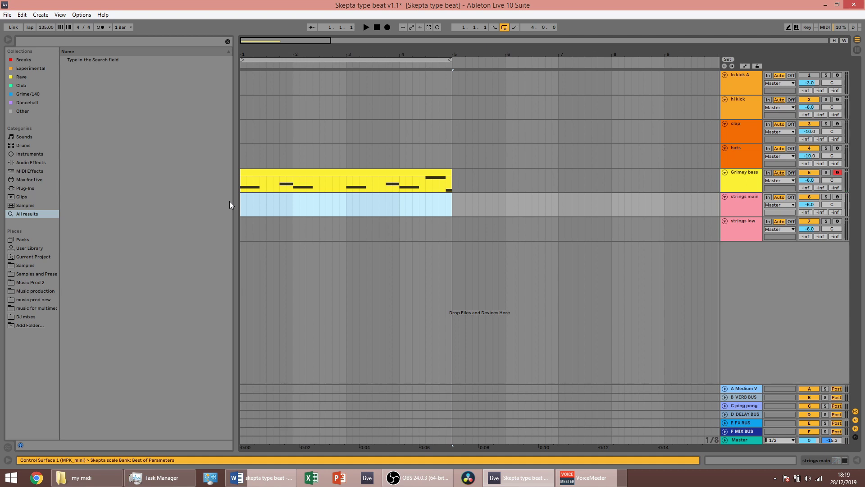
double_click(293, 173)
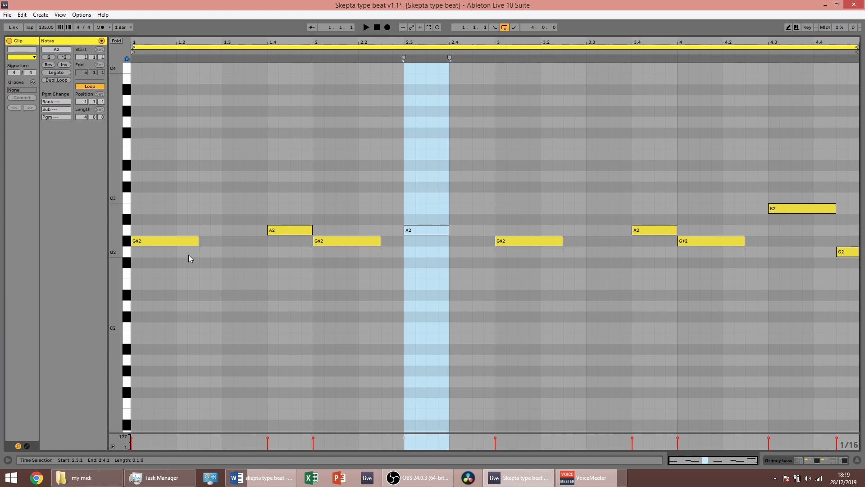
key(space)
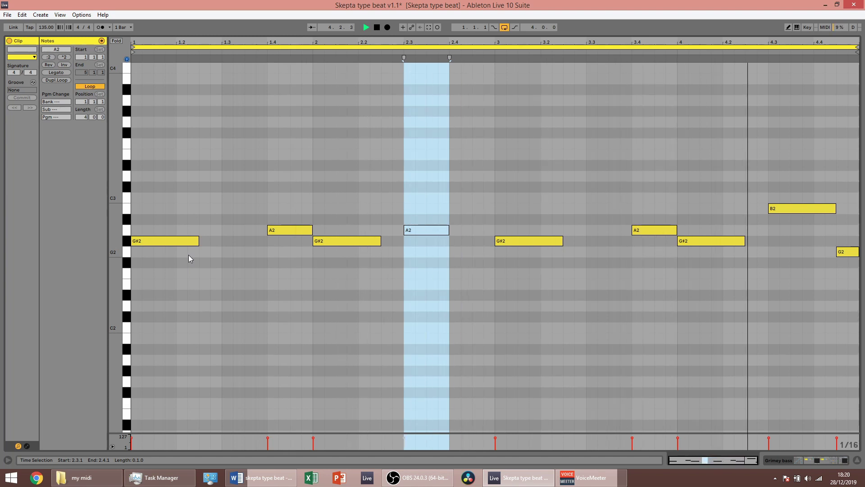
key(Tab)
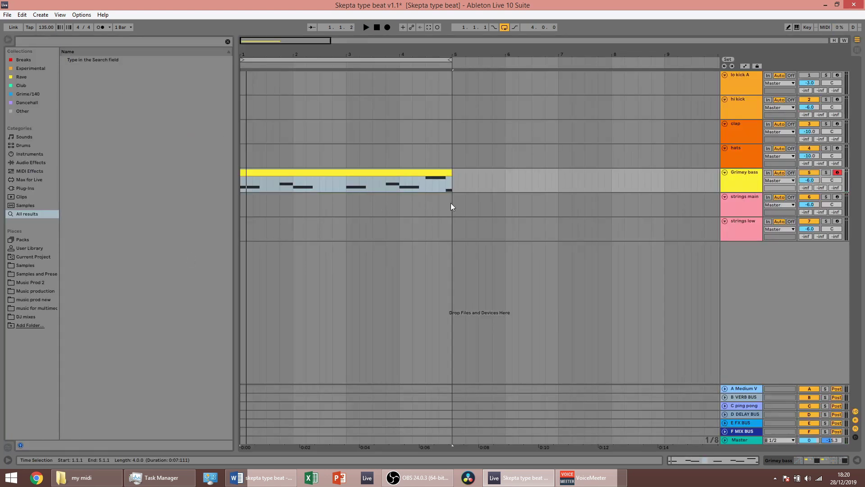
Create a four-bar MIDI clip on the strings main track beneath the bass clip
drag(451, 202, 185, 204)
key(ctrl+shift+m)
click(260, 477)
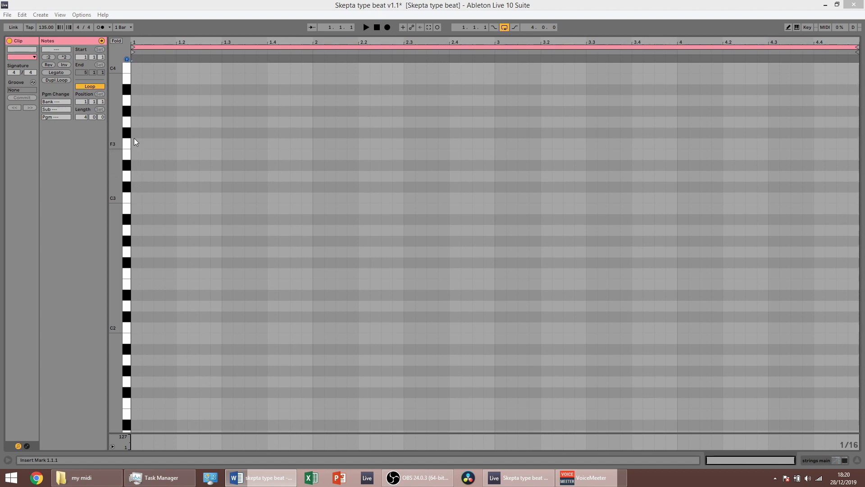
Draw a G#3 note three sixteenths long at 1.1.1 in the strings main clip and set the fixed grid to 1/16
double_click(136, 111)
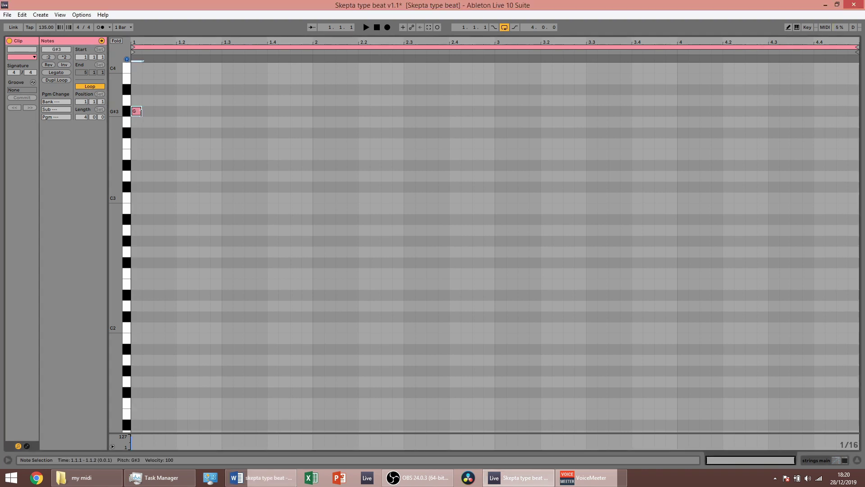
drag(141, 111, 165, 112)
right_click(204, 173)
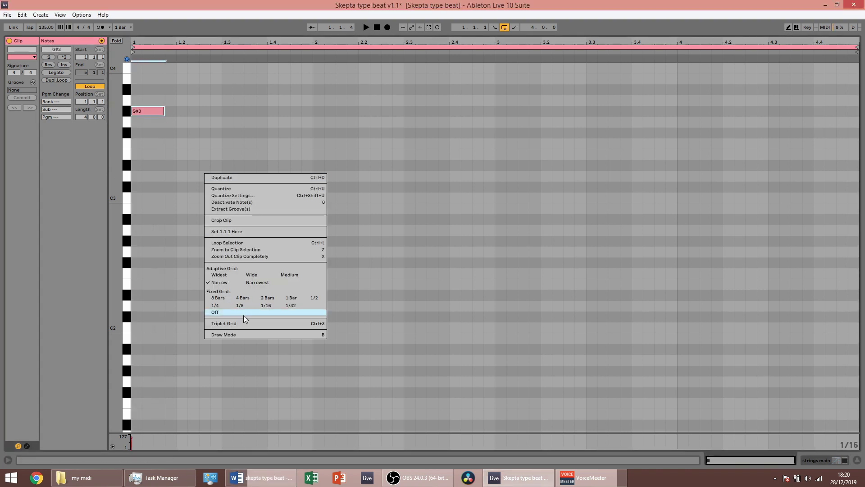
click(266, 305)
key(space)
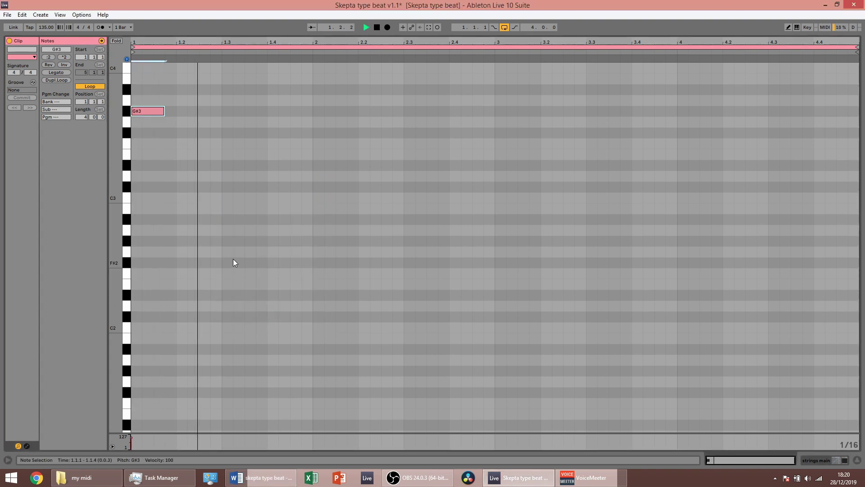
key(space)
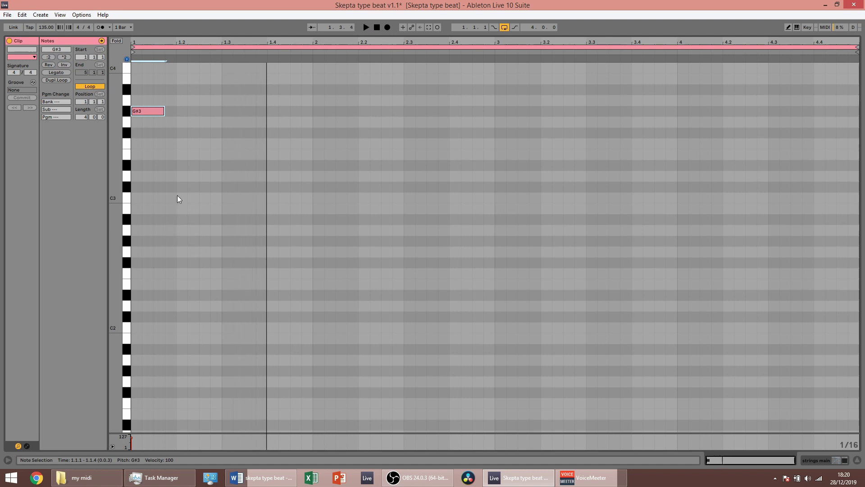
Add a D#3 note two sixteenths long at 1.2.1 in the strings main clip and play it back
double_click(181, 166)
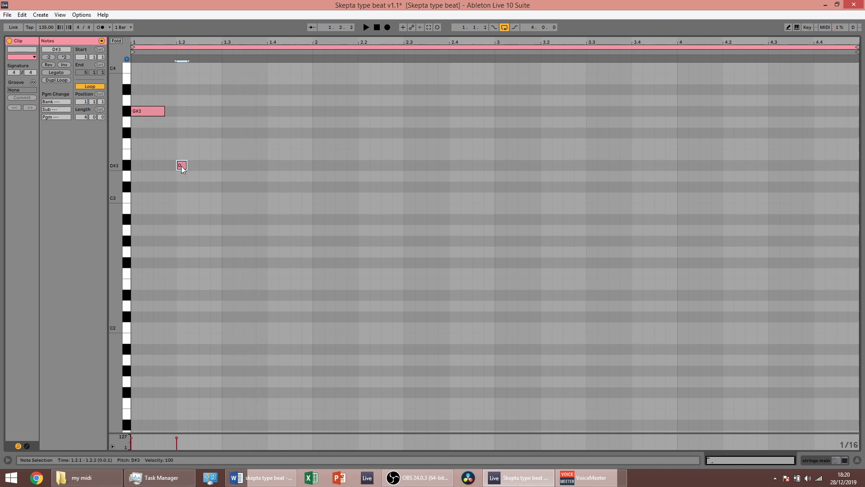
mouse_move(187, 166)
mouse_down()
mouse_move(210, 167)
mouse_move(199, 166)
mouse_up()
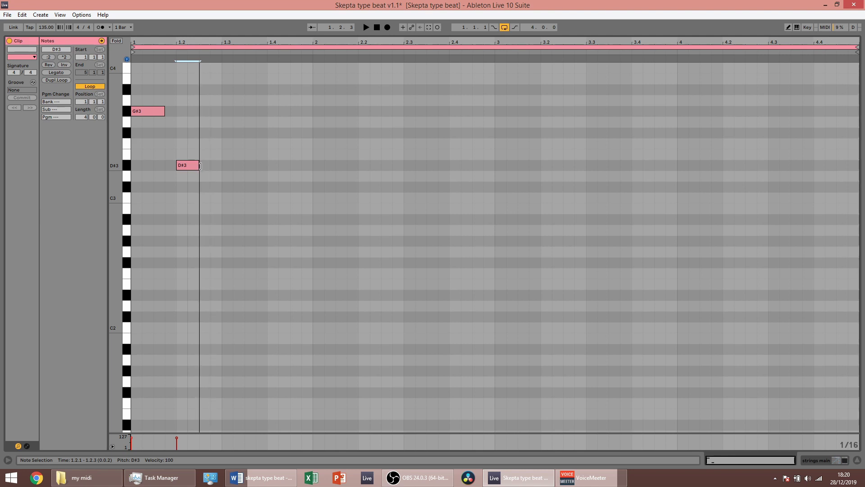
key(space)
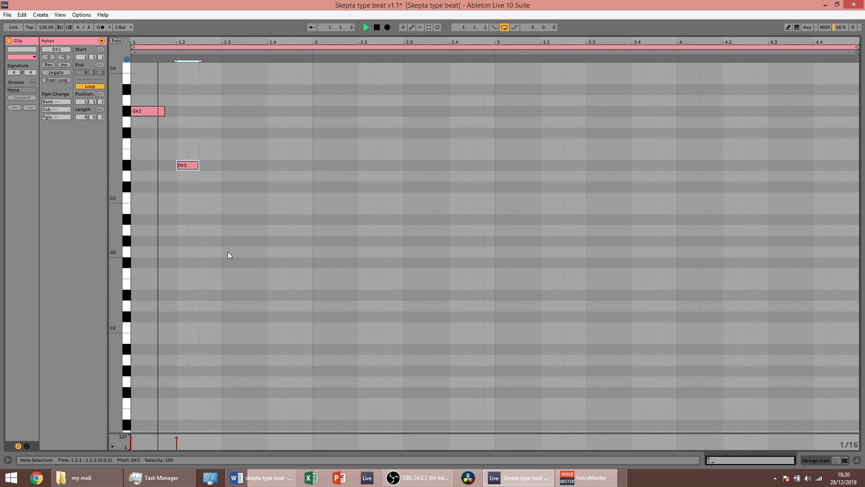
Duplicate the D#3 note to 1.2.3, transpose the copy up two semitones to F3 and play the phrase
key(ctrl+d)
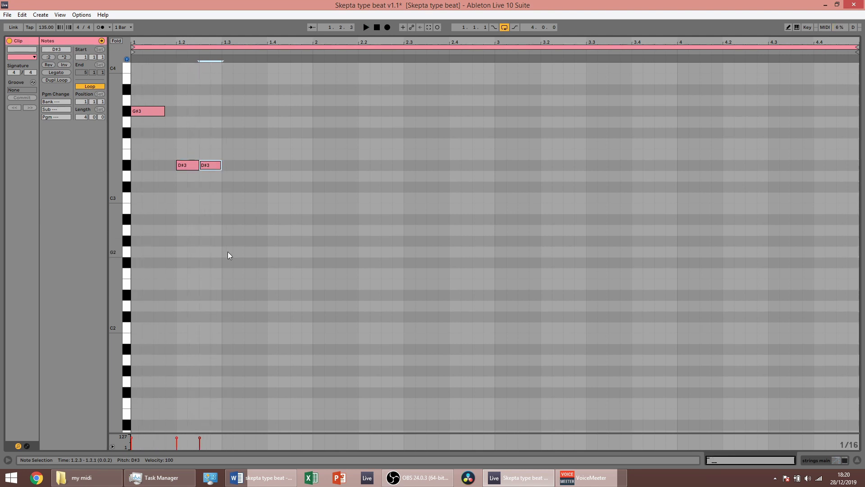
key(Up)
key(Up)
key(space)
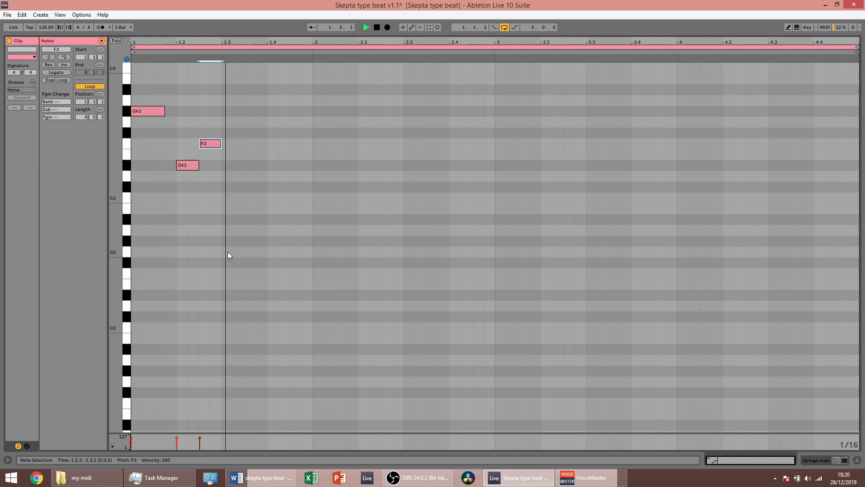
Duplicate the F3 note to 1.3.1 and raise the copy one semitone to F#3, checking it in playback
key(space)
key(ctrl+d)
key(Up)
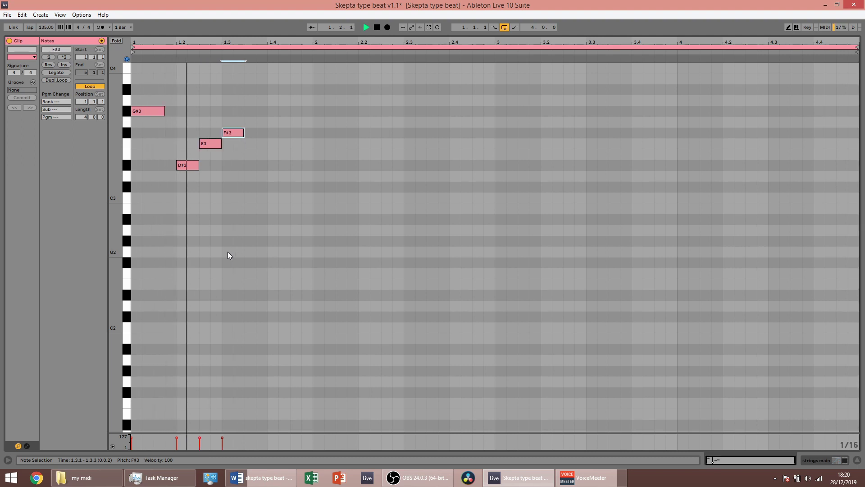
key(space)
Play back the opening G#3, F3, F#3, D#3 strings phrase to review it
scroll(239, 228, up, 3)
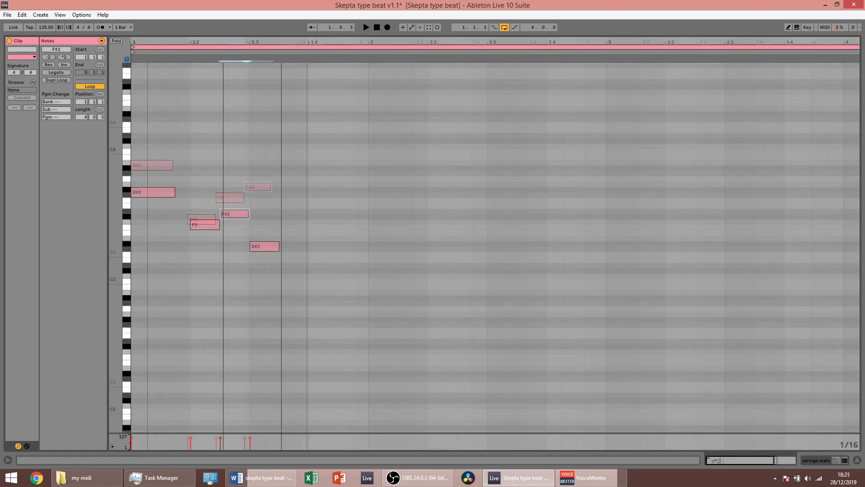
key(space)
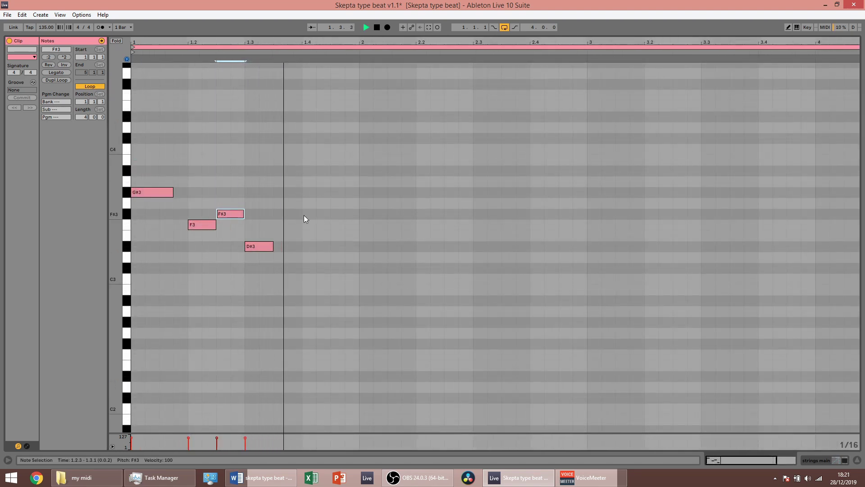
key(space)
Set the strings main clip's loop to its first two bars and play the loop
drag(810, 147, 412, 286)
drag(690, 41, 690, 22)
click(655, 239)
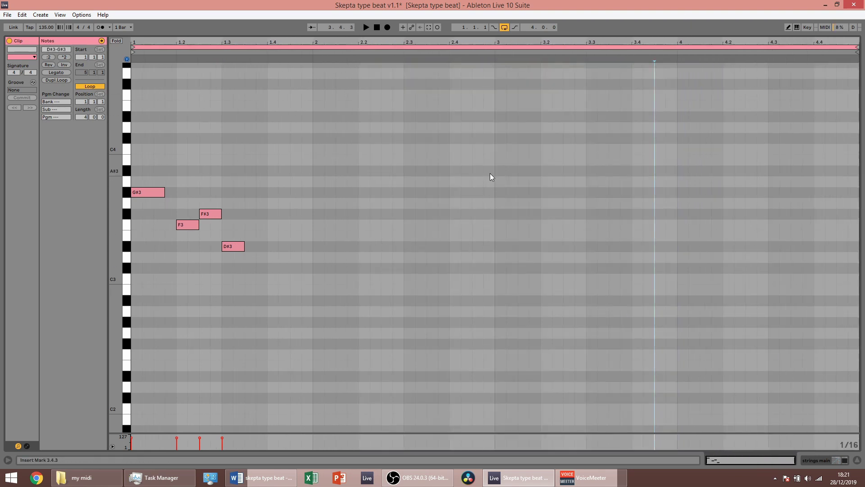
drag(490, 173, 122, 292)
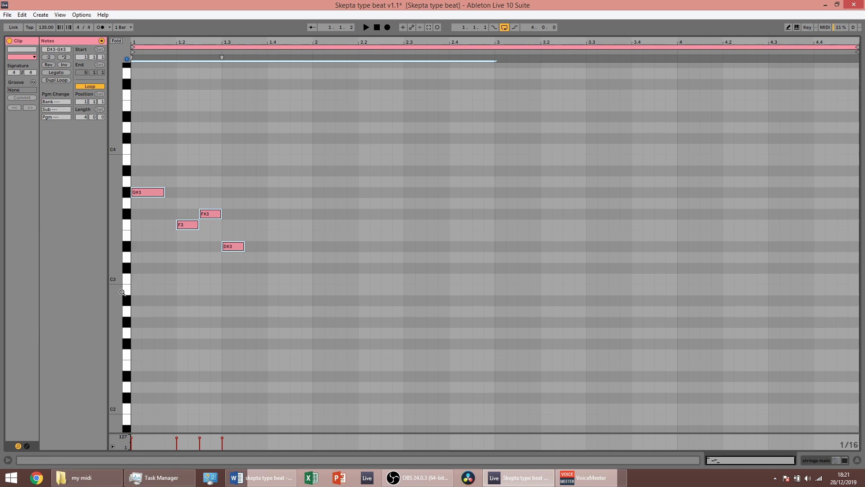
key(ctrl+l)
key(space)
click(328, 350)
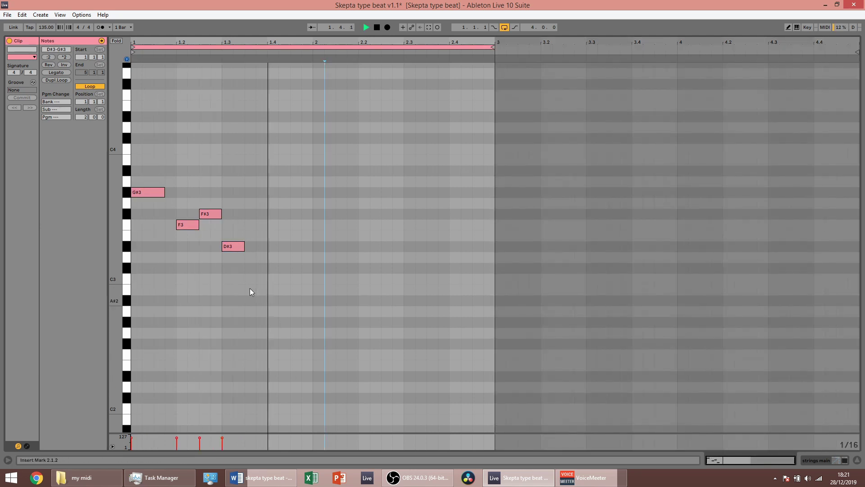
key(space)
Add an A3 note two sixteenths long at 1.4.1 after the D#3 note
click(229, 245)
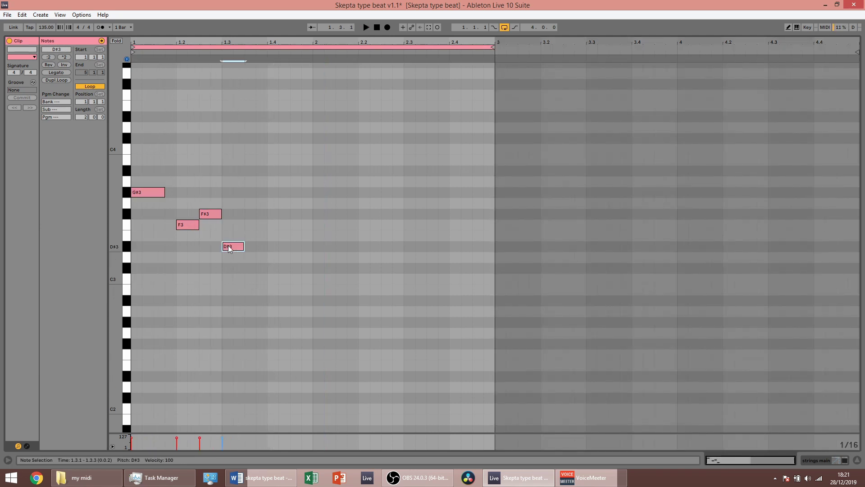
double_click(296, 181)
key(shift+Right)
key(Left)
key(Left)
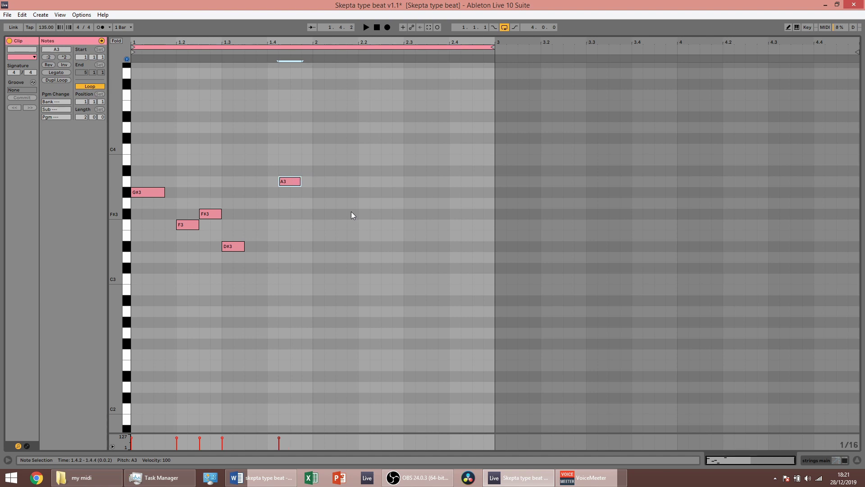
Duplicate the A3 note to 1.4.3, lower the copy two semitones to G3 and play the first bar
key(ctrl+d)
key(Down)
key(Down)
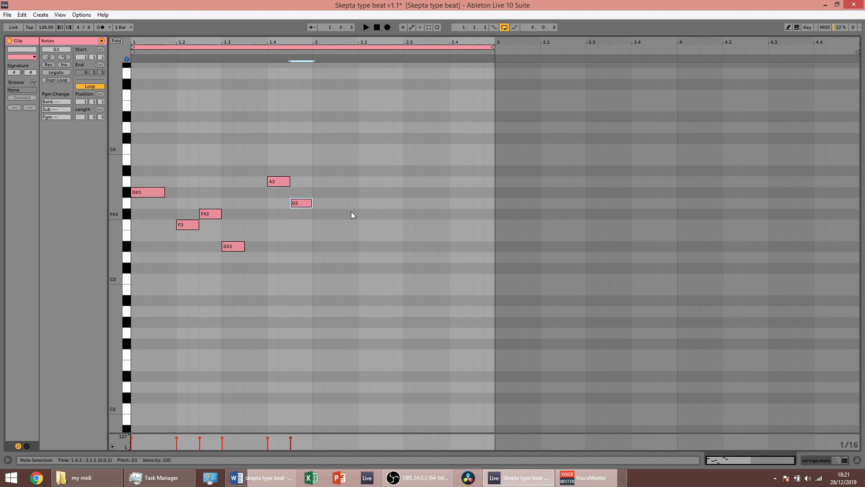
key(space)
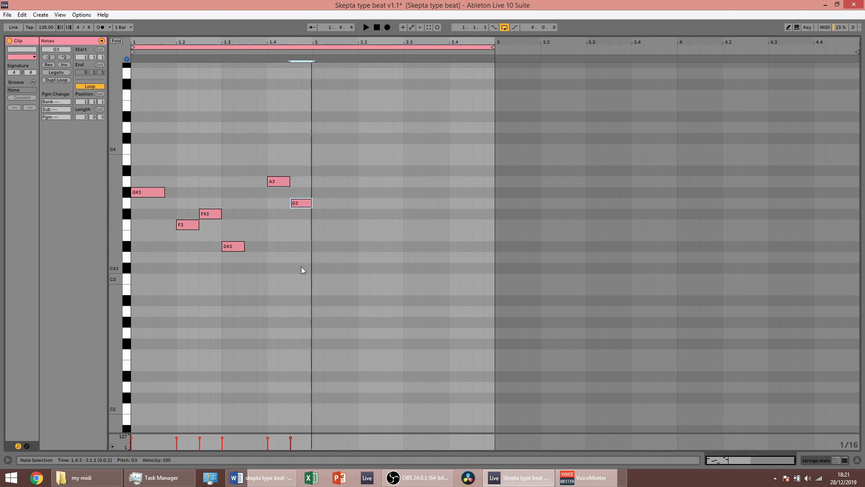
key(space)
Duplicate all the notes of the first bar into the second bar and play back the two-bar melody
drag(300, 265, 158, 152)
key(ctrl+d)
click(320, 316)
key(space)
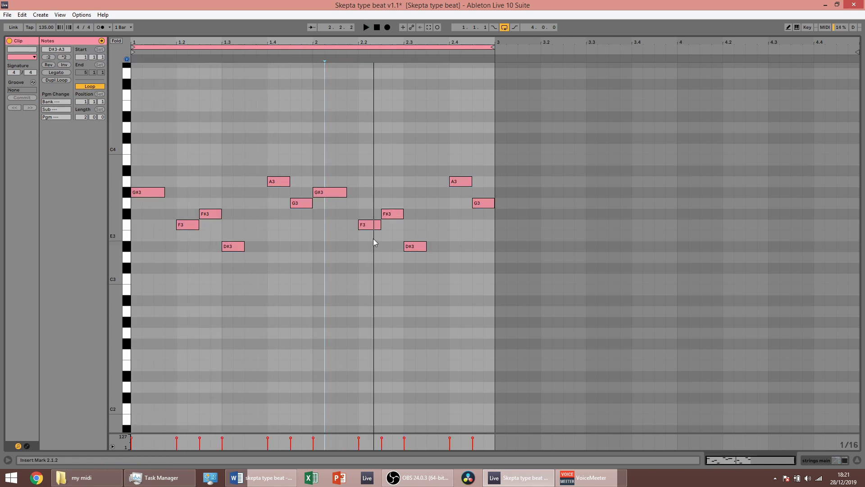
Vary the strings melody with D3 at 2.2.3 and F#3 at 1.4.1, review it in playback and return to the arrangement
key(space)
click(374, 227)
click(393, 217)
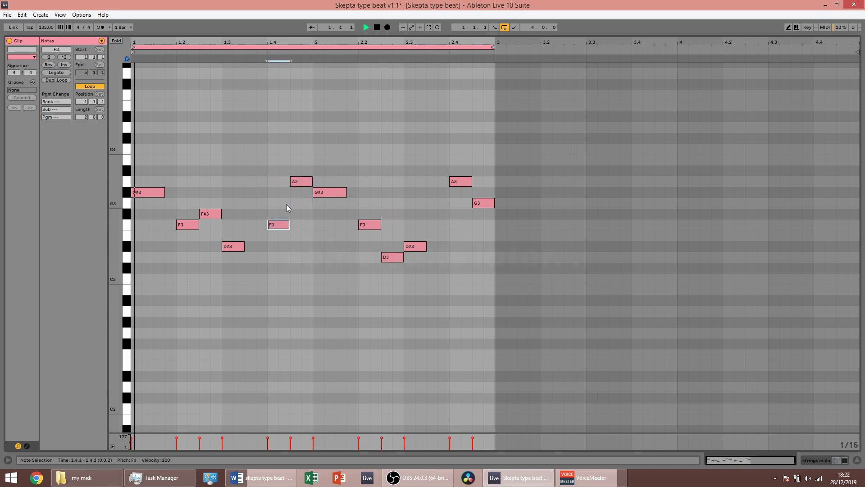
key(Up)
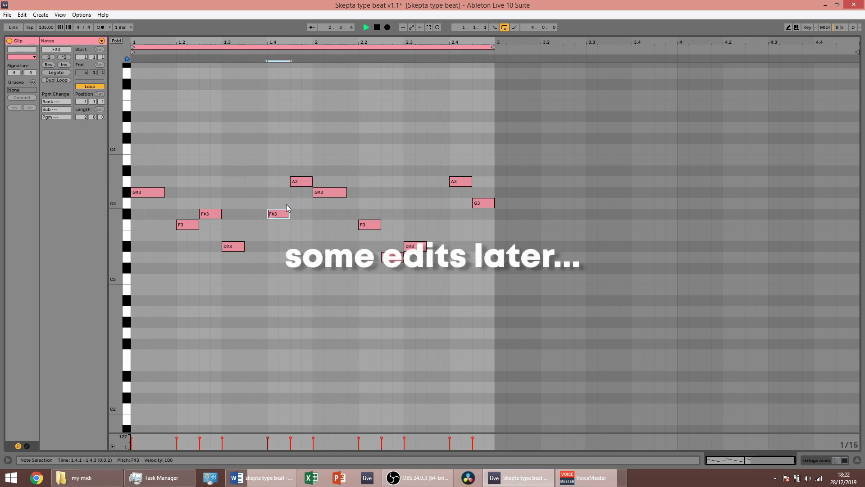
drag(209, 42, 217, 53)
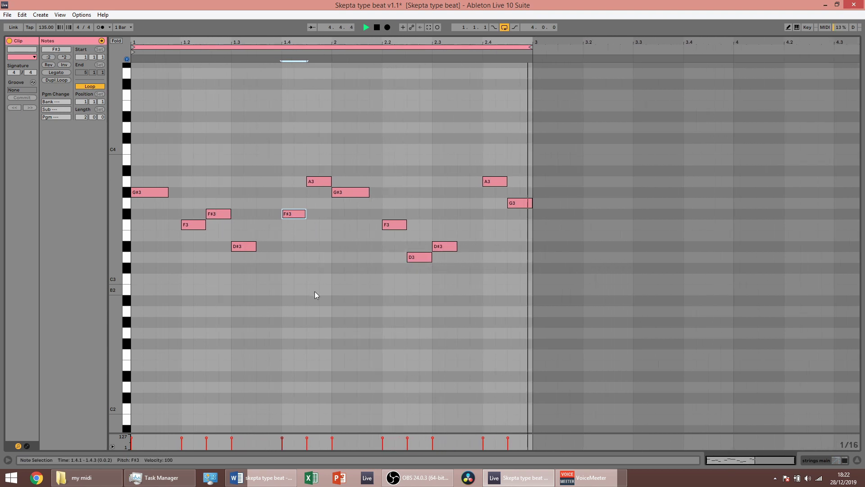
key(Tab)
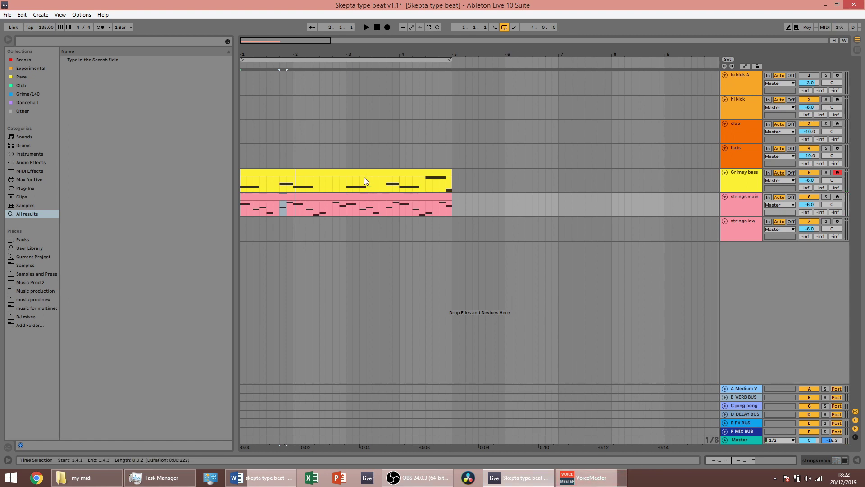
Create a two-bar MIDI clip on the hi kick track and draw a C3 note about 2.5 sixteenths long at 1.1.1
drag(346, 107, 164, 106)
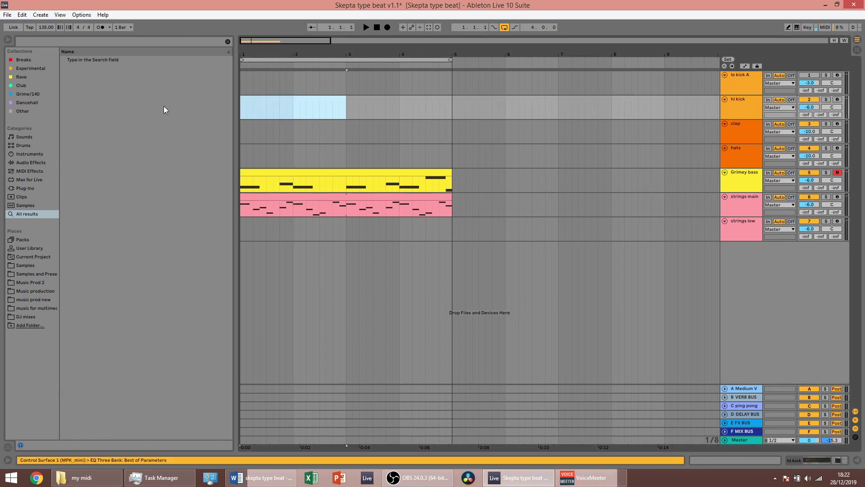
key(ctrl+shift+m)
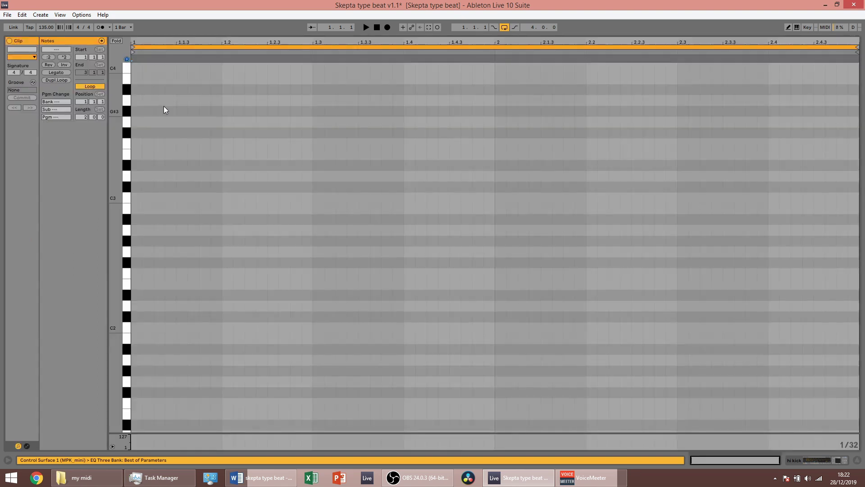
double_click(137, 197)
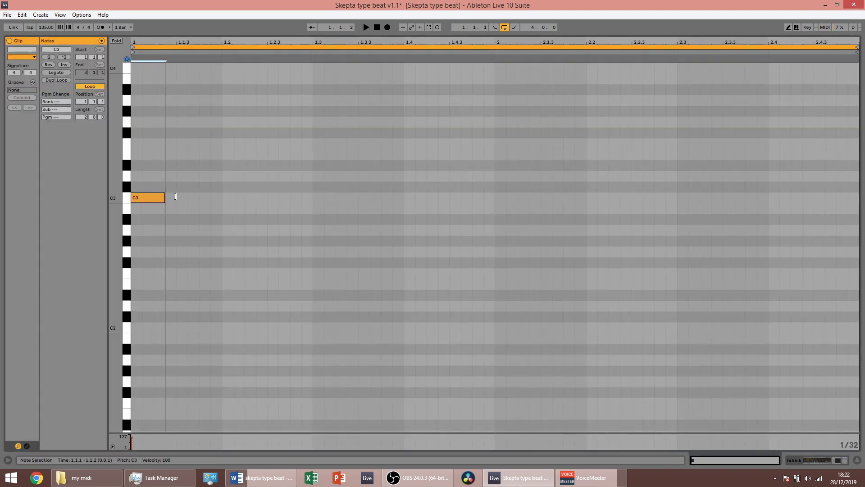
drag(175, 196, 197, 197)
key(space)
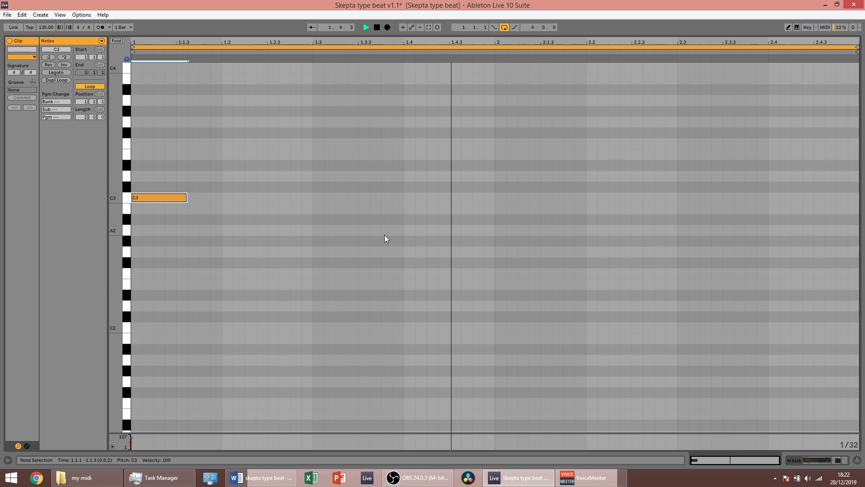
key(space)
Add C3 kicks three sixteenths long at 2.1.1 and 2.1.4, and extend the hi kick clip to four bars in the arrangement
drag(158, 198, 519, 201)
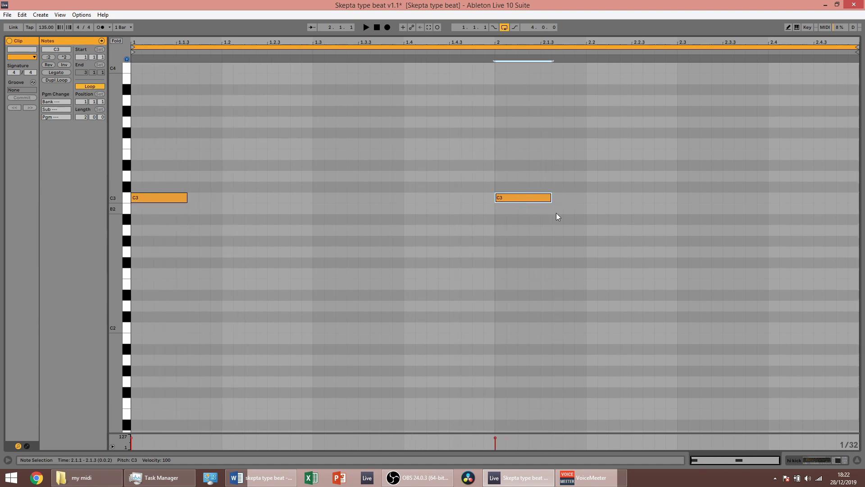
right_click(567, 232)
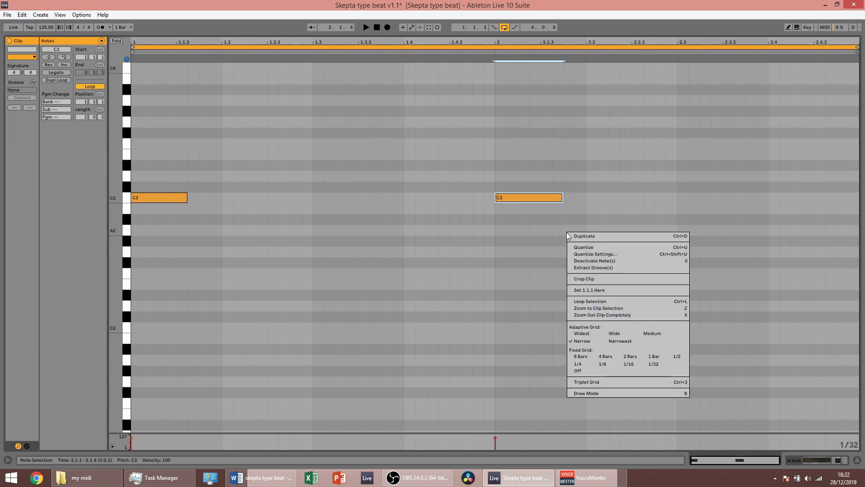
click(627, 364)
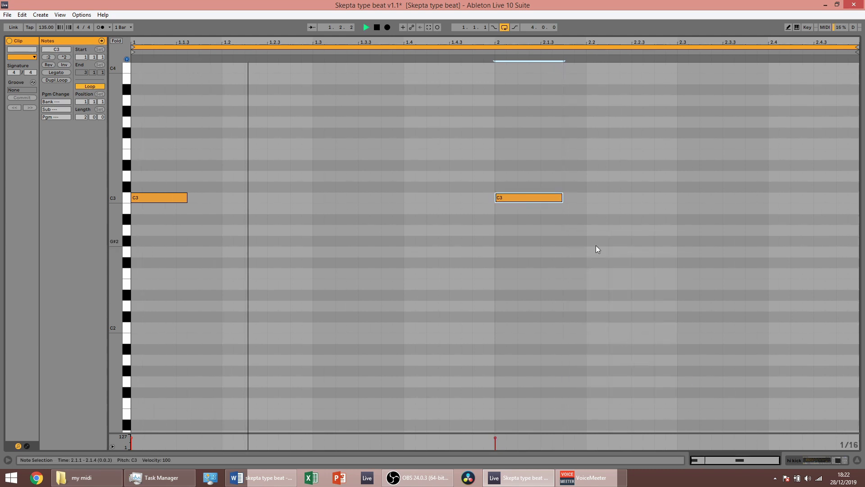
key(ctrl+d)
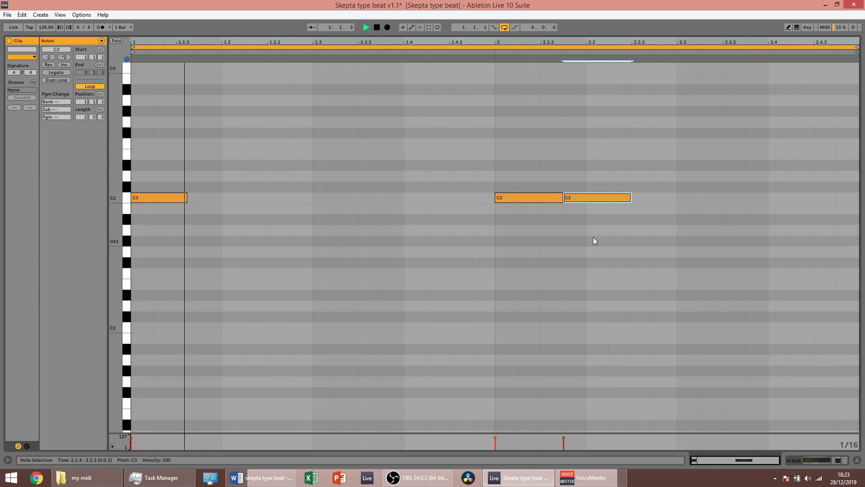
key(Tab)
drag(345, 100, 450, 100)
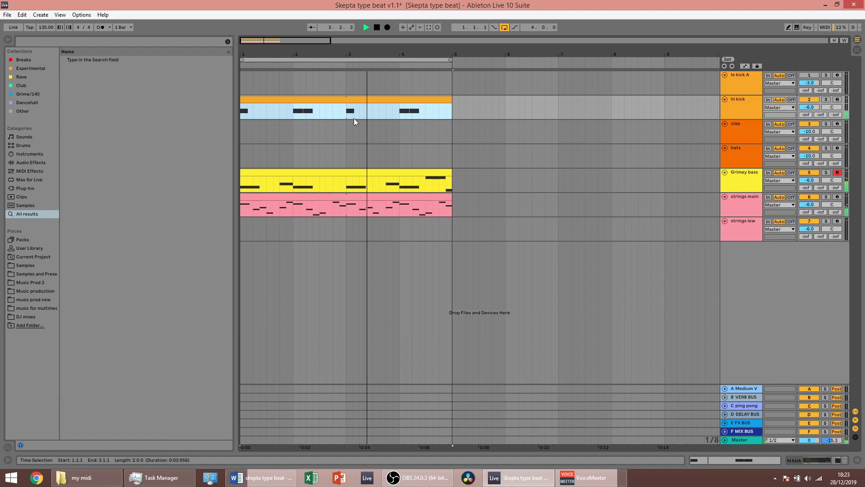
Create a two-bar MIDI clip on the clap track starting at bar 1 and show its note editor
drag(348, 133, 179, 132)
key(ctrl+shift+m)
key(Tab)
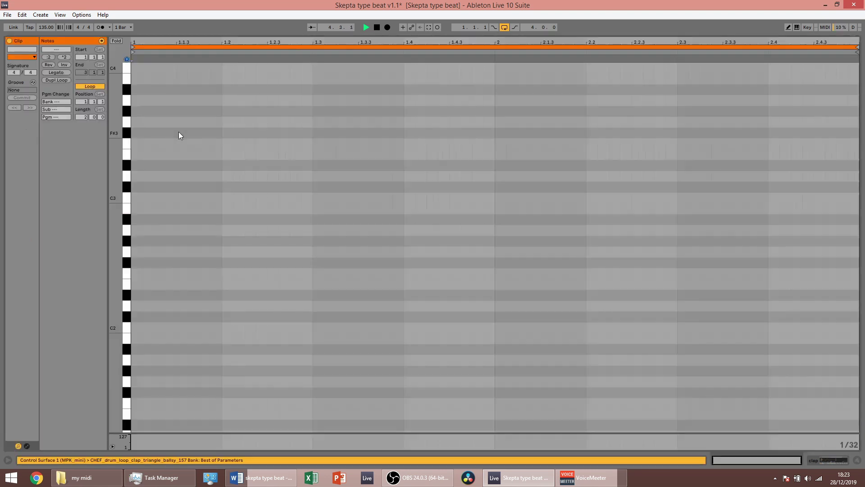
Draw a one-beat C3 clap note at 1.3.1 and check it against the other tracks in the arrangement
key(space)
double_click(317, 198)
key(space)
drag(322, 198, 403, 201)
key(Tab)
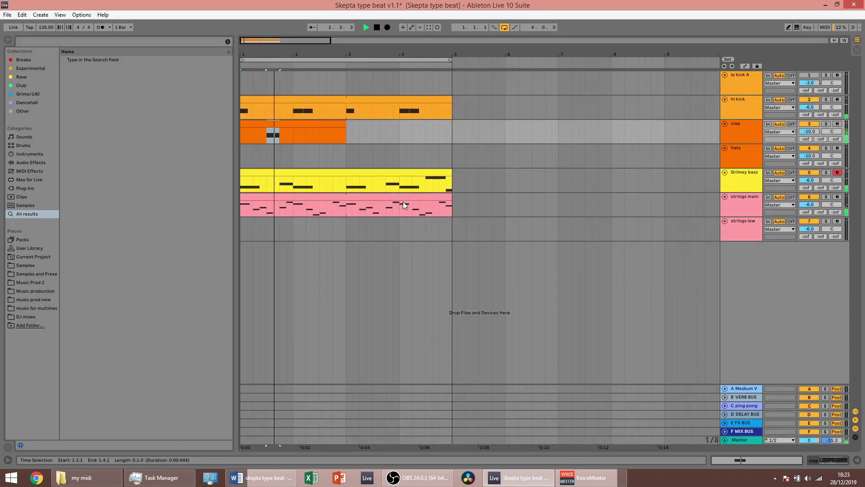
Set the clap clip's loop to its first bar, start playback and return to the arrangement
key(Tab)
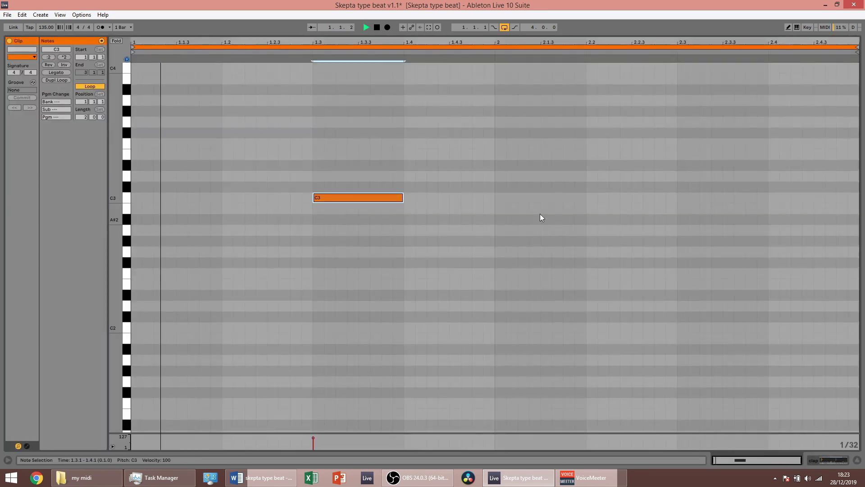
key(space)
drag(485, 166, 131, 235)
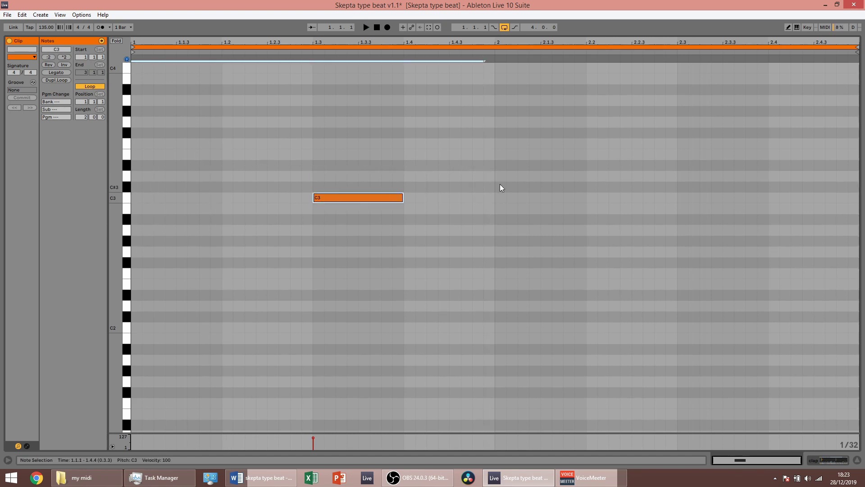
key(ctrl+l)
key(space)
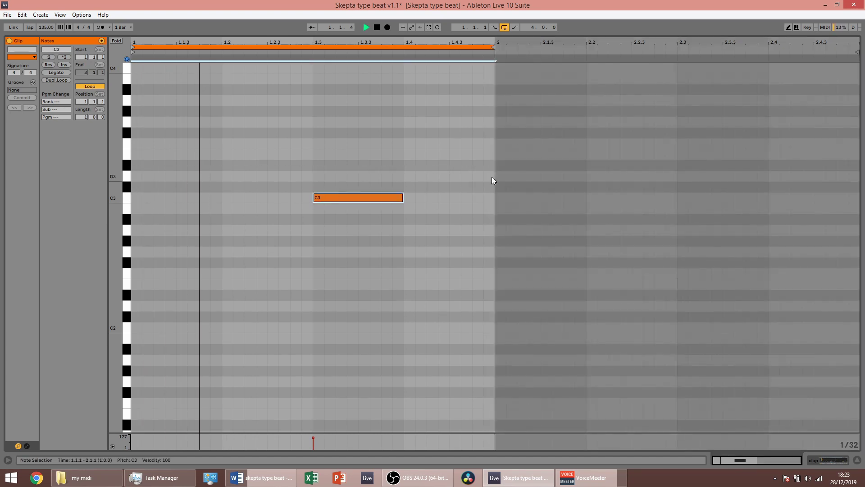
key(Tab)
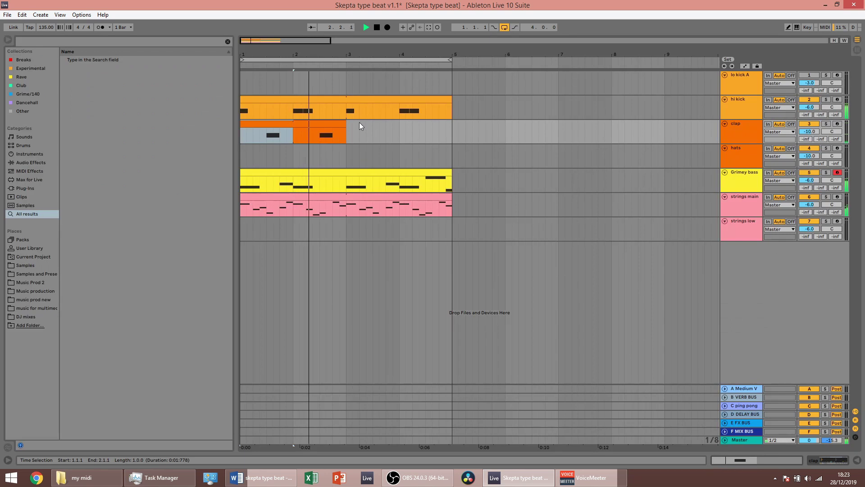
Copy the last C3 hi kick note to 2.4.1, duplicate it at 2.4.4, and return to the arrangement
click(356, 96)
key(Tab)
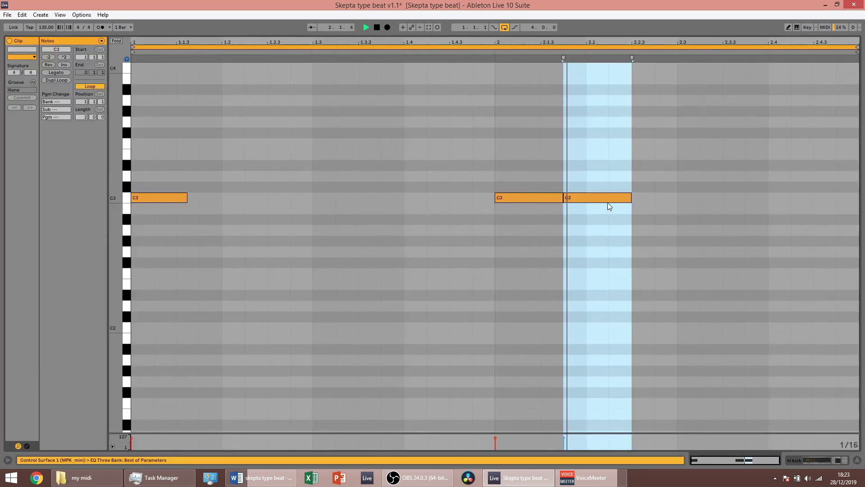
drag(600, 198, 806, 200)
key(space)
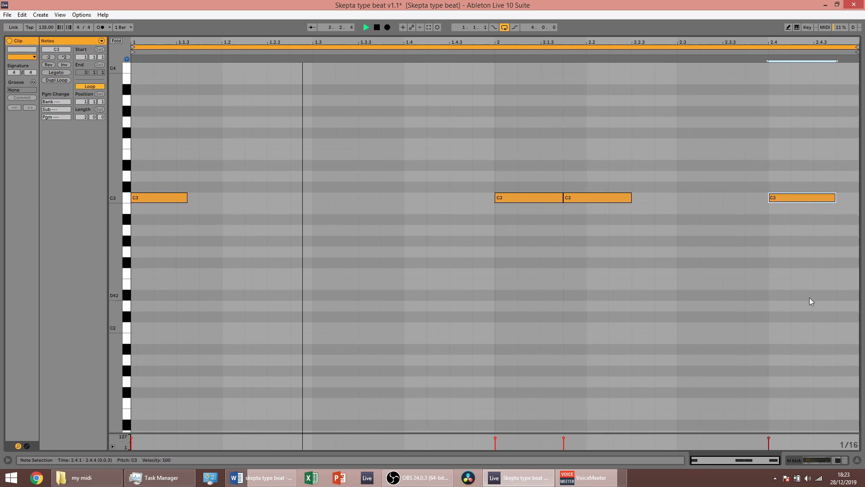
key(ctrl+d)
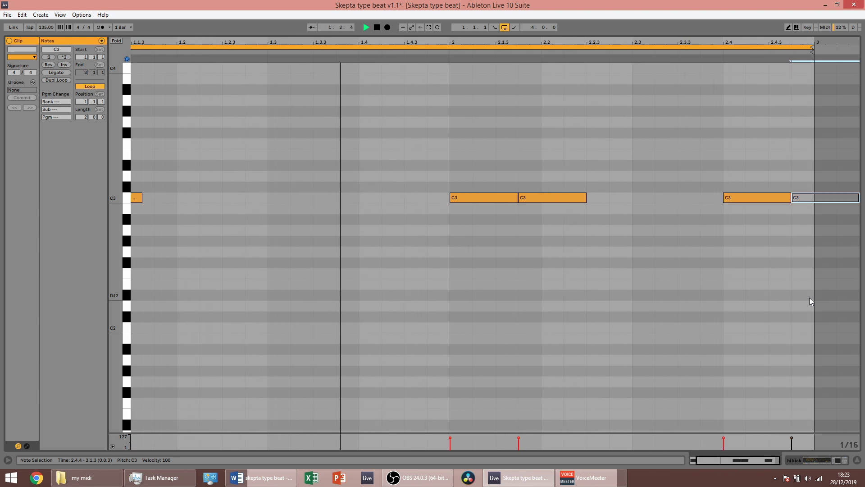
key(Tab)
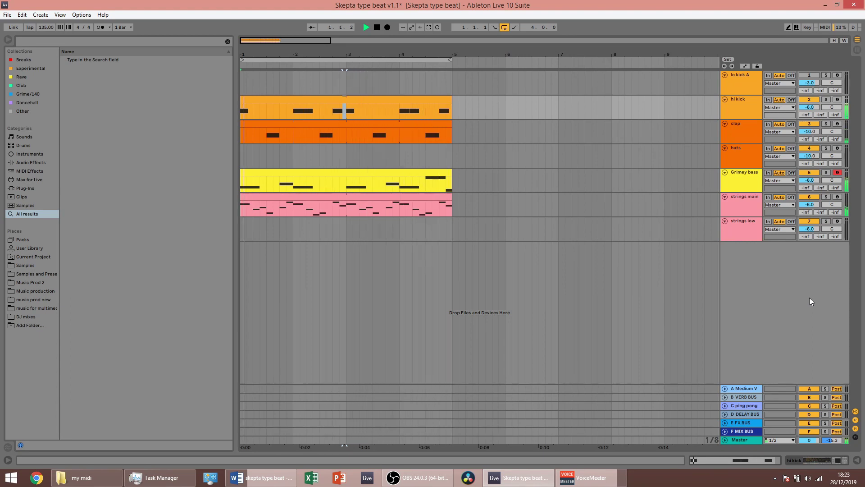
Create a two-bar MIDI clip on the hats track starting at bar 1 and show its note editor
click(346, 164)
drag(345, 163, 217, 163)
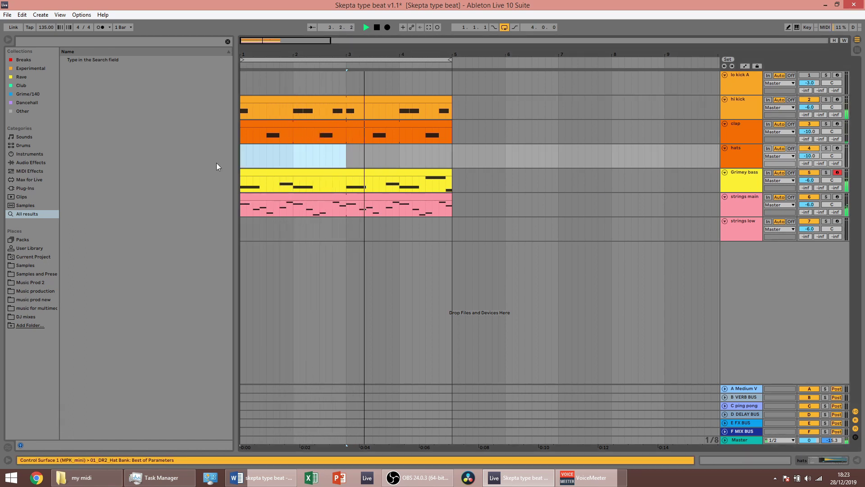
key(ctrl+shift+m)
key(ctrl+alt+l)
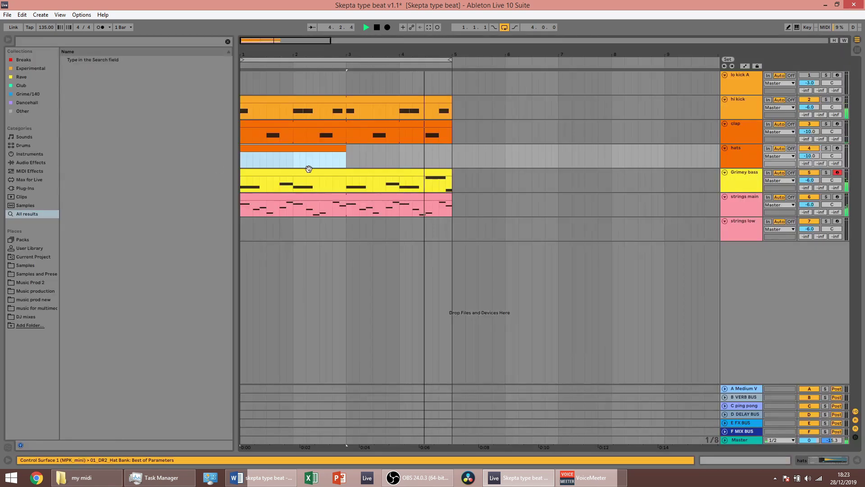
double_click(341, 150)
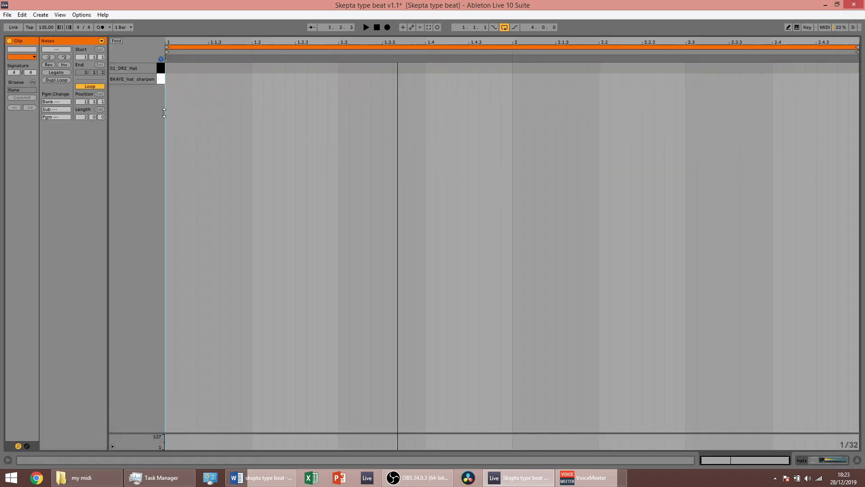
Audition the 01_DR2_Hat sound, set a 1/16 grid, and draw a note two sixteenths long at 1.1.1
click(162, 67)
click(163, 68)
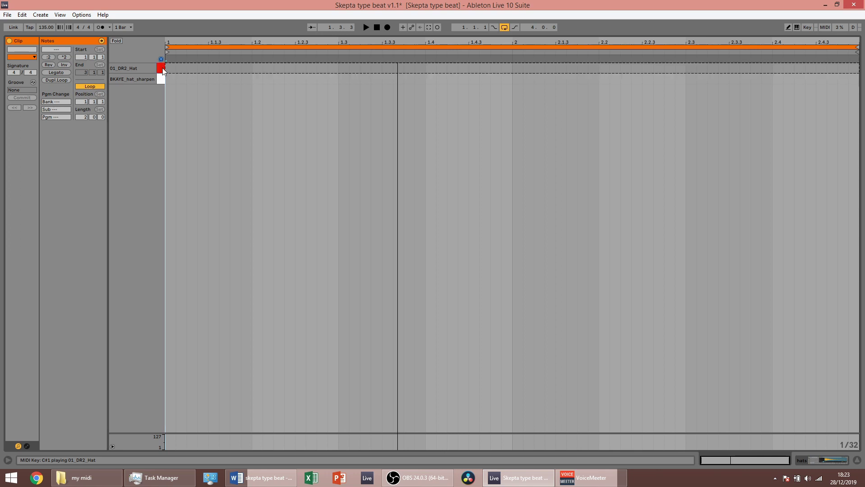
double_click(170, 67)
drag(175, 67, 187, 67)
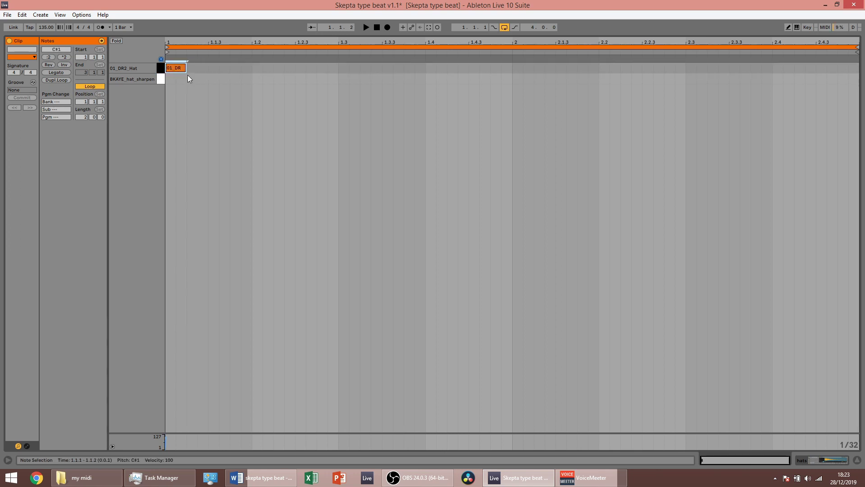
right_click(209, 112)
click(254, 251)
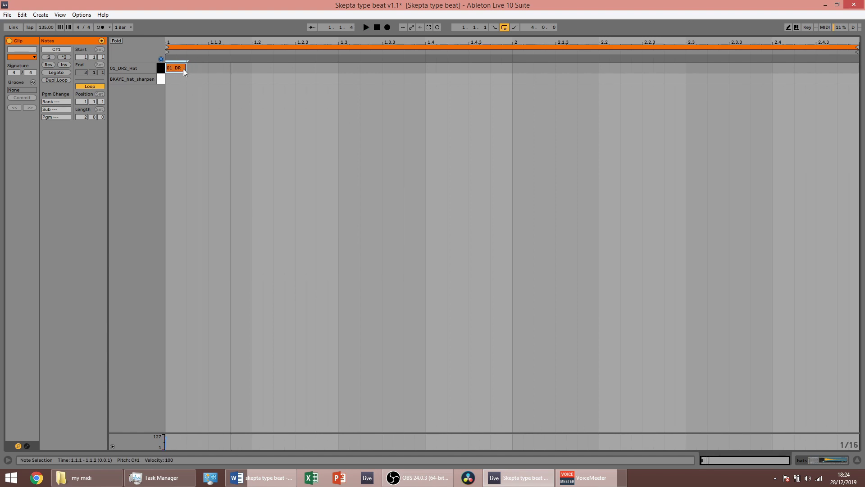
drag(185, 68, 206, 68)
key(space)
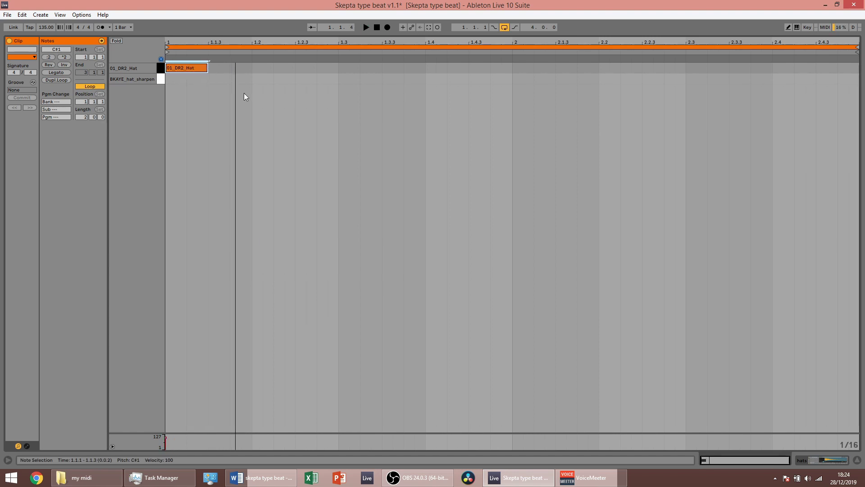
Duplicate the 01_DR2_Hat note at 1.1.4 and turn the copy into sixteenth notes at 1.1.4 and 1.2.1
key(ctrl+d)
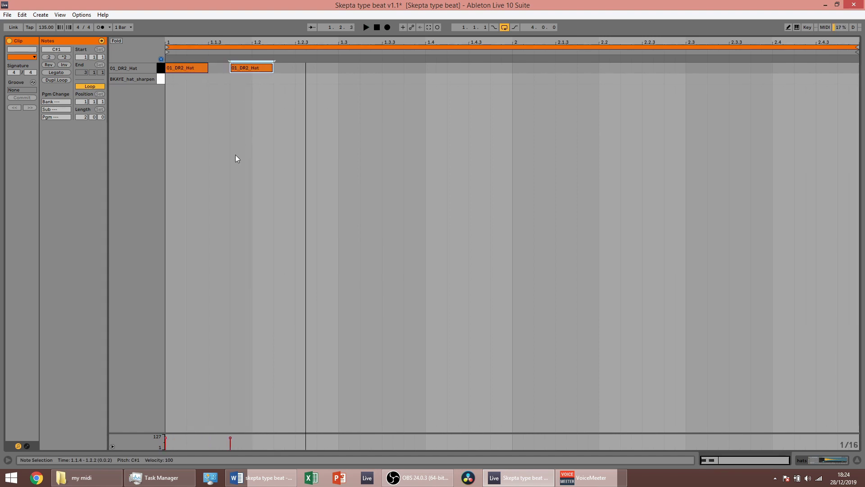
key(space)
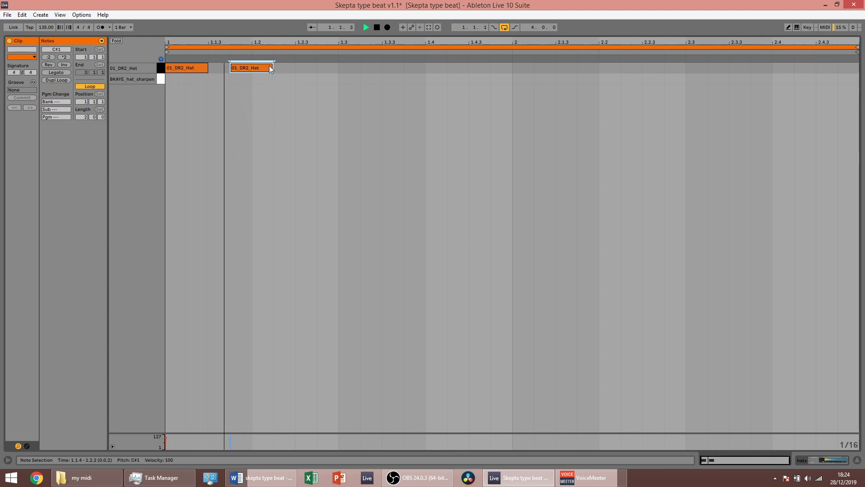
drag(273, 67, 239, 68)
key(space)
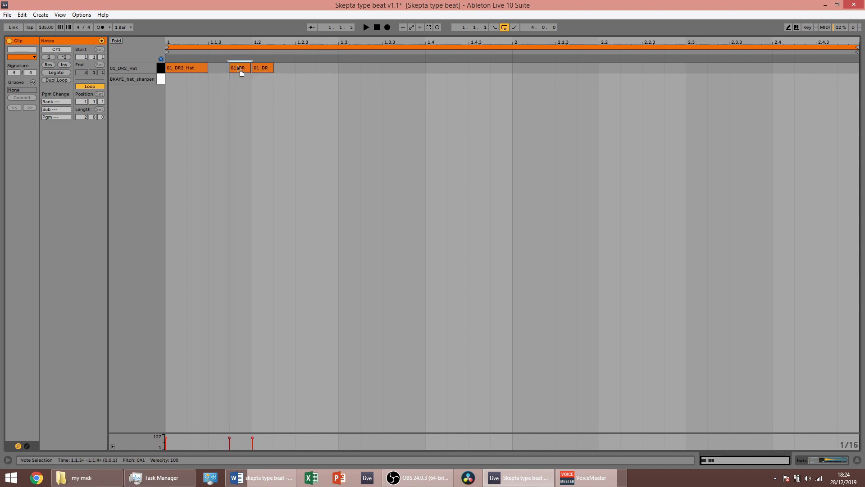
click(258, 70)
key(space)
key(space)
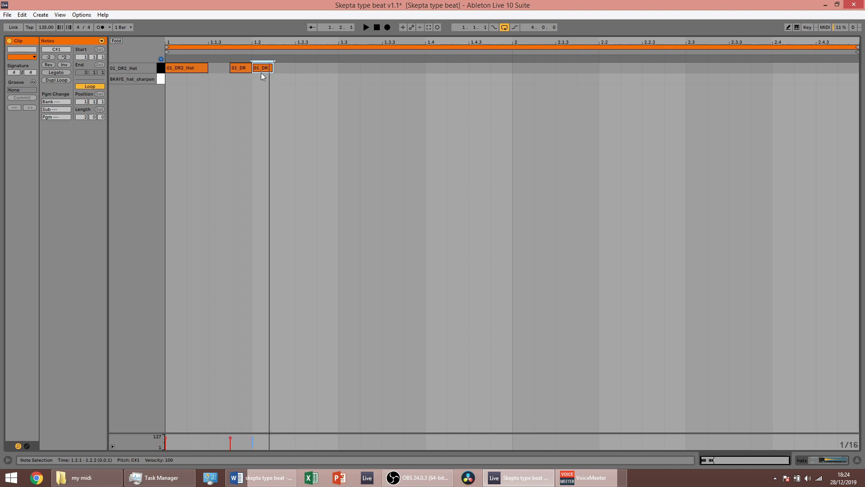
Duplicate the last sixteenth 01_DR2_Hat note to 1.2.2, keeping the grid at 1/16
key(ctrl+d)
key(space)
key(space)
drag(309, 94, 267, 71)
right_click(270, 94)
click(332, 226)
click(271, 96)
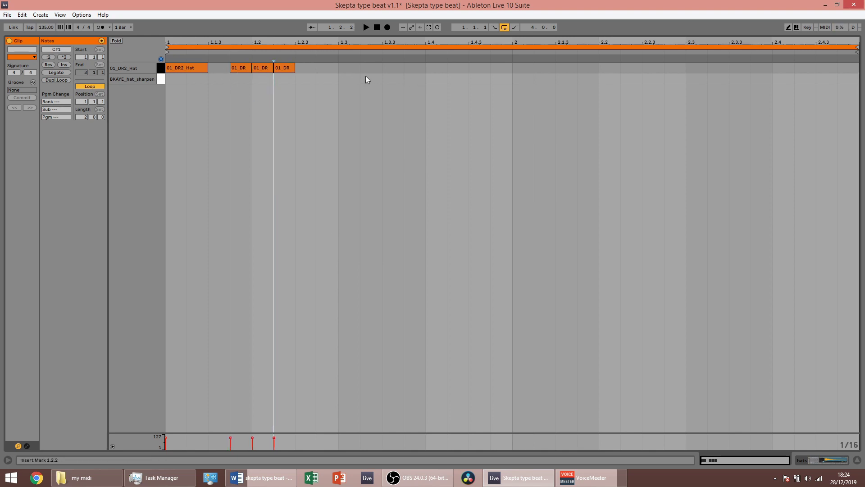
Add four consecutive sixteenth BKAYE hat notes from 1.4.1 to the end of the first bar and play the pattern
double_click(434, 79)
key(ctrl+d)
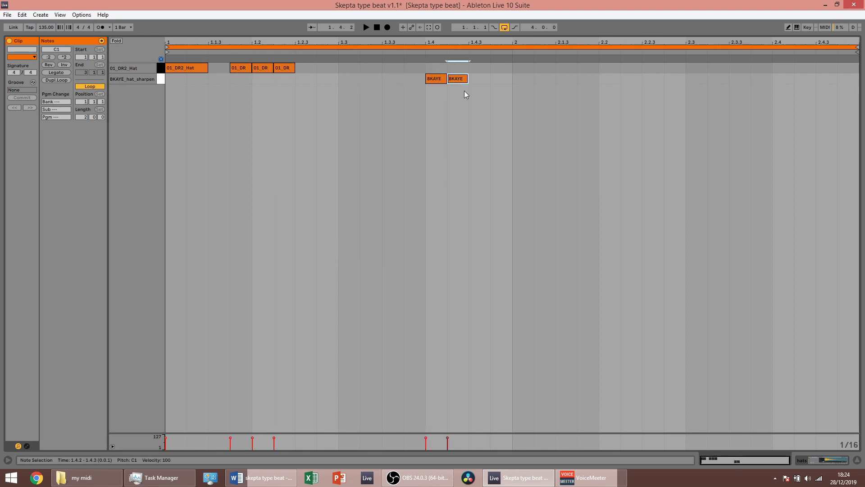
key(ctrl+d)
key(ctrl+d)
key(space)
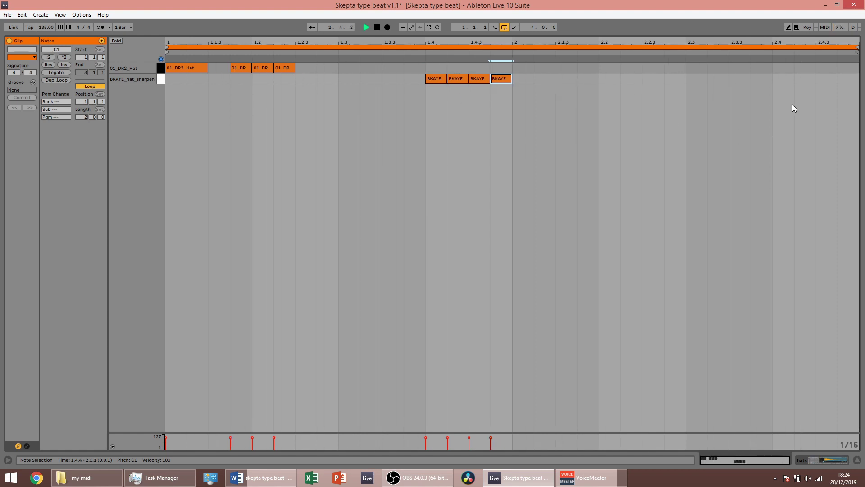
Add four sixteenth BKAYE hat notes from 2.4.1 and extend the hats clip across four bars in the arrangement
double_click(786, 80)
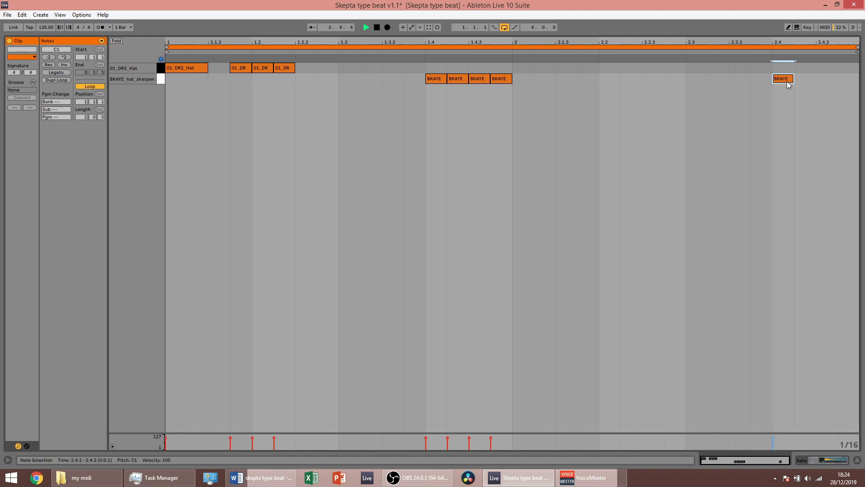
key(ctrl+d)
key(ctrl+d)
key(ctrl+alt+l)
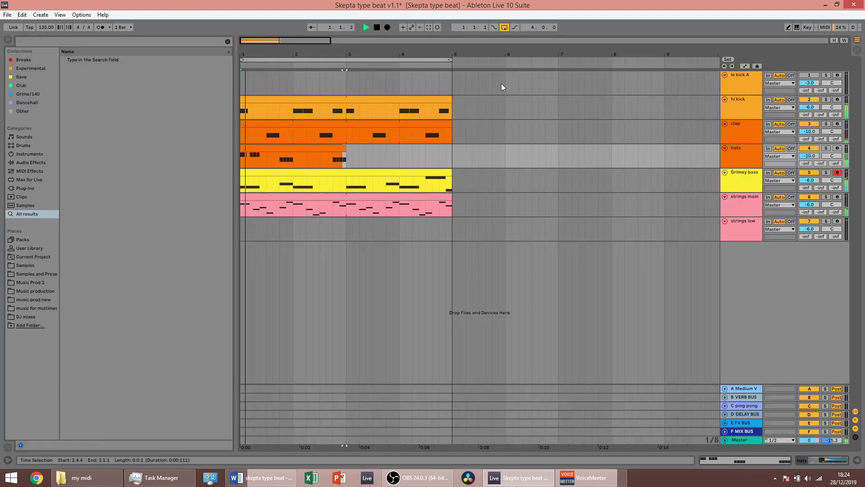
drag(345, 152, 447, 147)
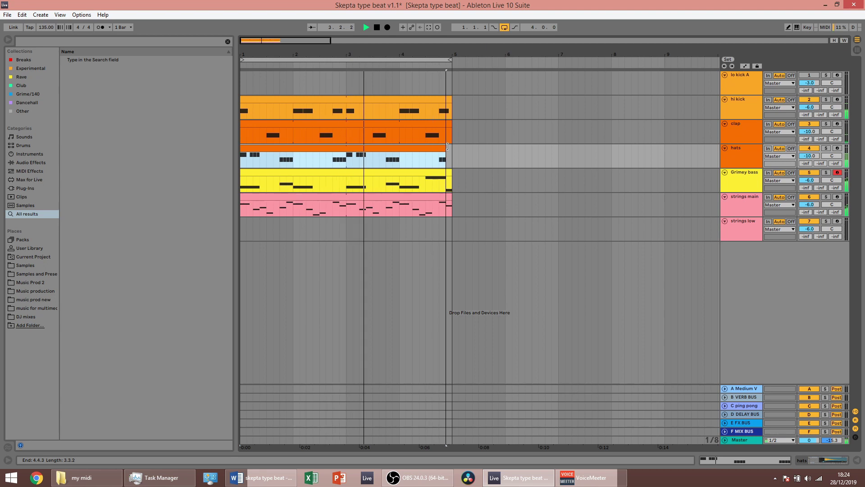
In the hats clip, deactivate the 01_DR2_Hat note at 1.2.1 and move the one at 1.2.2 to 1.2.3
key(ctrl+alt+l)
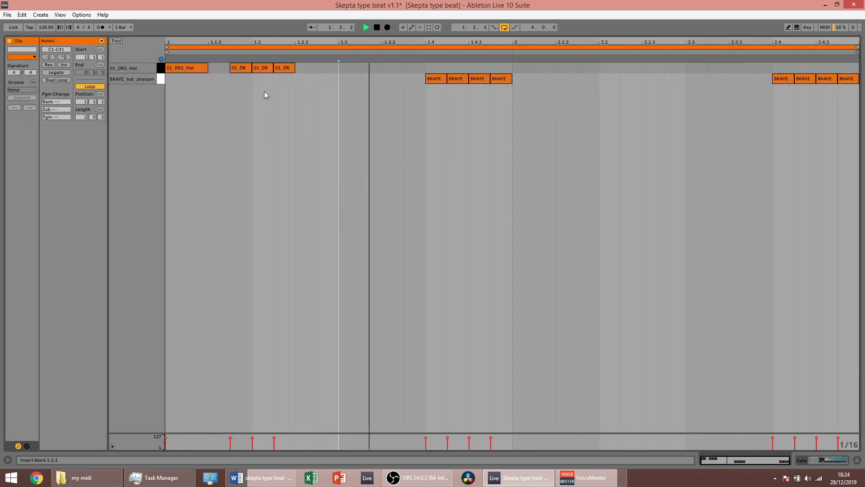
key(space)
click(240, 67)
click(268, 69)
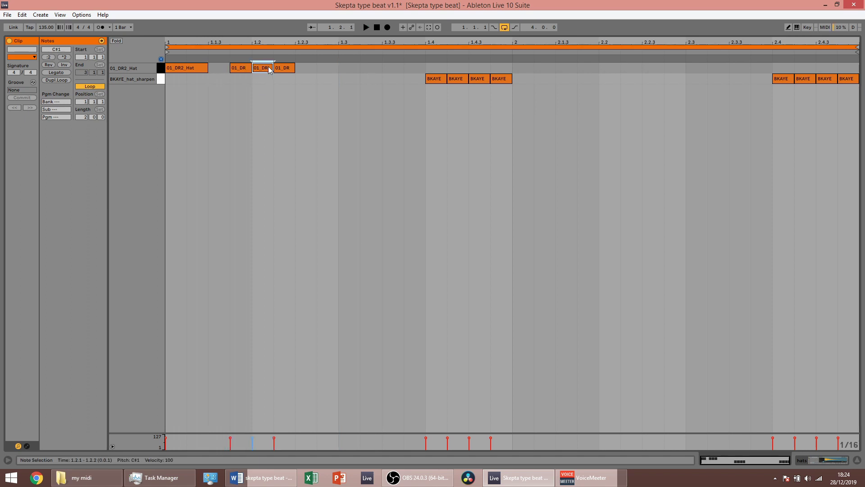
drag(287, 69, 309, 67)
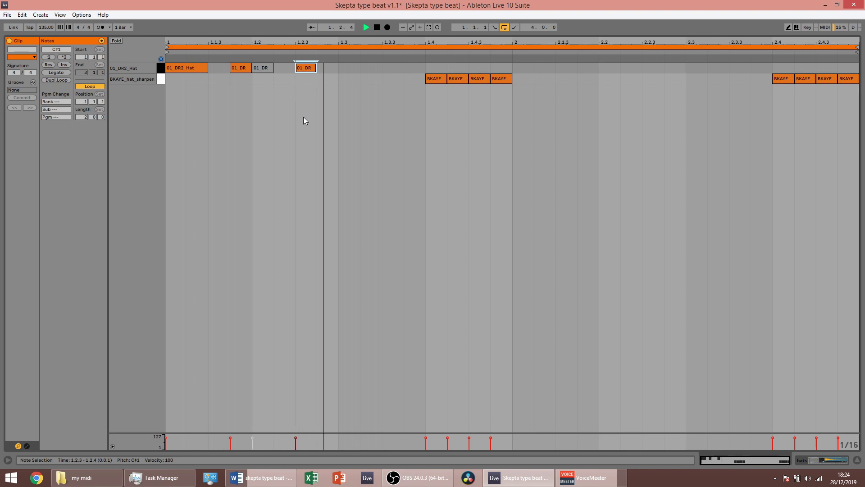
key(space)
Add 01_DR2_Hat notes at 1.3.1 and 1.3.3, repeat the pattern in bar 2, and fill beat 2.4 with more hats
click(347, 71)
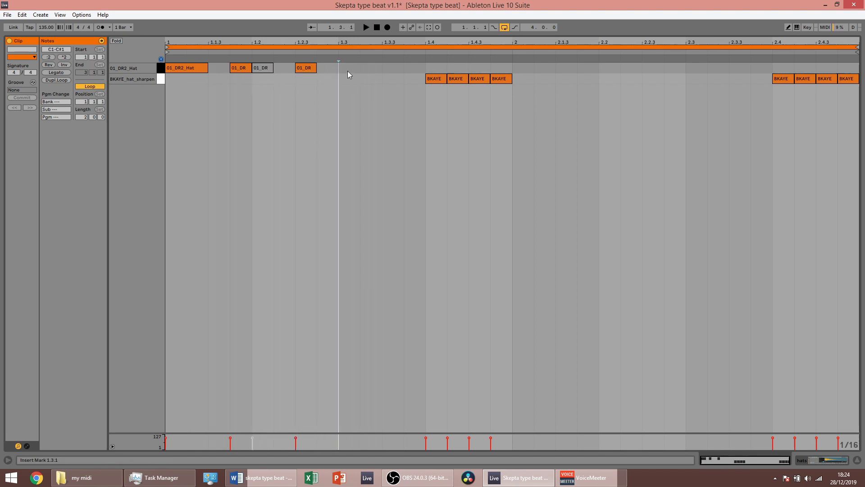
key(ctrl+d)
key(space)
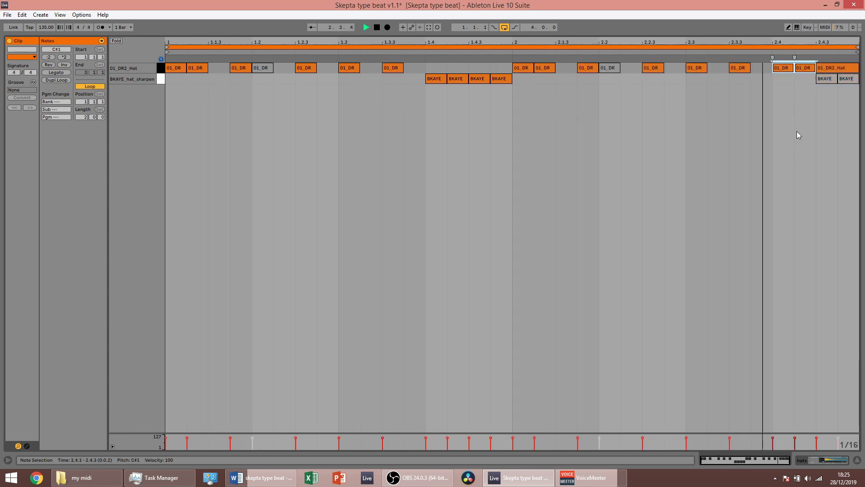
key(Tab)
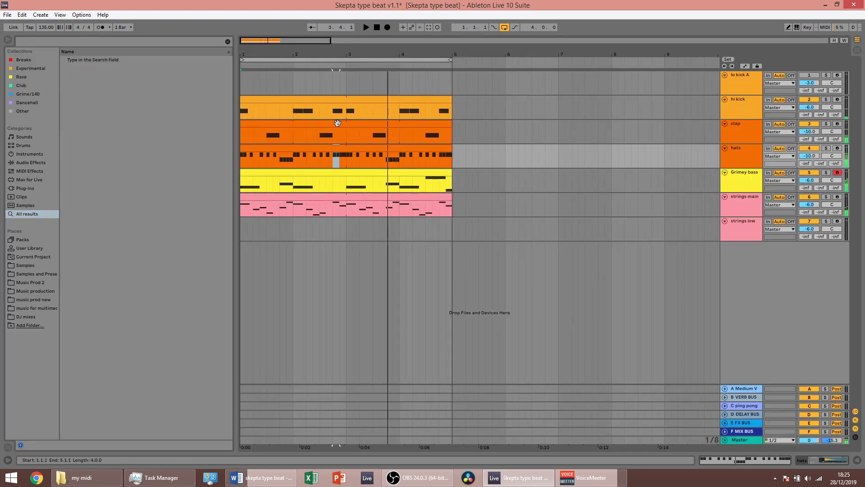
Open the clap clip and duplicate its loop to two bars, then select the C3 clap at 2.3.1
double_click(337, 123)
click(590, 254)
click(56, 81)
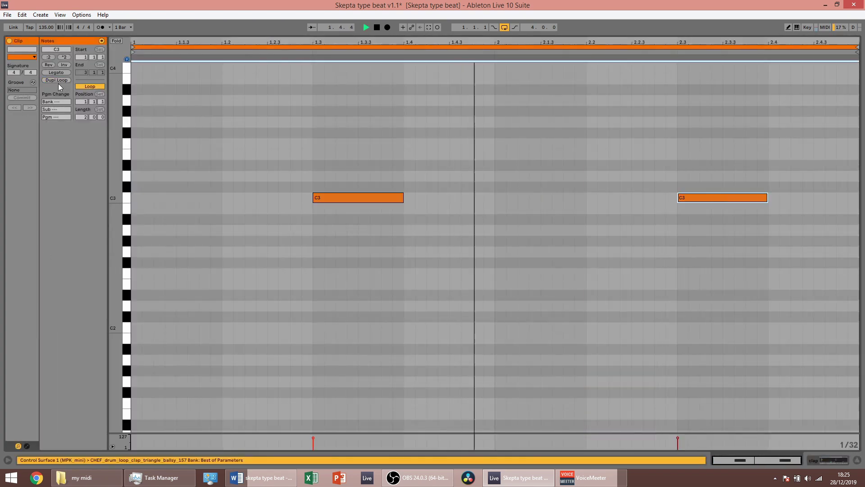
click(715, 196)
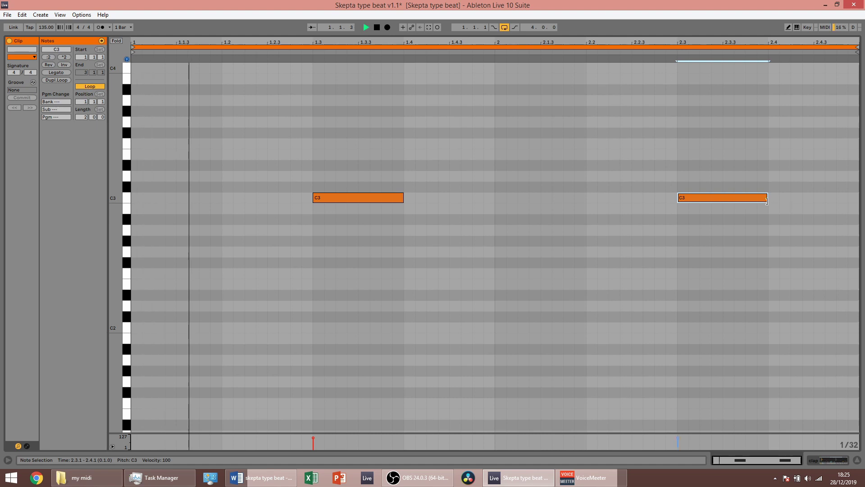
Shorten the clap at 2.3.1 to three sixteenths, place a duplicate at 2.4.3, and return to the arrangement
drag(768, 198, 744, 198)
key(ctrl+d)
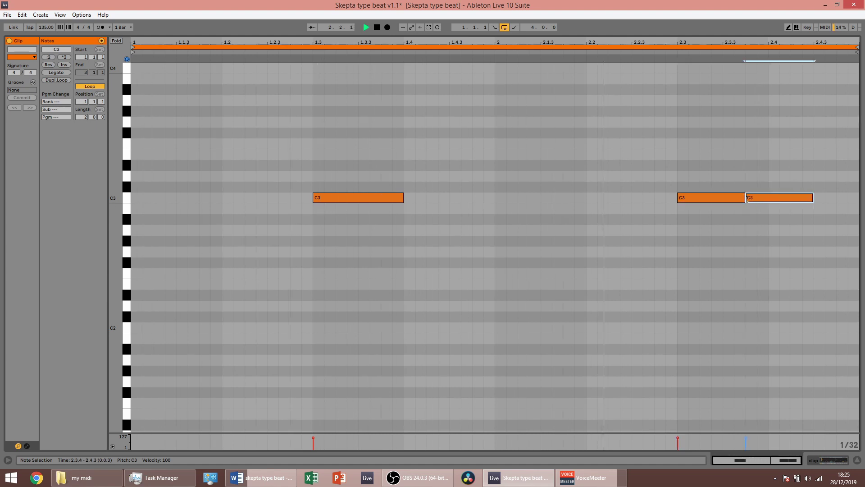
key(Right)
key(Right)
key(Right)
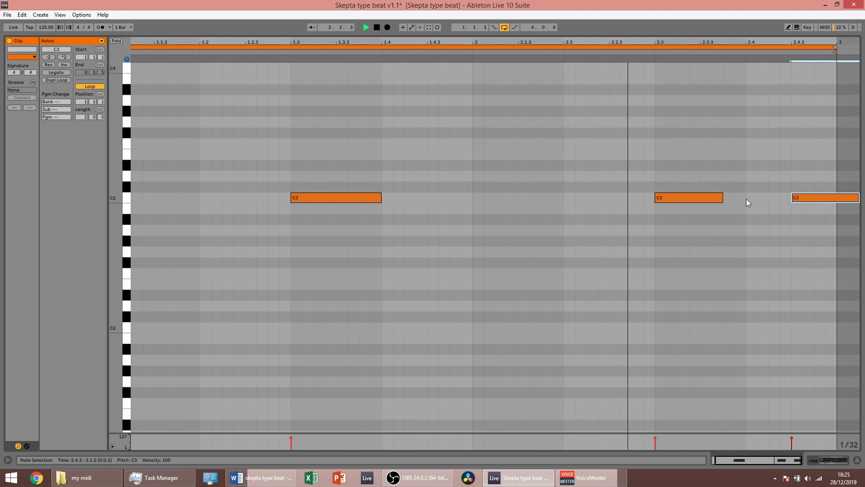
key(Tab)
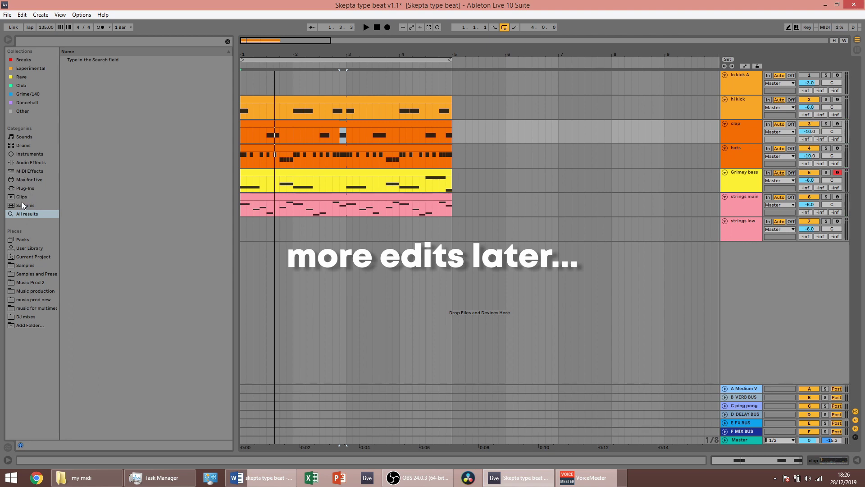
Apply the 2Steps2 130 groove from the Core Library's Swing and Groove, Other folder to the hats clip
click(23, 237)
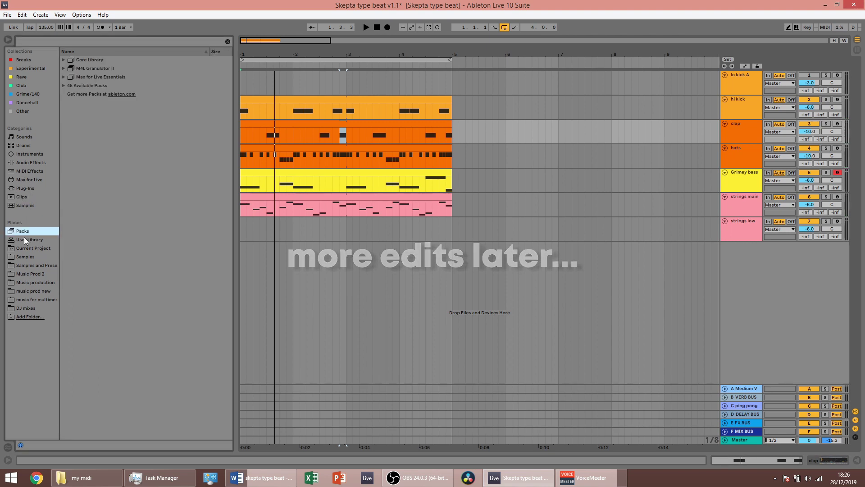
click(63, 59)
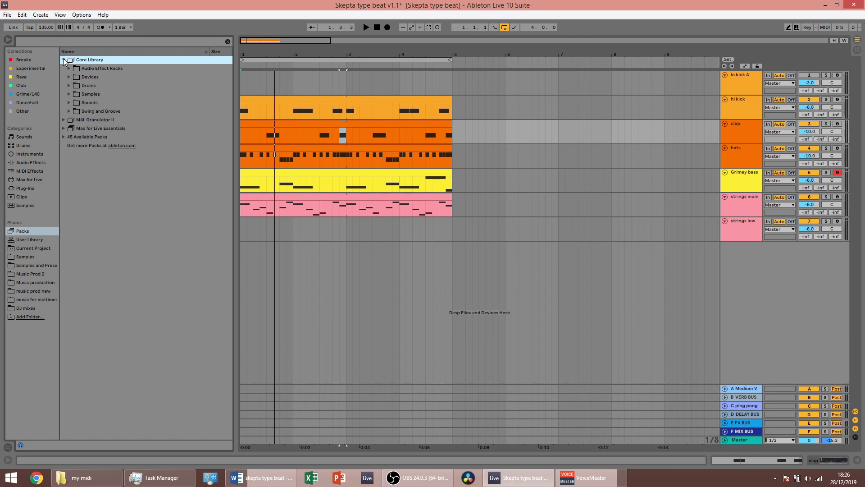
click(69, 111)
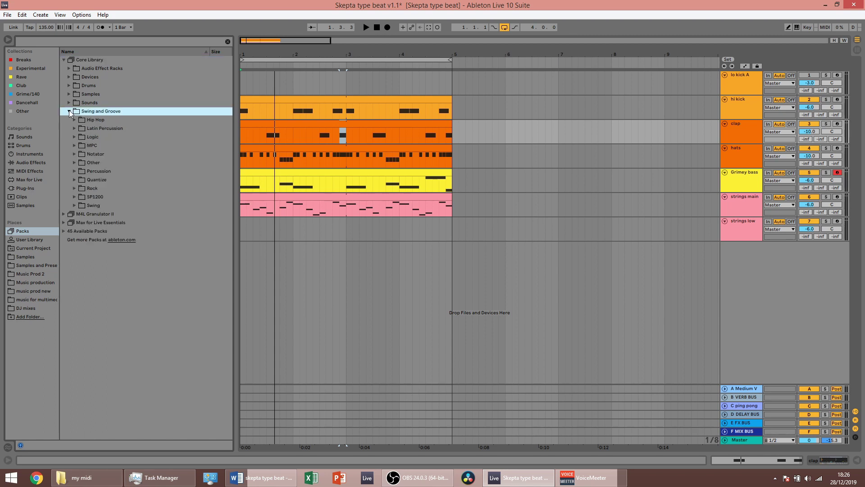
click(75, 162)
click(123, 172)
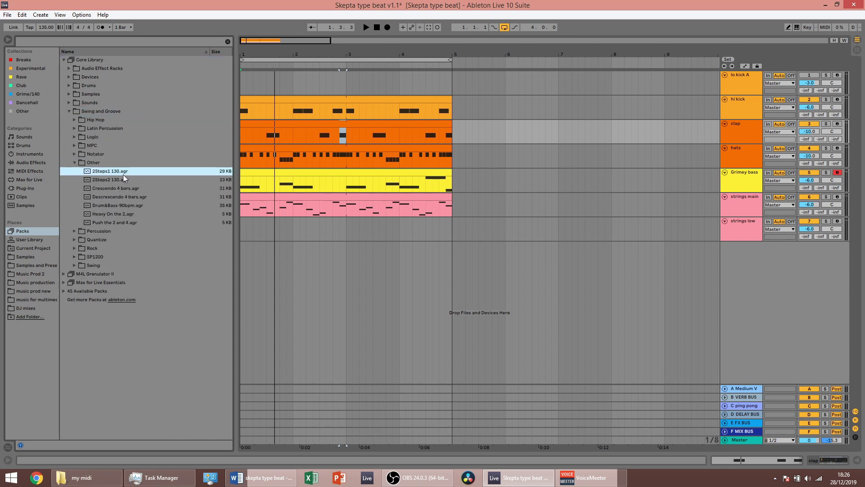
click(119, 179)
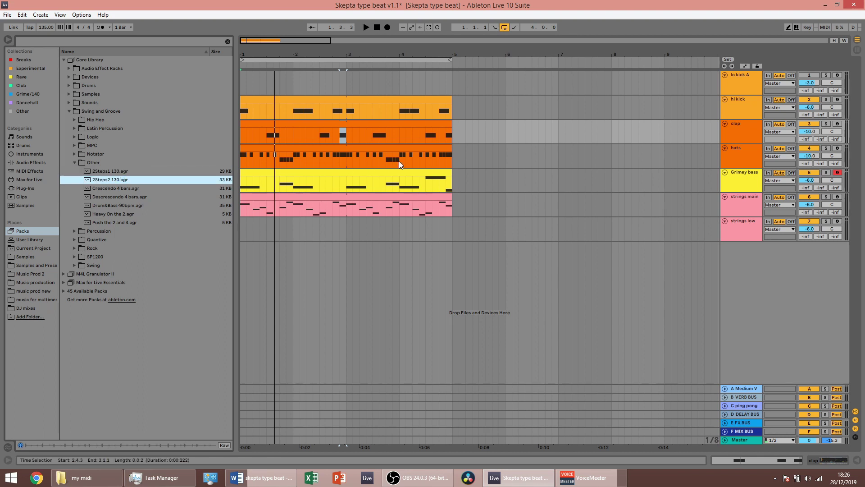
drag(120, 178, 399, 161)
Set the timing and velocity amounts of the 2Steps2 130 groove to 30%
click(168, 240)
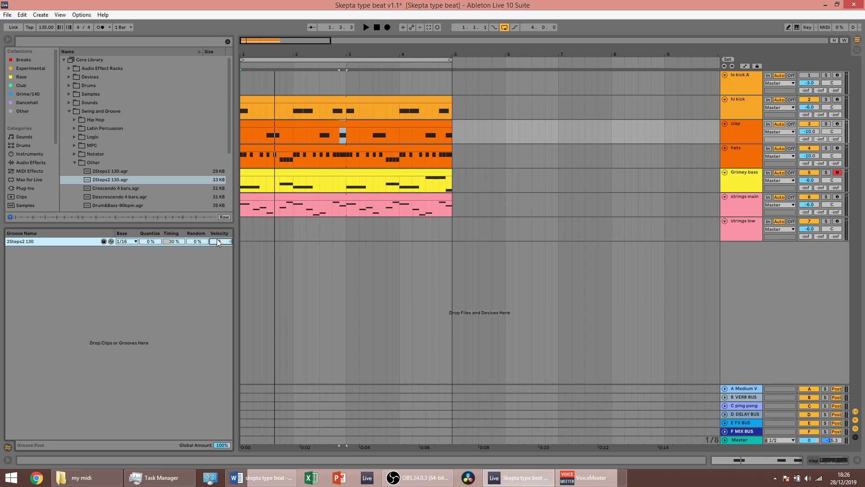
key(space)
key(space)
Assign the 2Steps2 130 groove to the clap and hats clips together, and play the loop from the arrangement
click(347, 149)
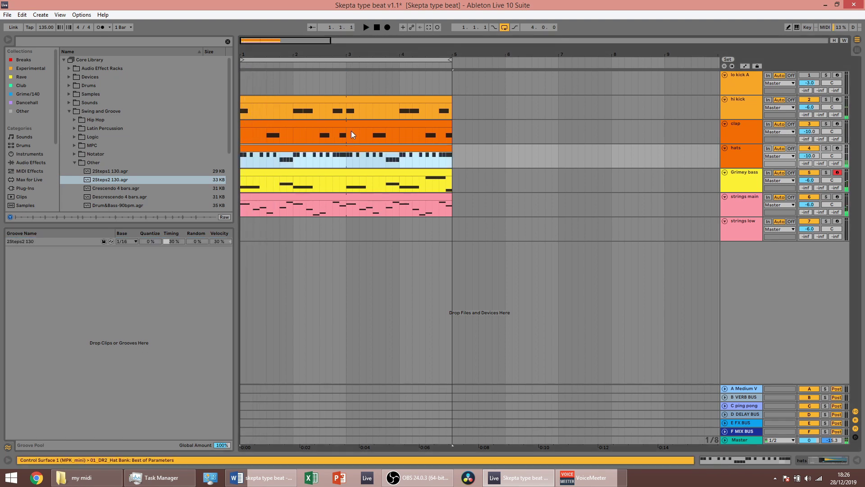
shift+click(351, 124)
double_click(351, 124)
click(128, 90)
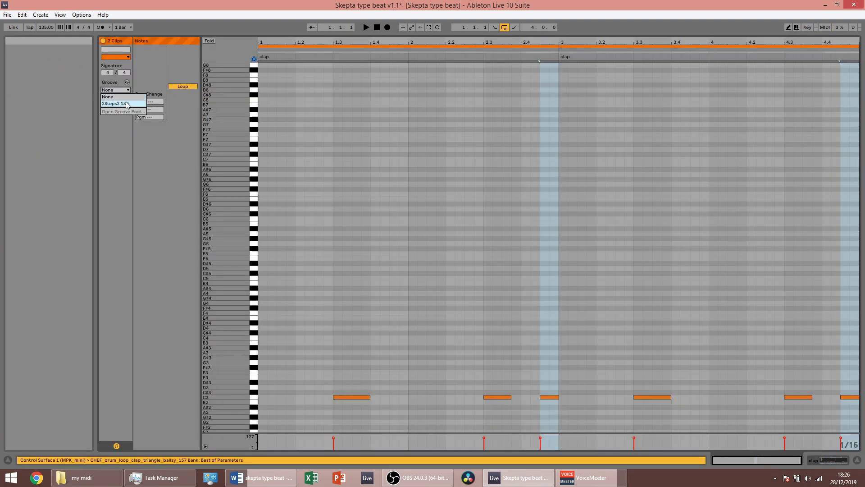
click(128, 103)
key(space)
key(ctrl+alt+l)
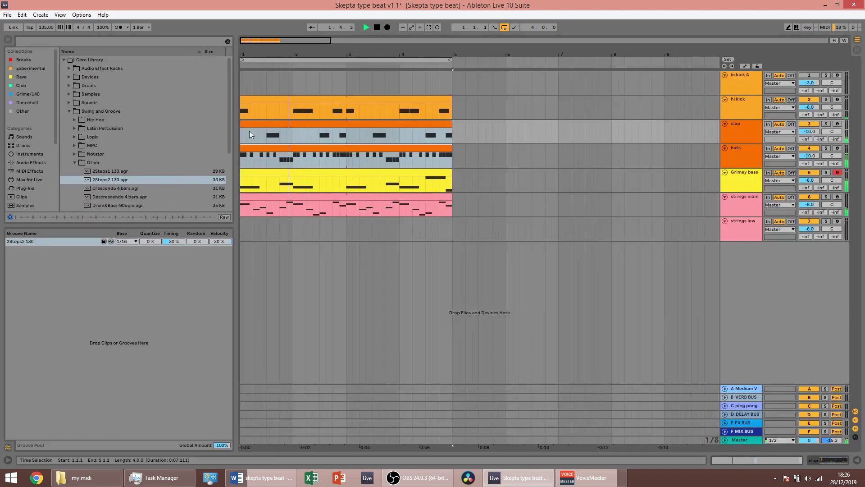
Solo the hats track and pan its 01_DR2_Hat sample to 30L and the BKAYE hat sample to 30R
click(826, 148)
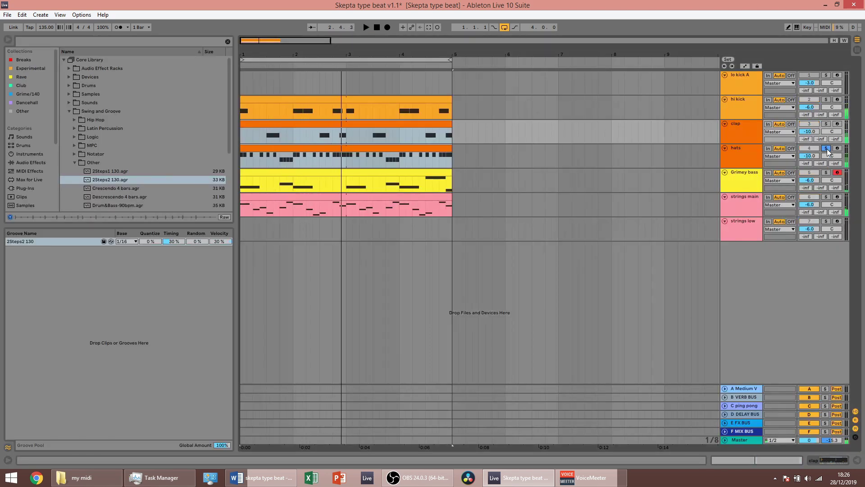
double_click(747, 156)
key(space)
click(522, 368)
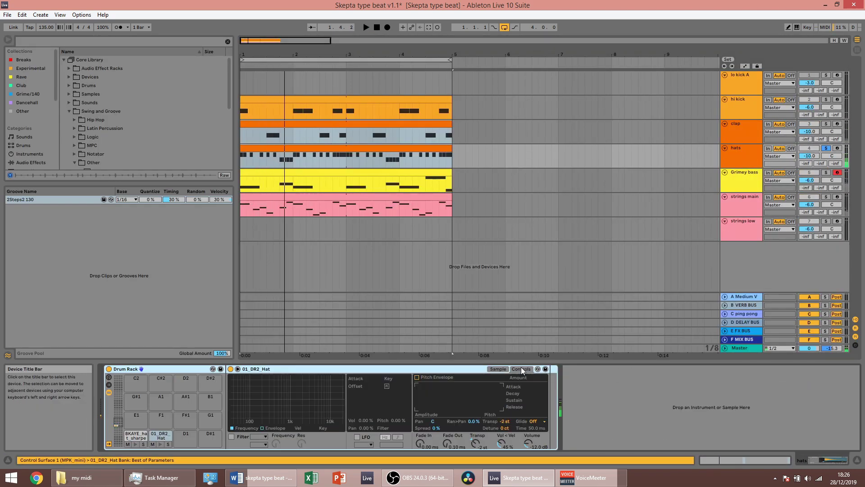
click(437, 421)
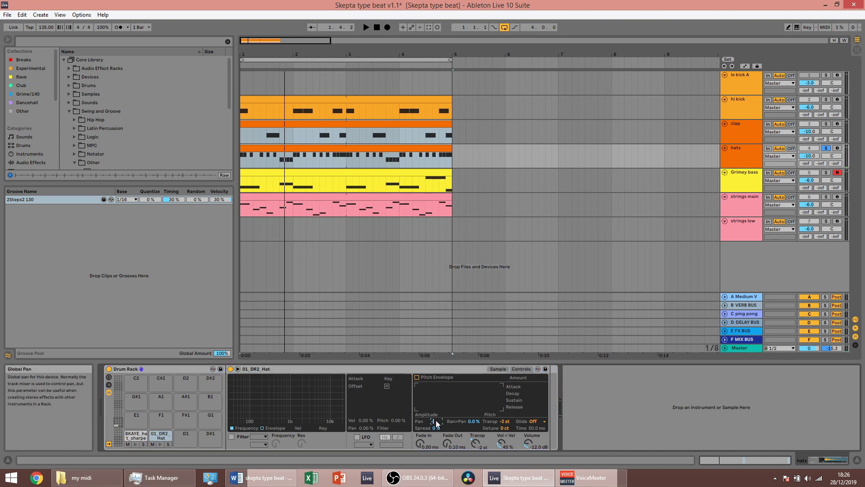
click(136, 436)
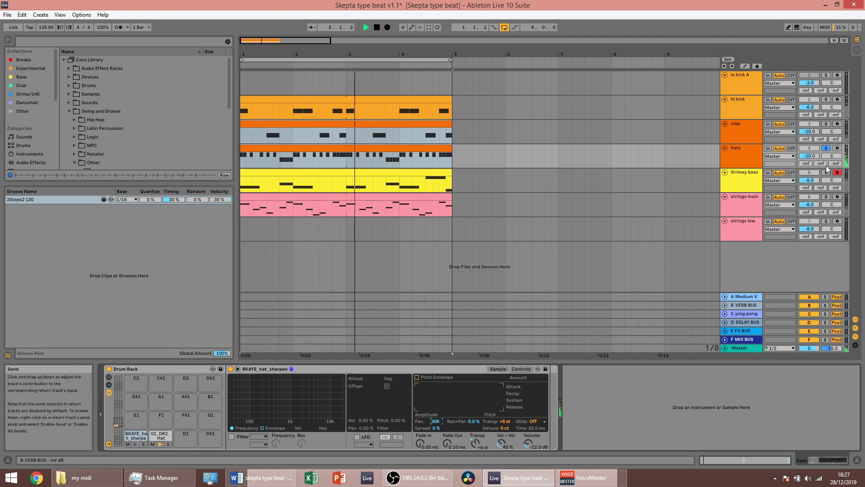
key(space)
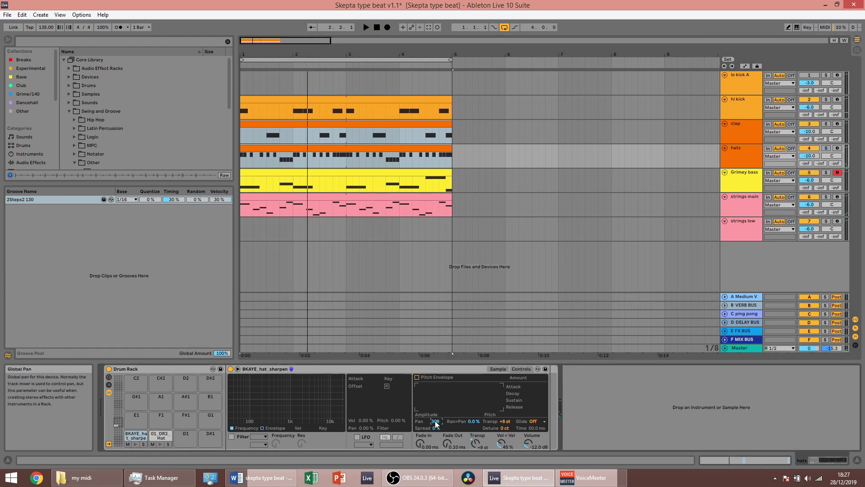
Reset the 01_DR2_Hat sample's pan to centre, pan the whole hats track to 25R, and play the loop
click(162, 436)
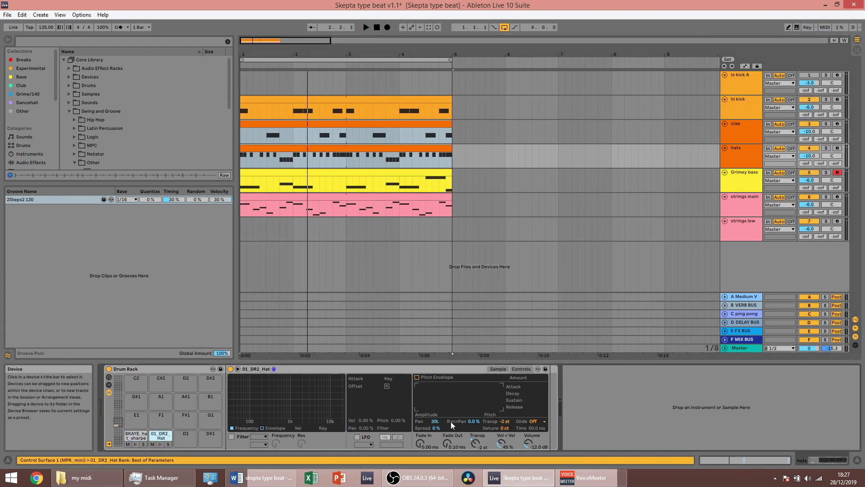
click(437, 422)
text(0)
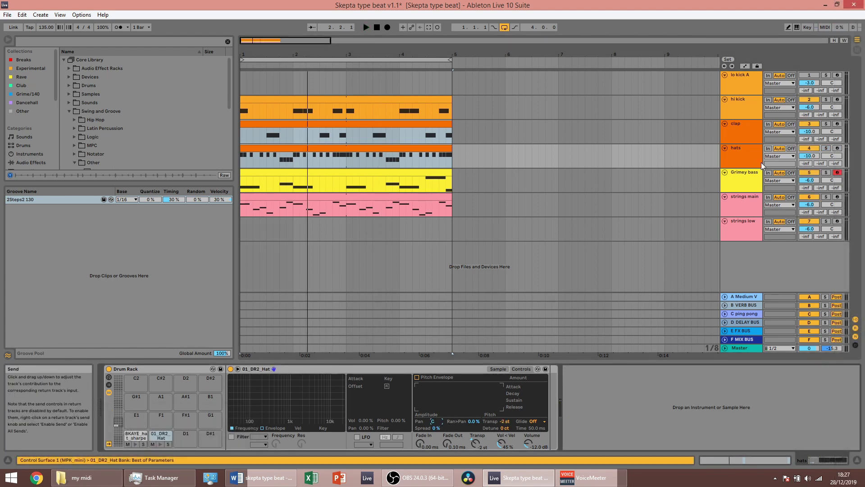
click(835, 157)
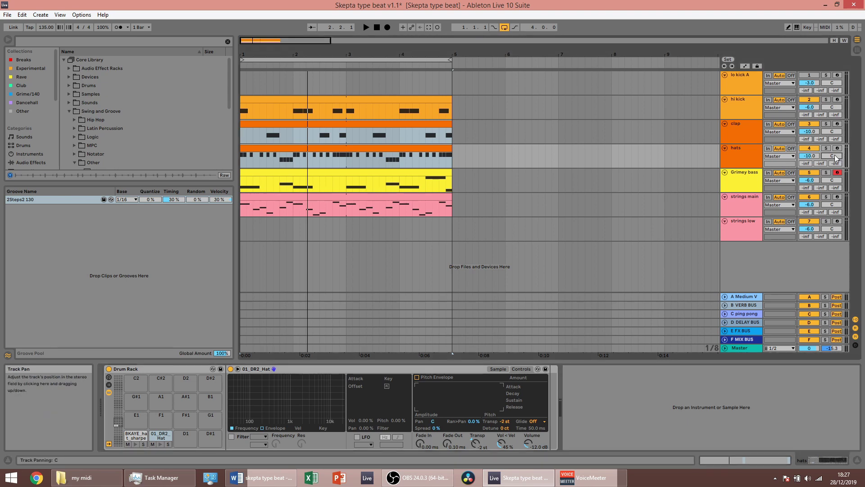
key(space)
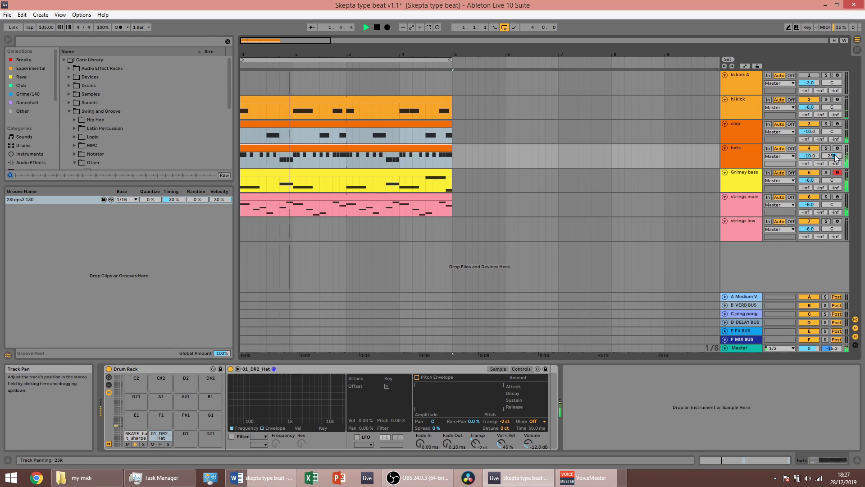
In the clap clip, copy the C3 note at 2.3 onto 1.3 and duplicate it directly after, at 1.3.4
double_click(409, 122)
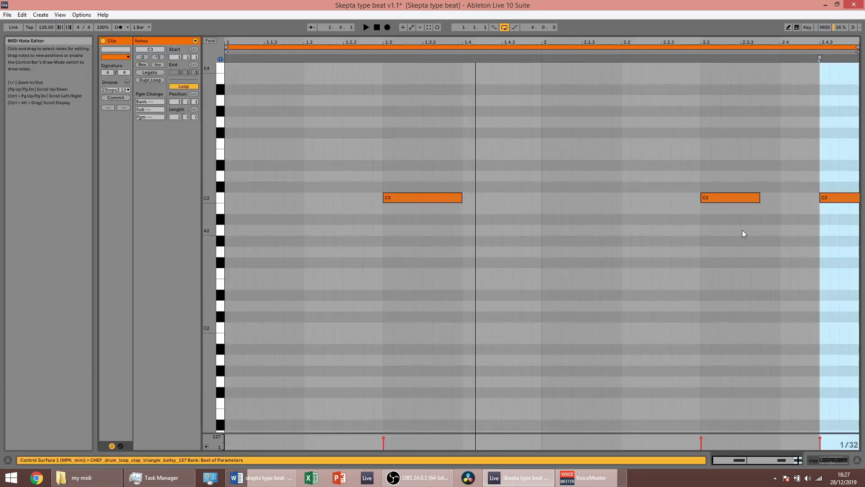
click(744, 233)
drag(709, 195, 402, 199)
key(ctrl+d)
key(space)
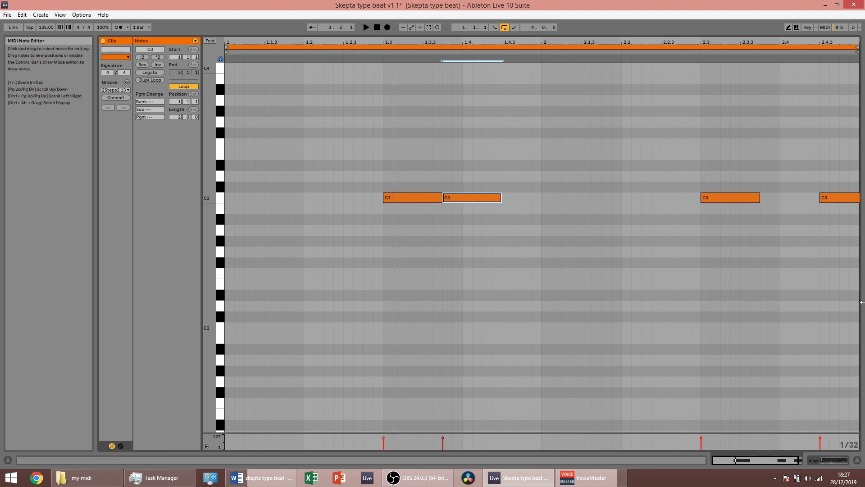
Deactivate the C3 clap at 2.4.3 while the loop plays, and return to the arrangement
key(space)
drag(793, 260, 854, 171)
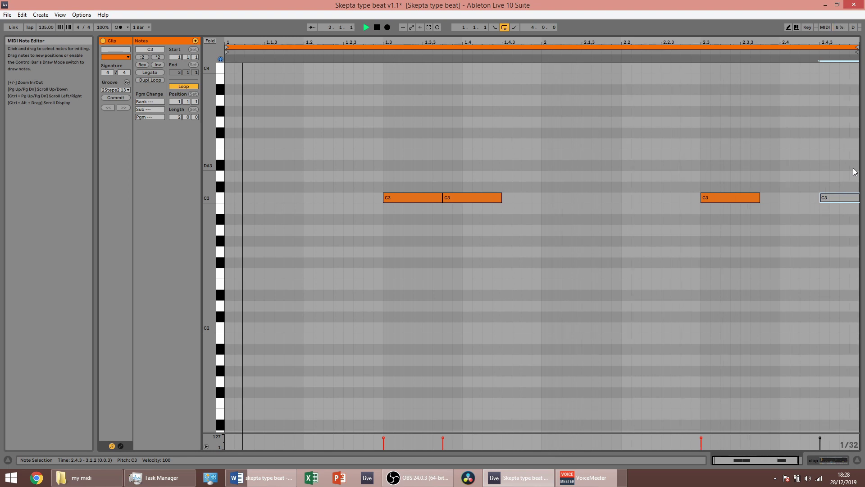
key(Tab)
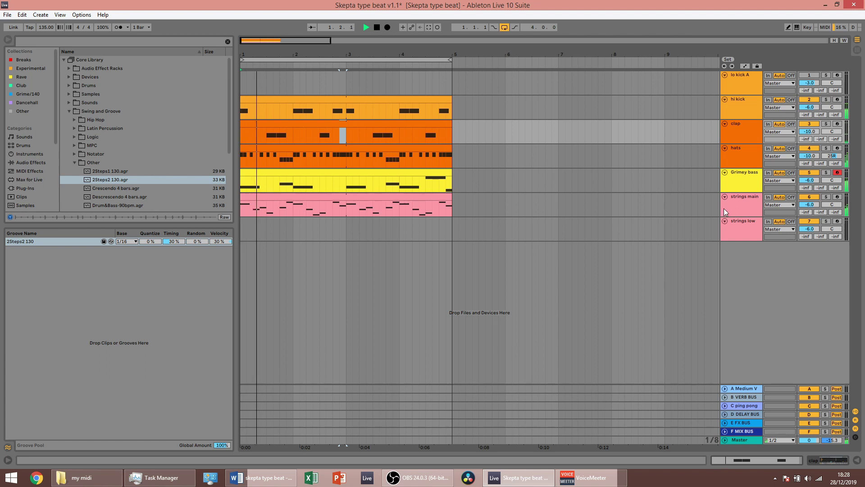
key(space)
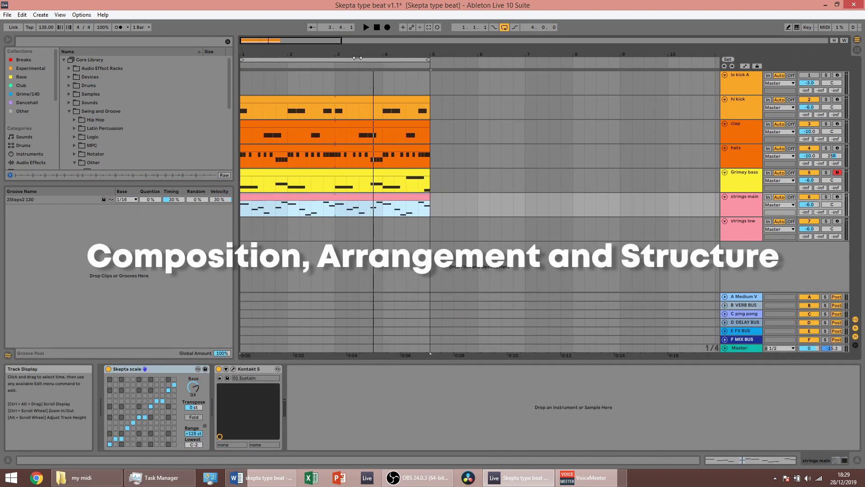
Move the Grimey bass clip to start at bar 9 and extend the arrangement loop to eight bars
drag(343, 58, 341, 53)
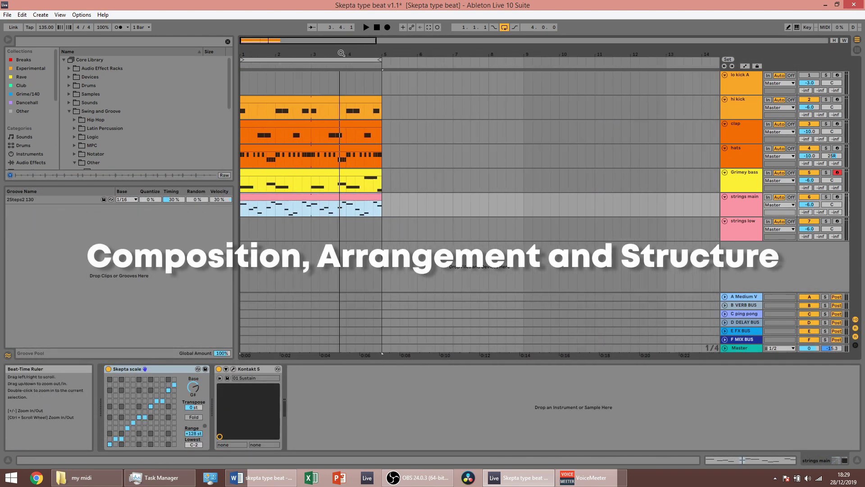
drag(345, 179, 624, 174)
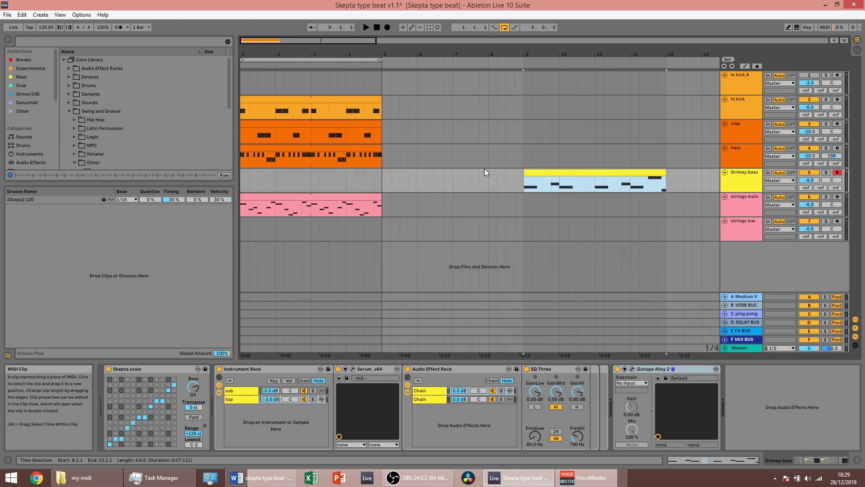
click(320, 109)
drag(381, 59, 521, 70)
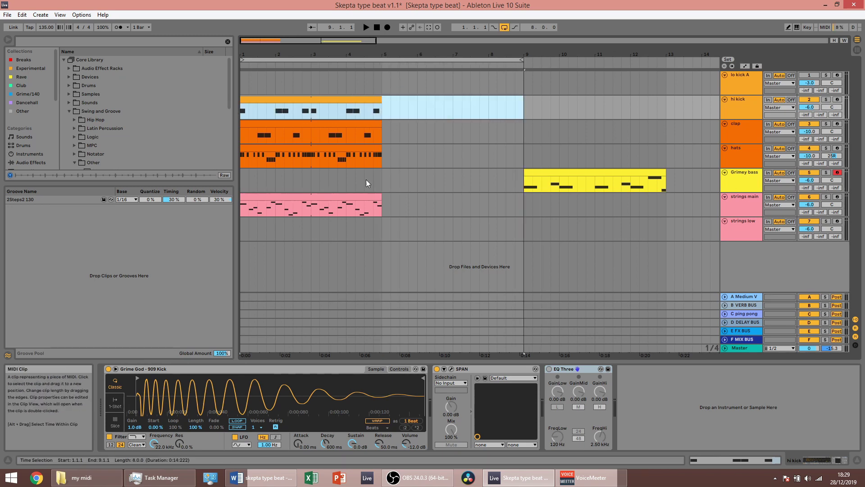
Duplicate the hi kick, clap, hats and strings main clips to fill bars 5 to 8, and play the arrangement
shift+click(374, 205)
click(376, 100)
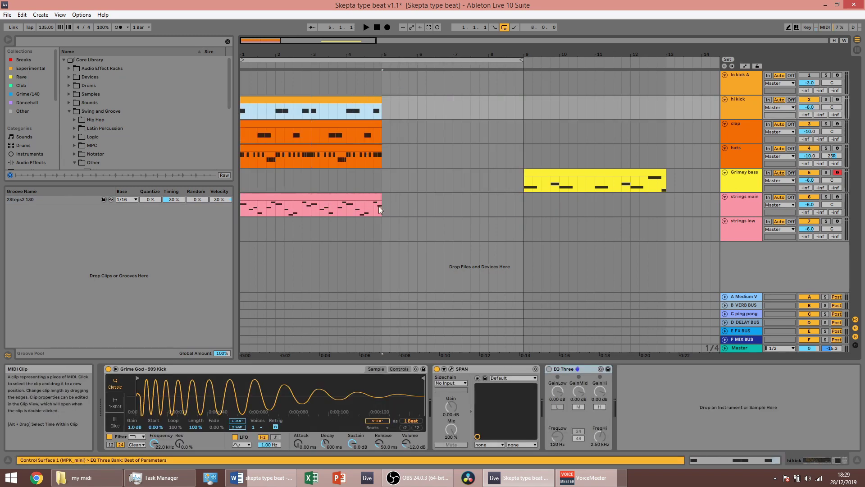
shift+click(370, 198)
key(ctrl+d)
click(355, 200)
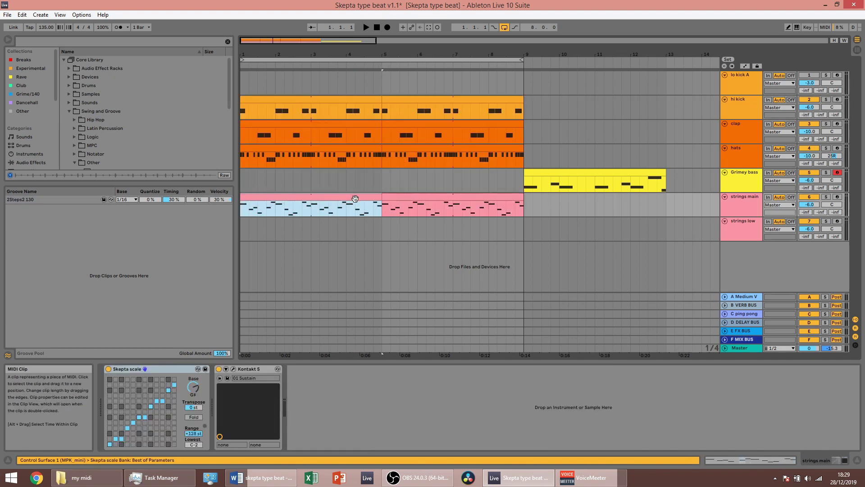
key(space)
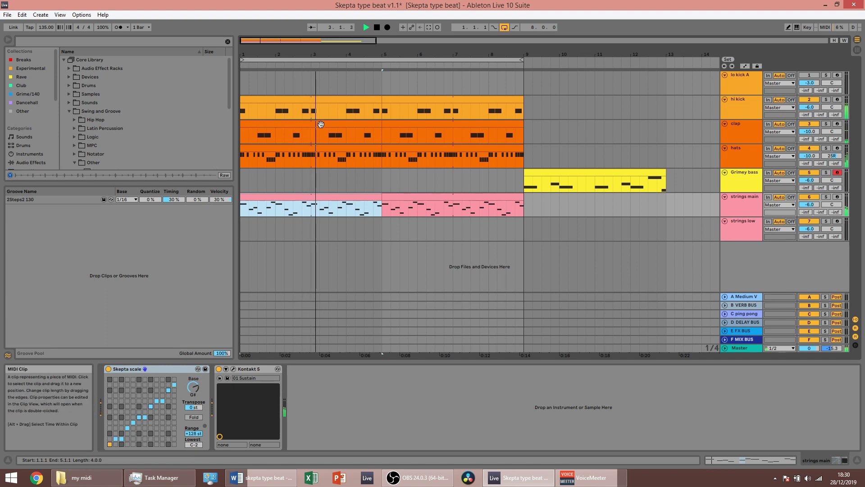
Duplicate the two clap clips of the first eight bars into bars 9 to 16
key(minus)
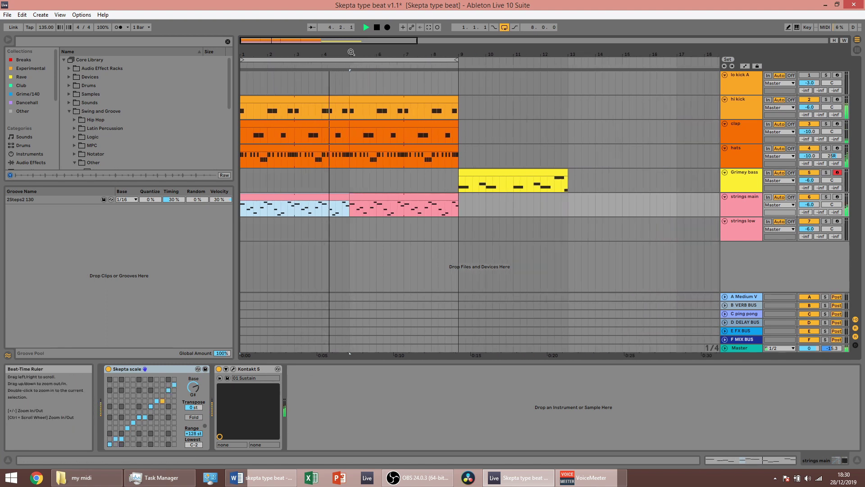
click(353, 124)
shift+click(323, 123)
key(ctrl+d)
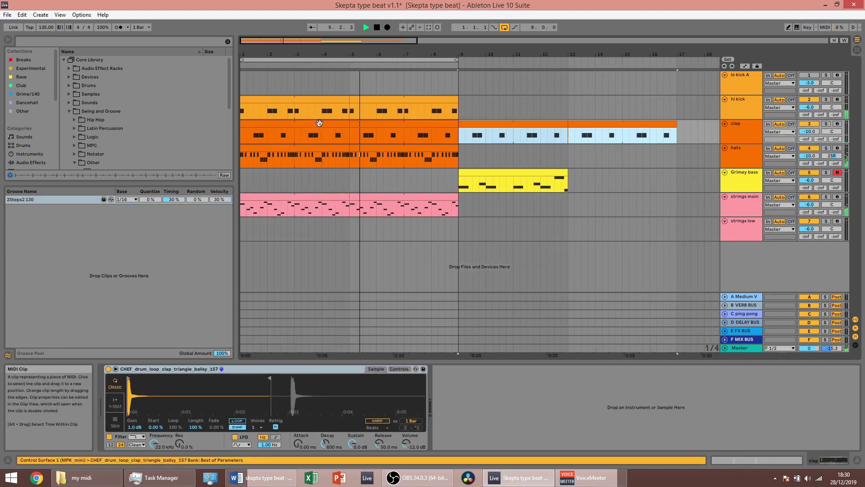
Deactivate the C3 clap at 1.3.4 in the first clap clip, and duplicate that clip over bars 5 to 8
click(307, 123)
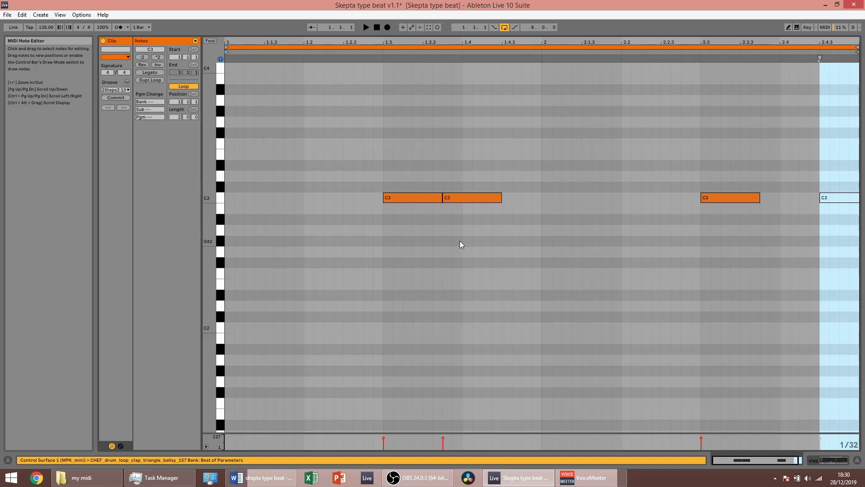
click(465, 197)
key(0)
key(space)
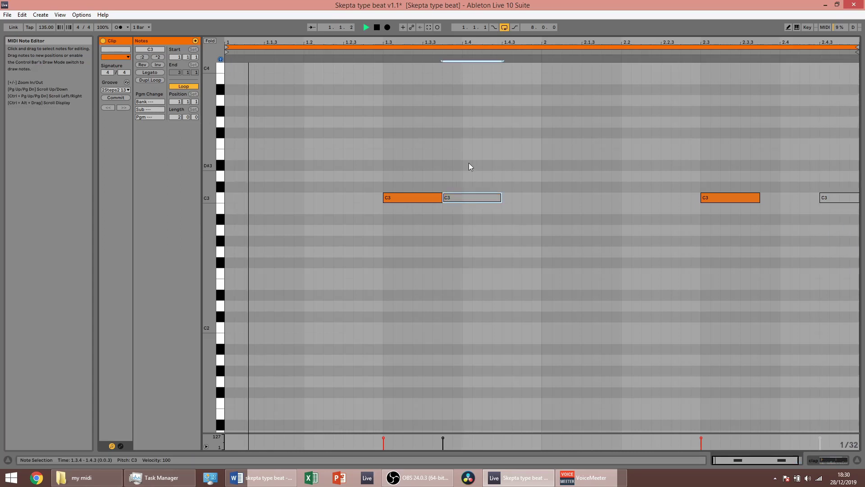
key(ctrl+alt+l)
click(306, 123)
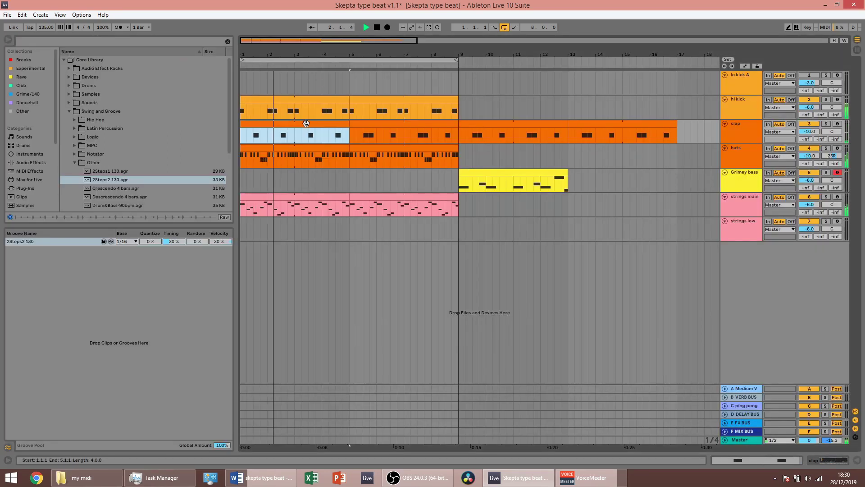
key(ctrl+d)
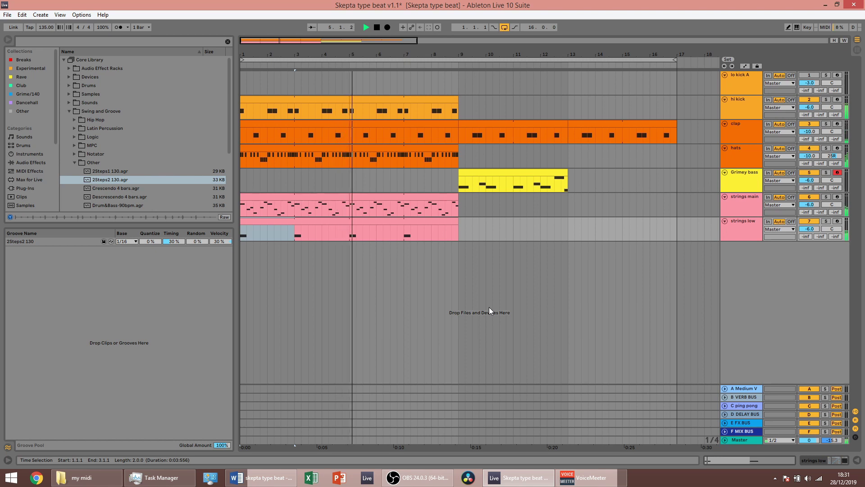
Extend the Grimey bass clip to bar 17 and duplicate the hi kick clips into bars 9 to 16
click(509, 180)
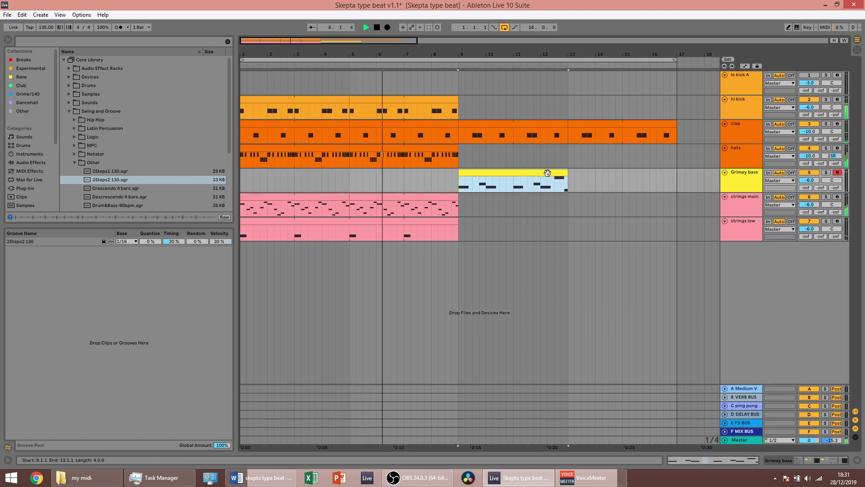
drag(568, 179, 676, 178)
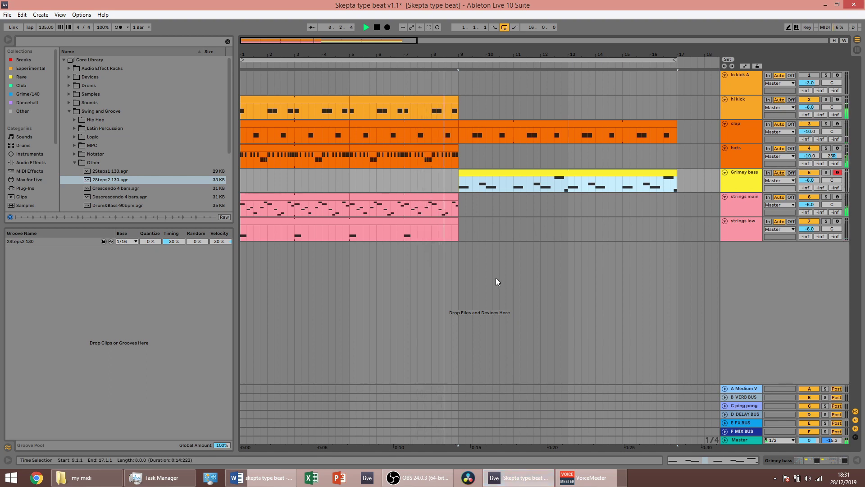
click(386, 97)
key(ctrl+d)
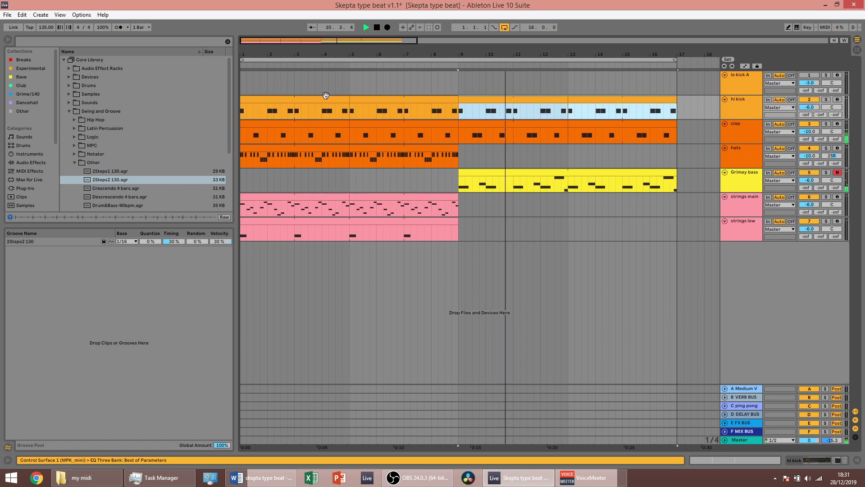
Duplicate the hats and strings main clips of the first eight bars into bars 9 to 16
click(323, 145)
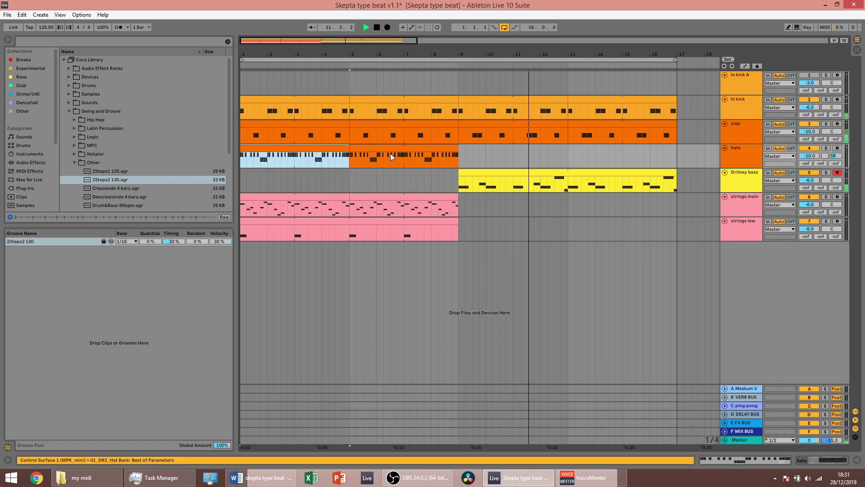
shift+click(419, 144)
key(ctrl+d)
click(329, 199)
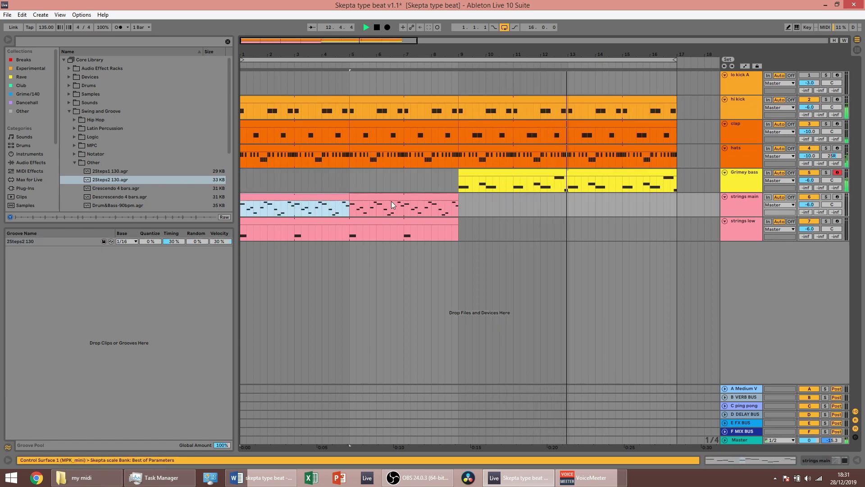
shift+click(392, 197)
key(ctrl+d)
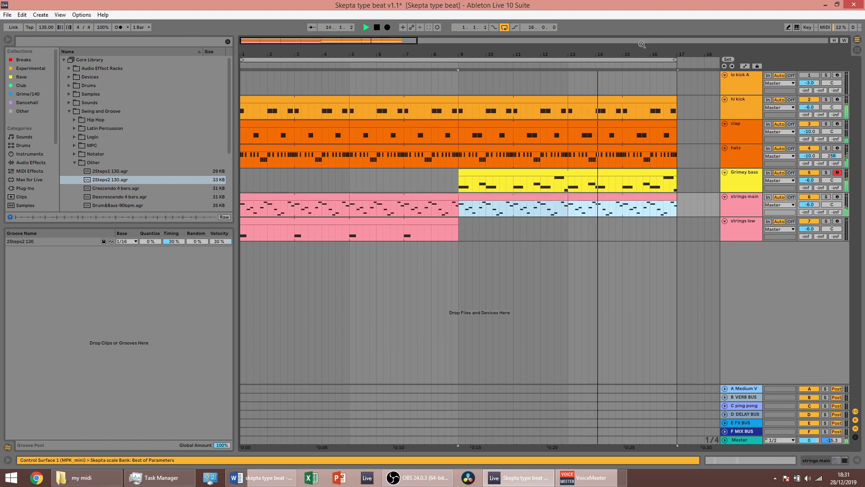
Extend the arrangement loop to 24 bars and duplicate the drum, Grimey bass and strings main clips of bars 9 to 16 into bars 17 to 24
key(minus)
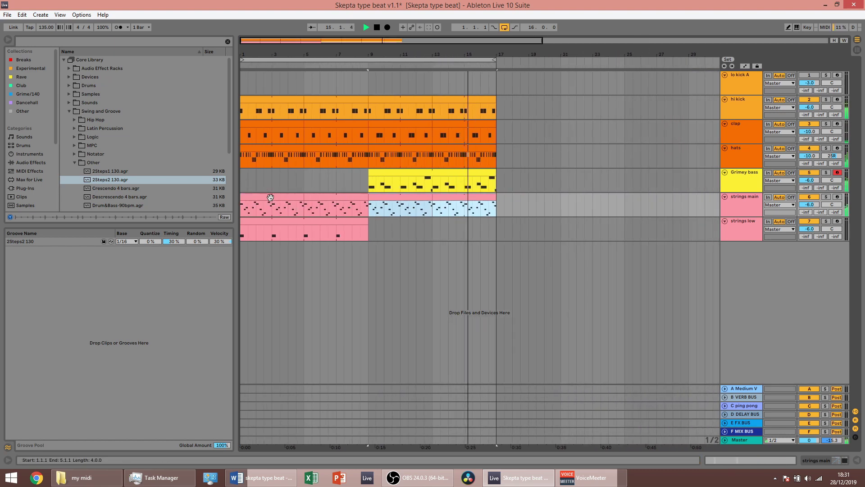
click(284, 205)
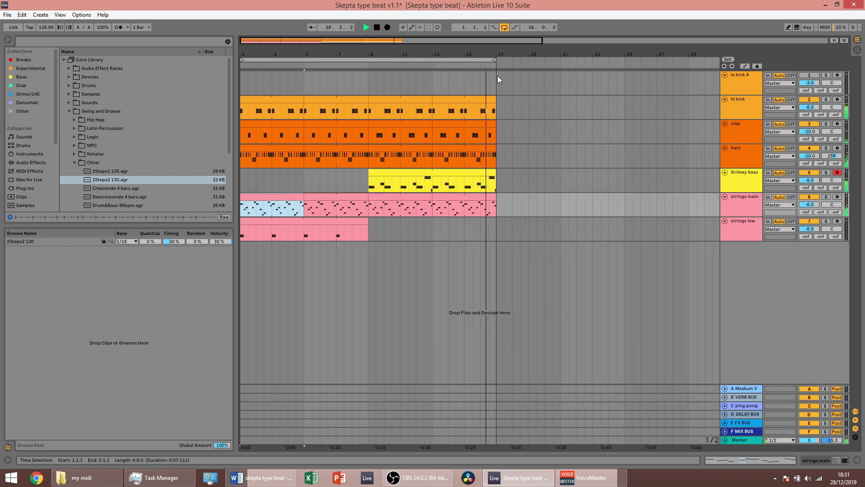
key(space)
mouse_move(494, 59)
mouse_down()
mouse_move(621, 69)
mouse_move(614, 62)
mouse_move(626, 61)
mouse_up()
click(443, 173)
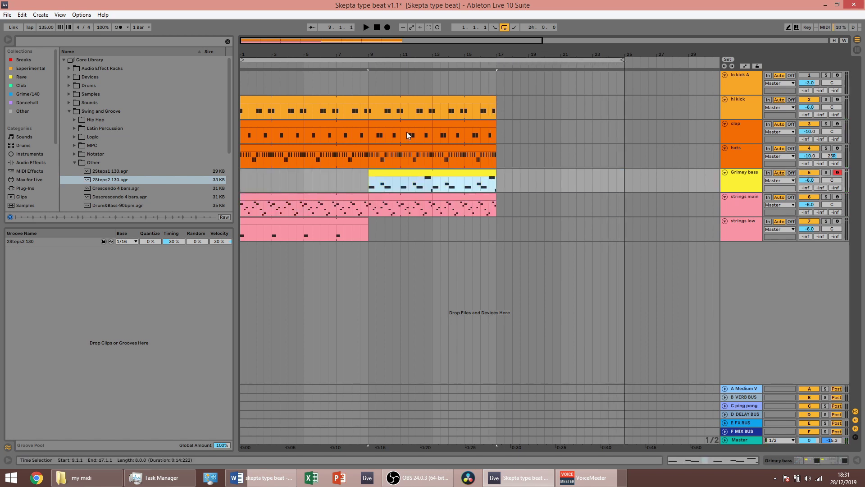
shift+click(401, 97)
key(ctrl+d)
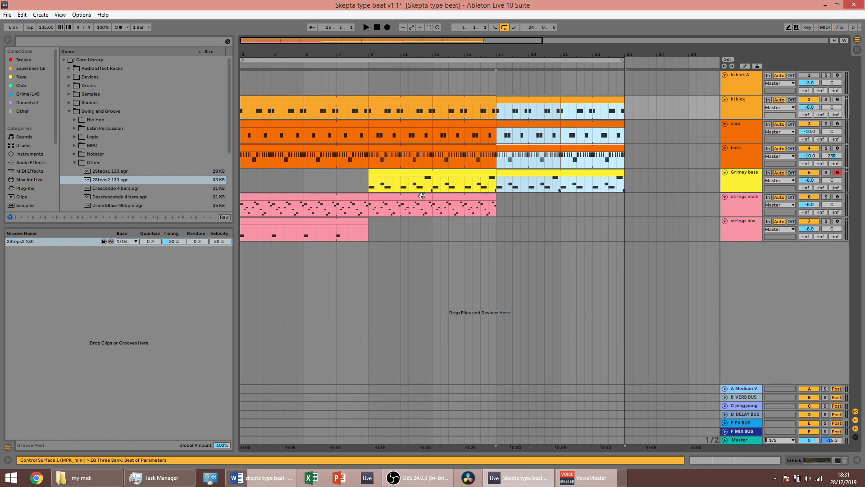
click(419, 197)
shift+click(459, 196)
key(ctrl+d)
Duplicate the strings main track and delete the clips in bars 1 to 16 of the copy
click(759, 203)
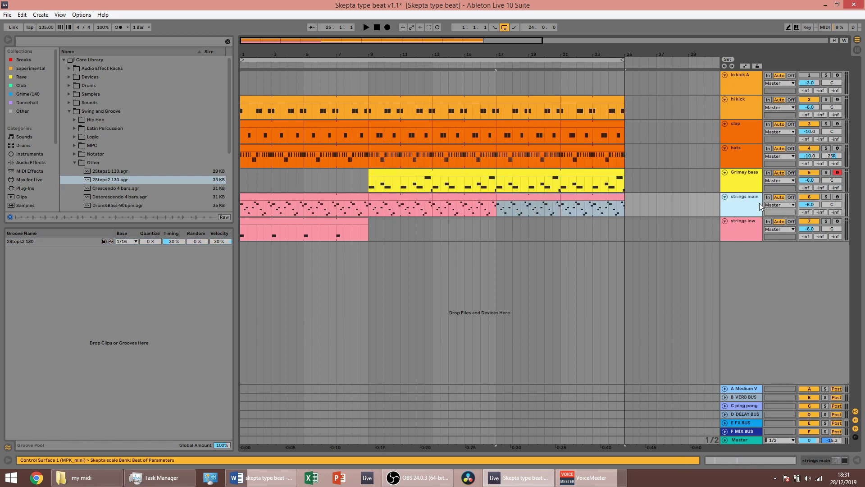
key(ctrl+d)
click(489, 222)
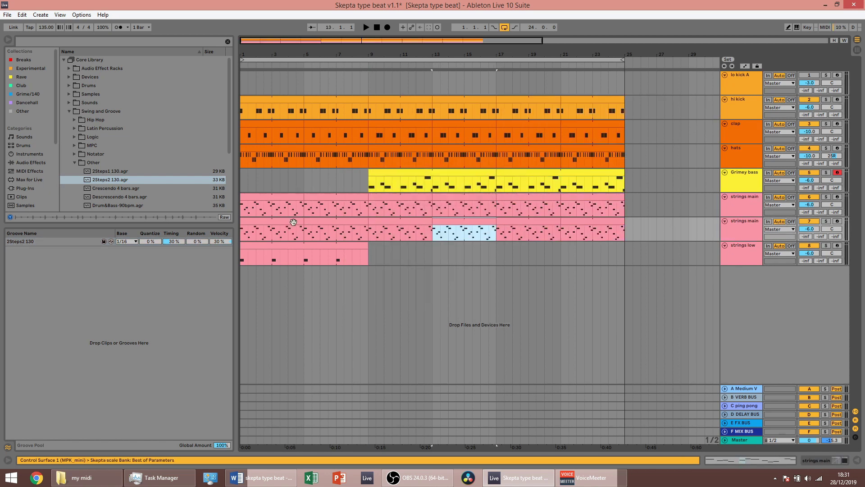
shift+click(293, 222)
key(Delete)
Copy the Pitch device from strings low onto the duplicated strings main track, set its pitch to +12 st, and play from bar 17
double_click(739, 222)
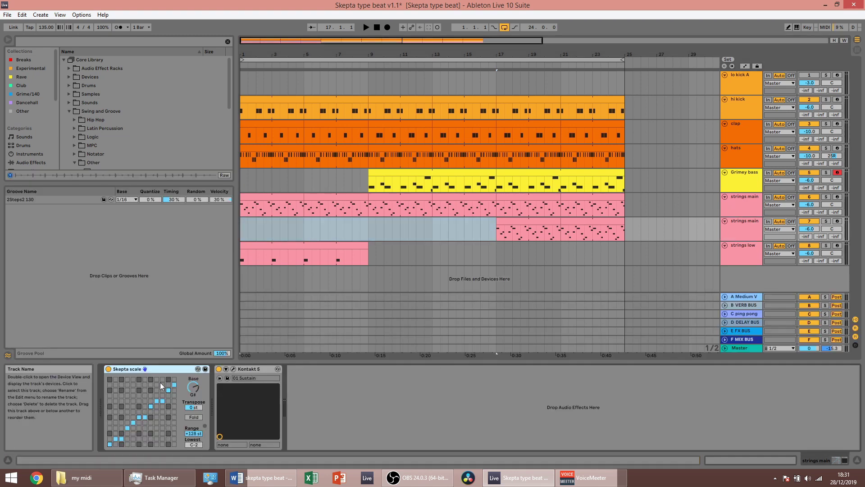
click(747, 256)
click(120, 370)
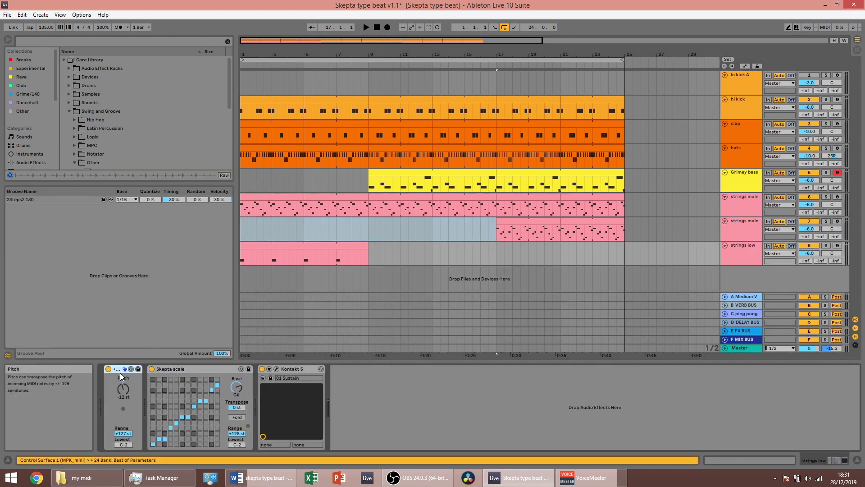
click(525, 229)
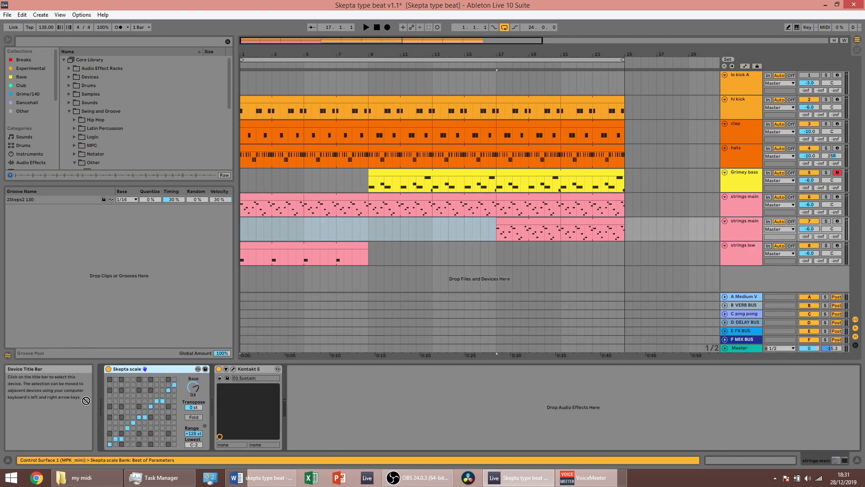
drag(85, 400, 121, 397)
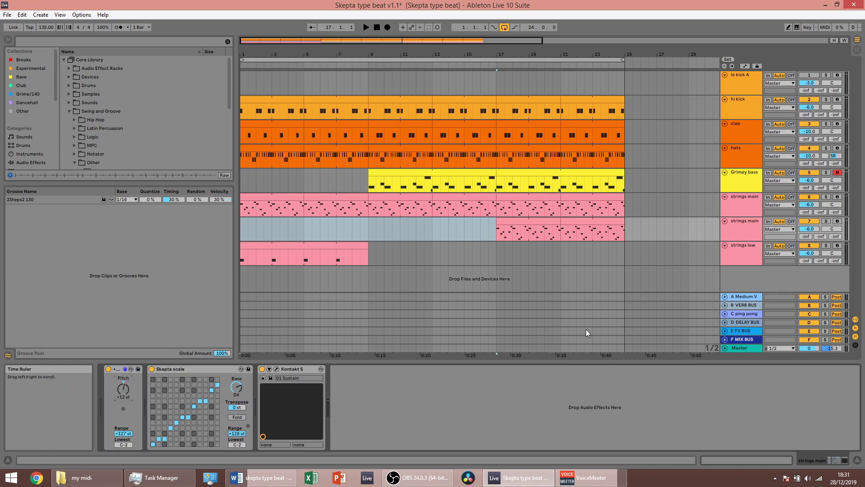
click(525, 223)
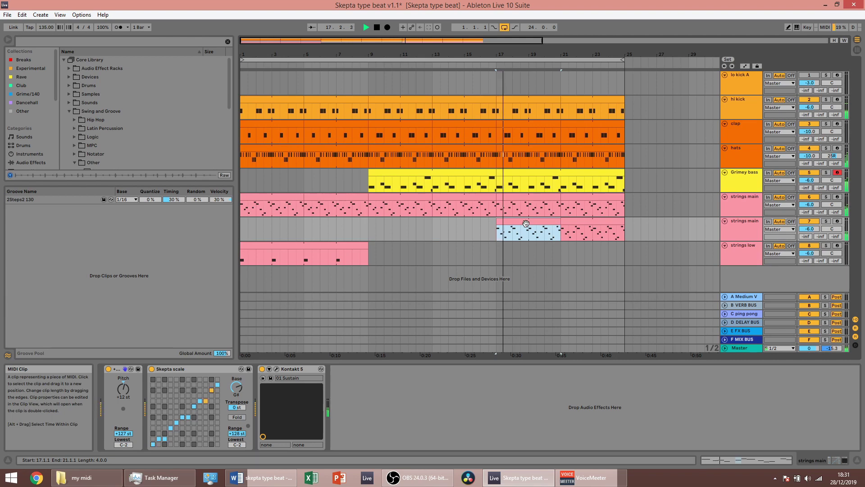
Play the arrangement from the start and deactivate the strings low clip in bars 1 to 8
click(294, 197)
key(space)
key(space)
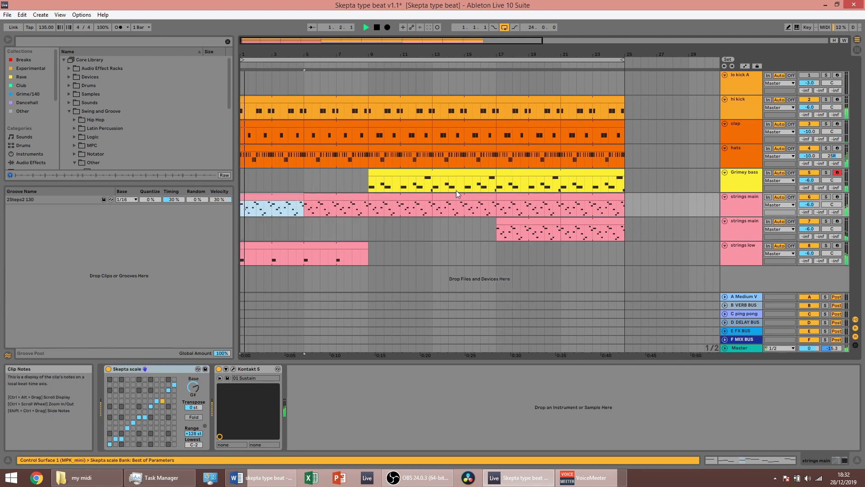
click(312, 244)
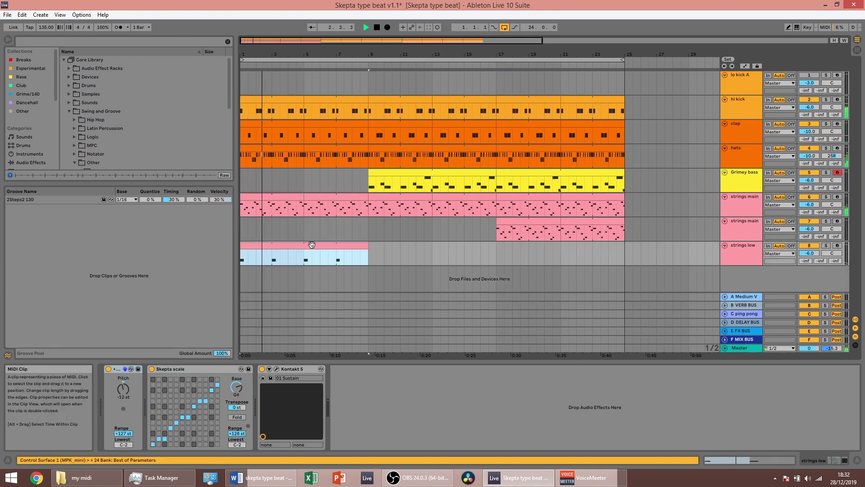
key(0)
Add a locator at the start of bar 1 and name it Intro
right_click(297, 65)
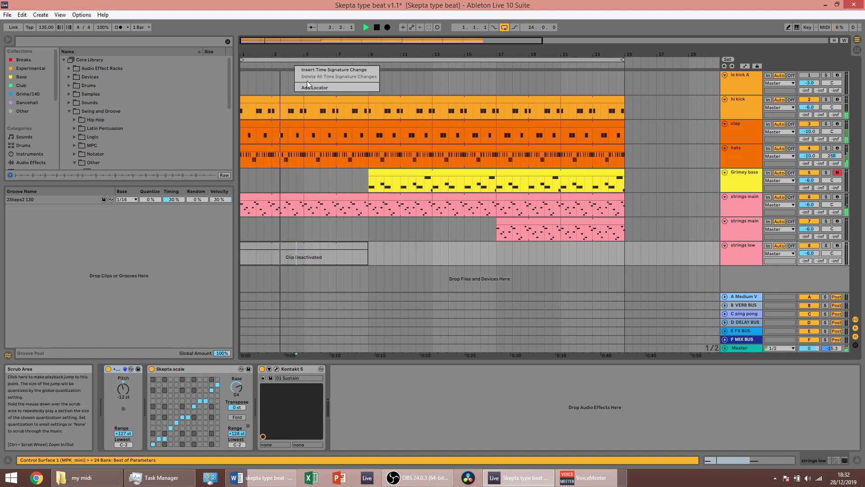
click(309, 90)
drag(297, 66, 239, 67)
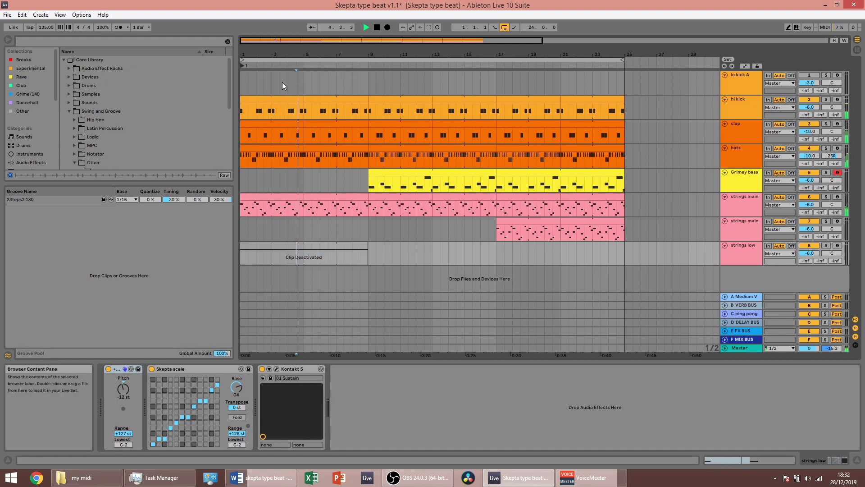
text(Intro)
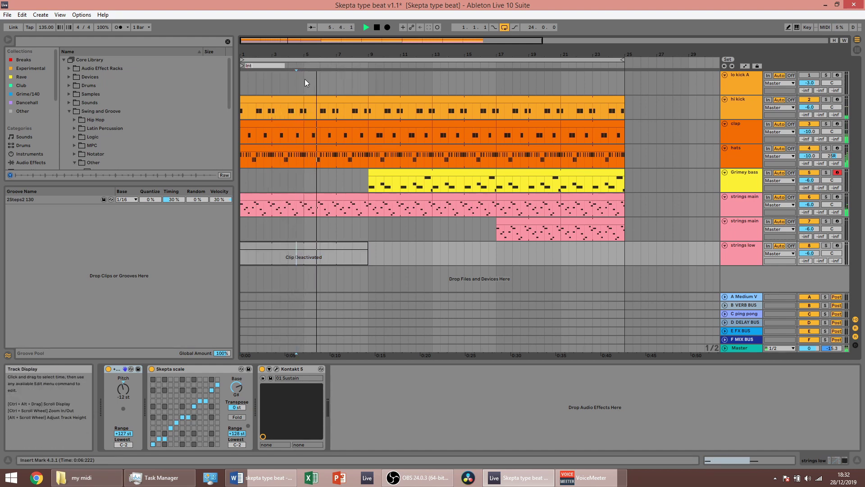
key(Return)
Add a locator at bar 9 and name it Chorus 1
right_click(369, 66)
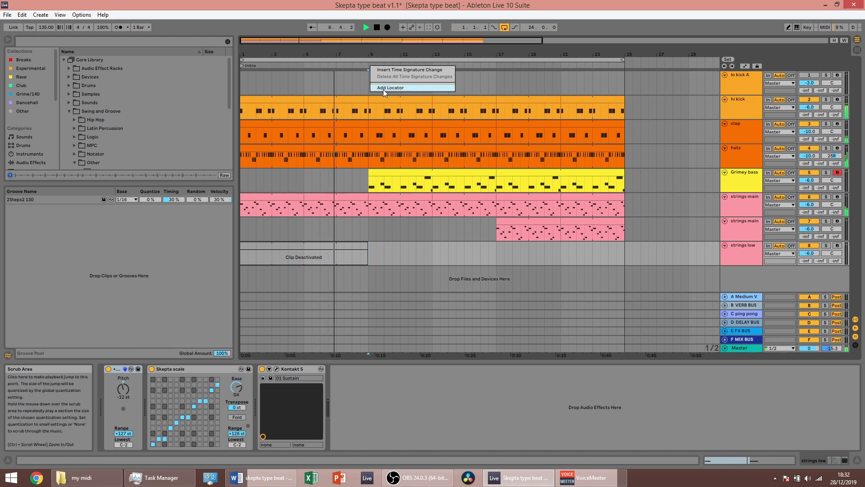
click(384, 89)
right_click(368, 66)
click(382, 76)
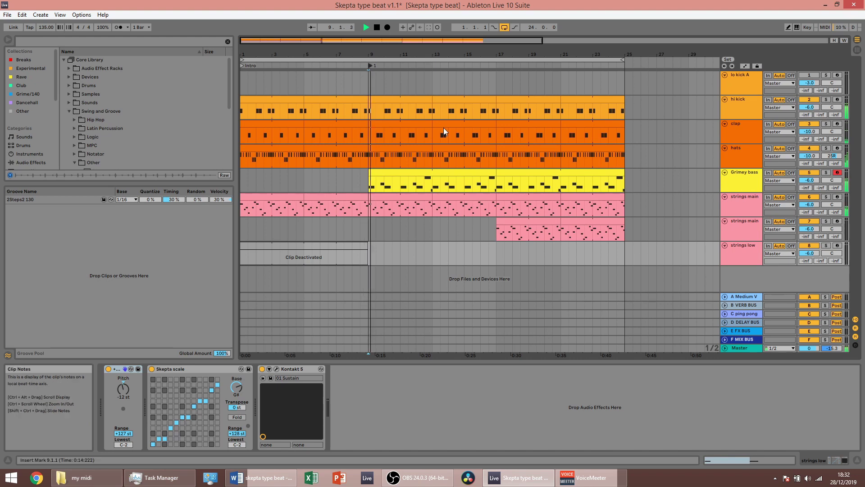
key(ctrl+r)
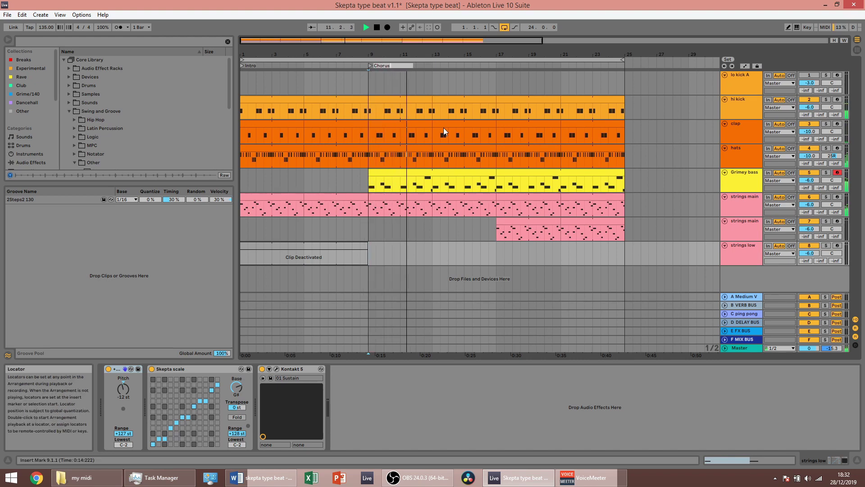
text(Chorus 1)
key(Return)
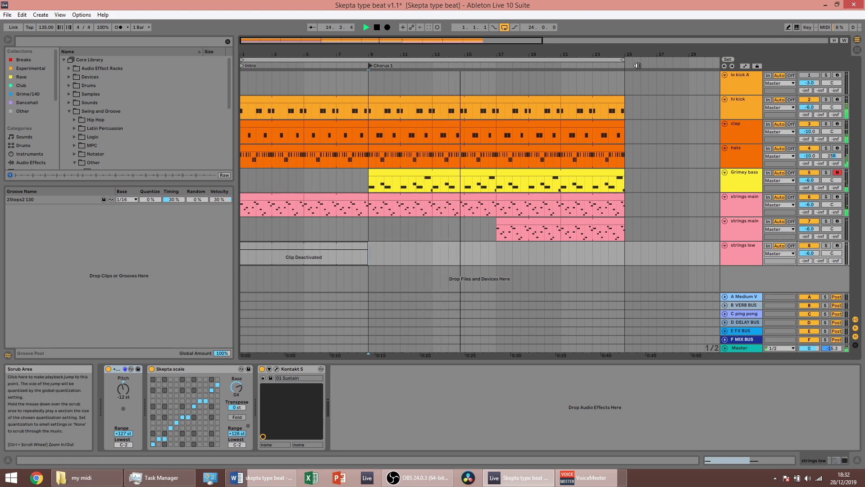
Extend the arrangement loop past the last clips and add a locator at bar 25
drag(623, 61, 711, 60)
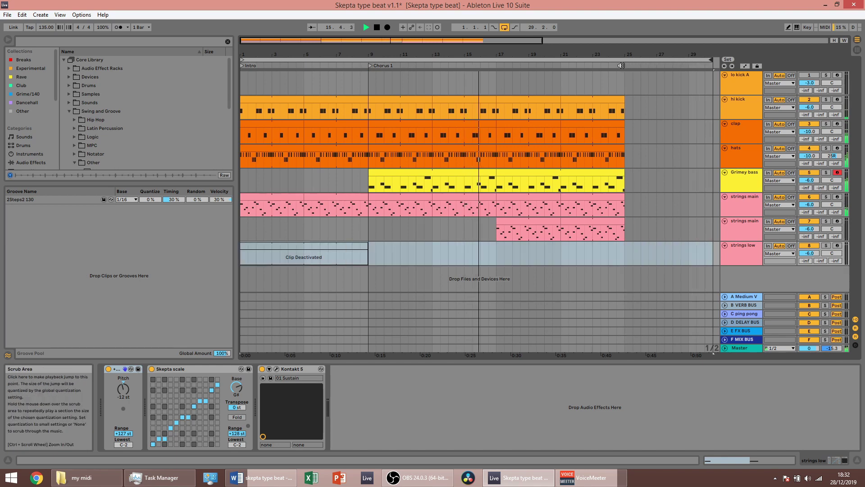
right_click(624, 66)
click(633, 88)
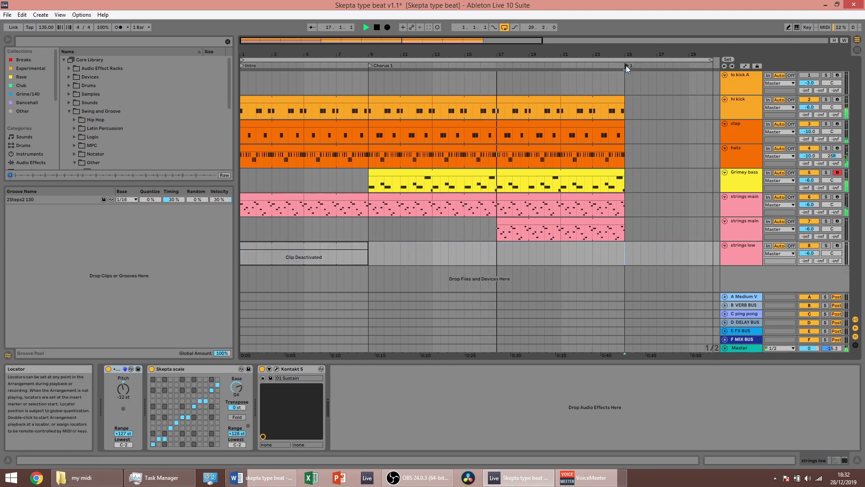
drag(634, 64, 628, 64)
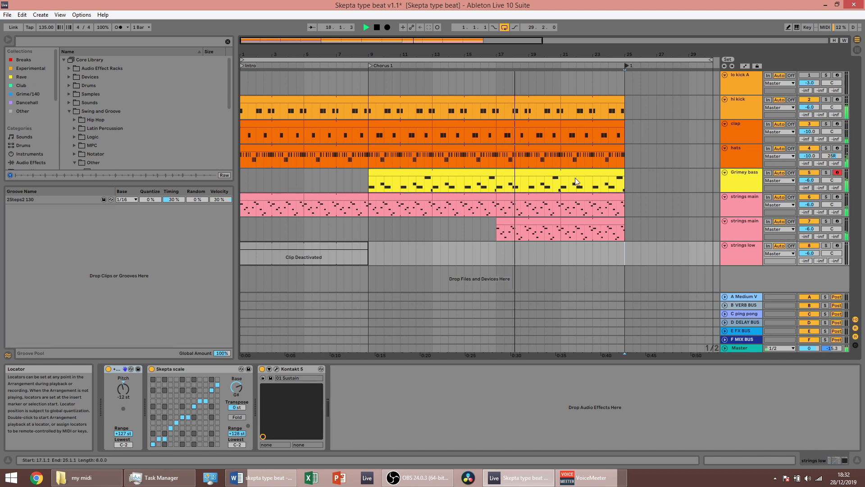
Try deactivating the original strings main clips in bars 17 to 24, and reactivate them
click(549, 194)
shift+click(574, 196)
key(0)
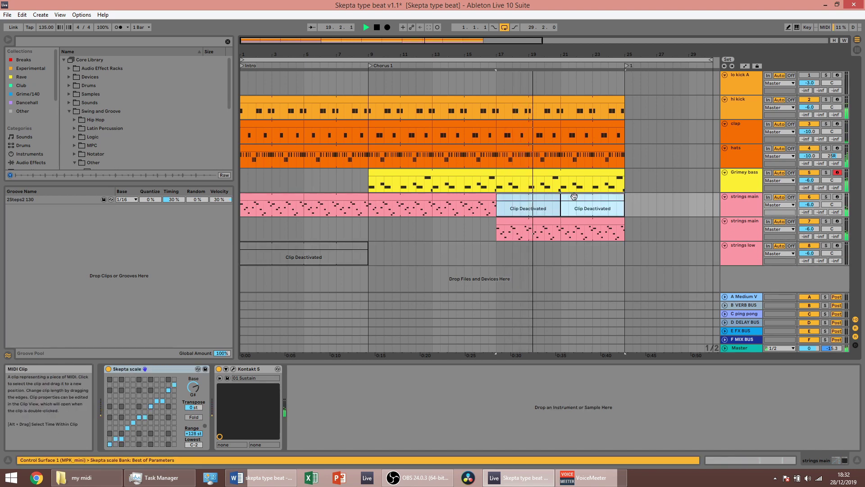
key(0)
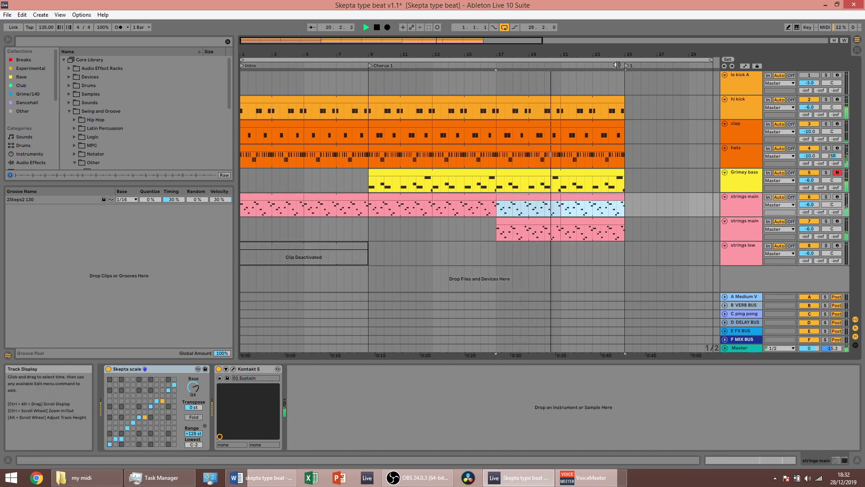
Extend the arrangement loop to 40 bars and stop playback
drag(616, 54, 616, 36)
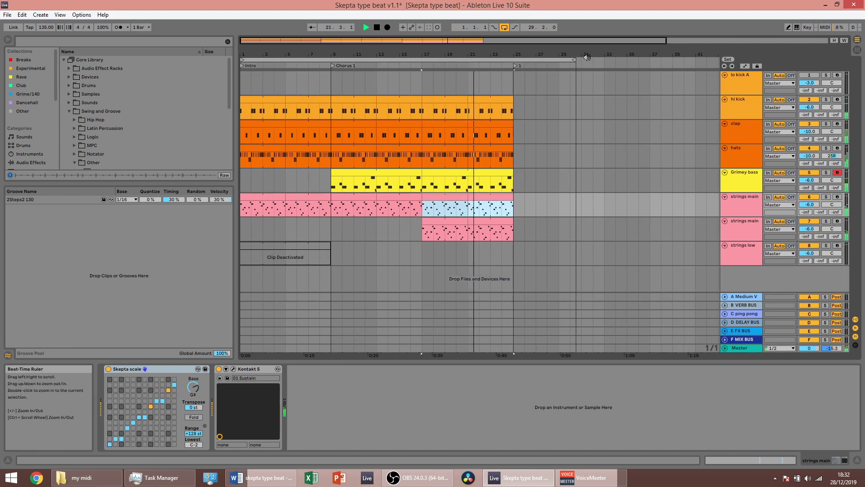
drag(575, 60, 696, 60)
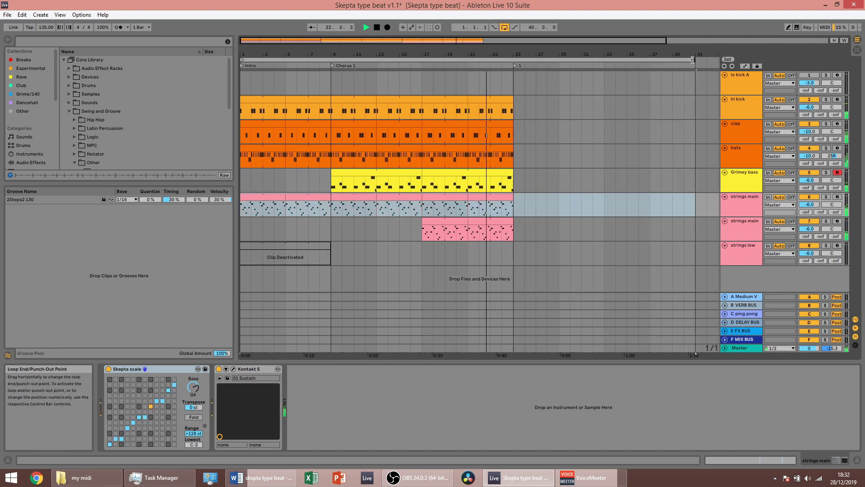
key(space)
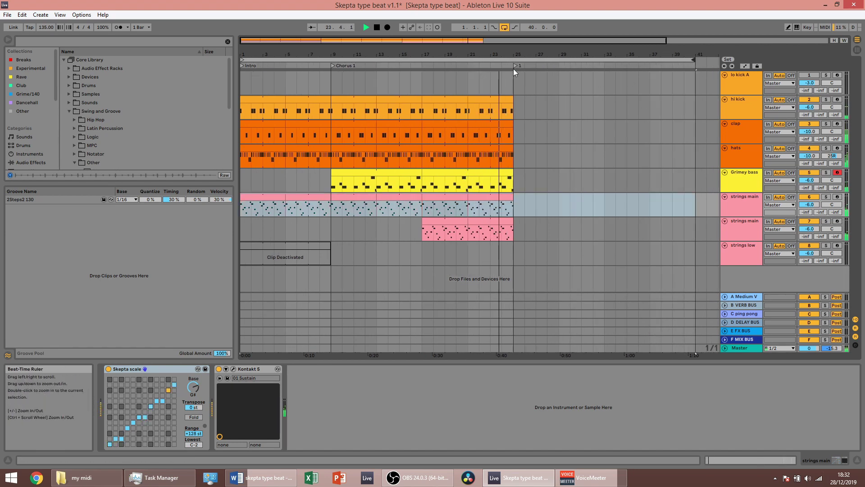
Rename the locator at bar 25 as verse
right_click(514, 65)
click(526, 77)
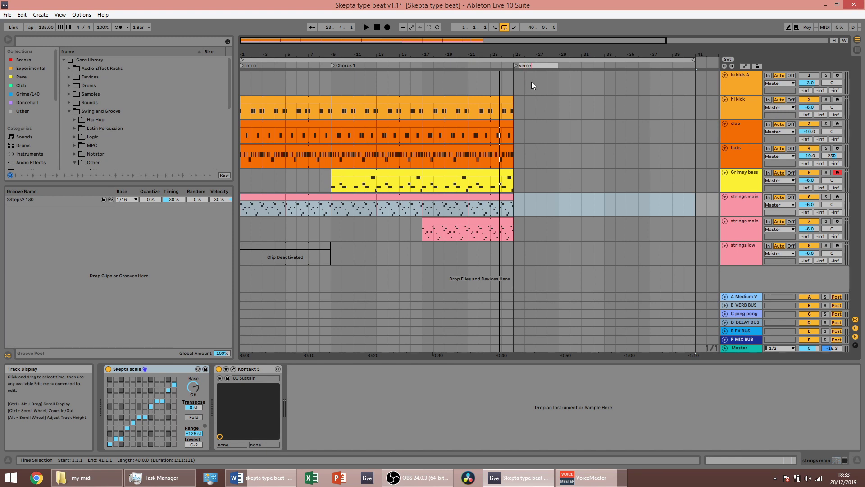
key(Return)
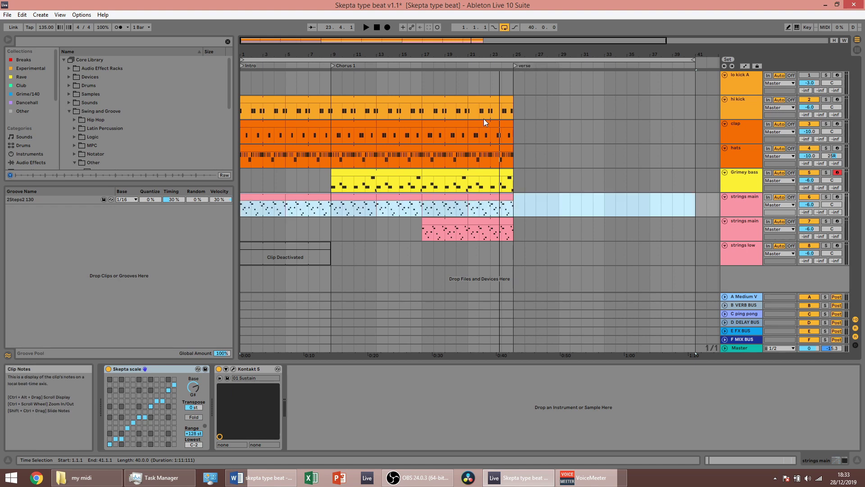
Copy the intro's drum and strings main clips to bars 25–32, and move the deactivated strings low clips there and reactivate them
click(262, 99)
shift+click(312, 196)
drag(313, 196, 586, 202)
click(498, 208)
key(space)
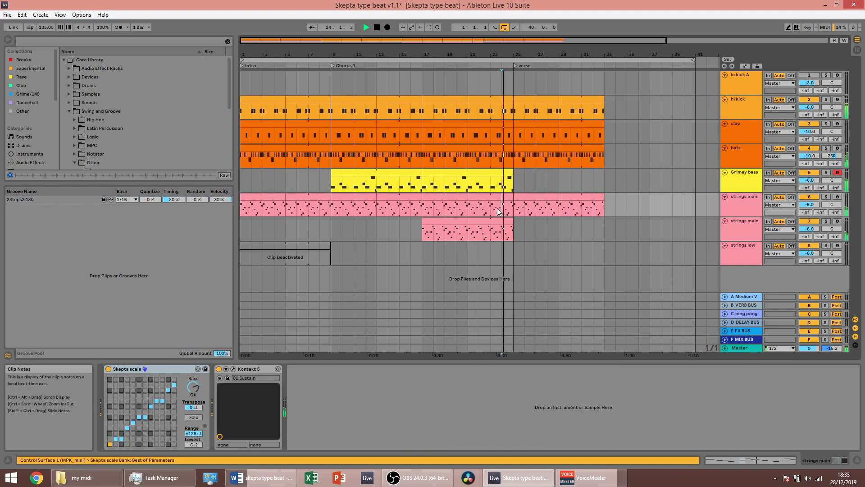
drag(291, 245, 572, 246)
key(0)
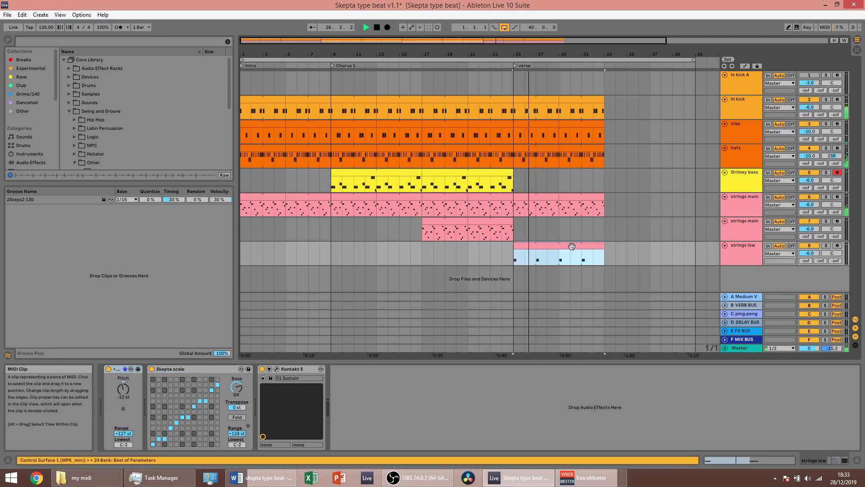
Duplicate all the verse clips in bars 25–32 into bars 33–40, and extend the arrangement loop to 50 bars
drag(537, 104, 559, 118)
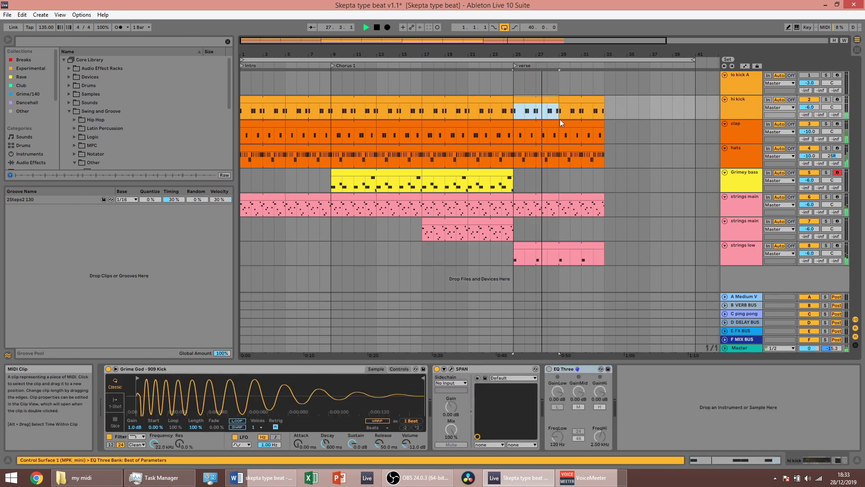
shift+click(597, 243)
key(ctrl+d)
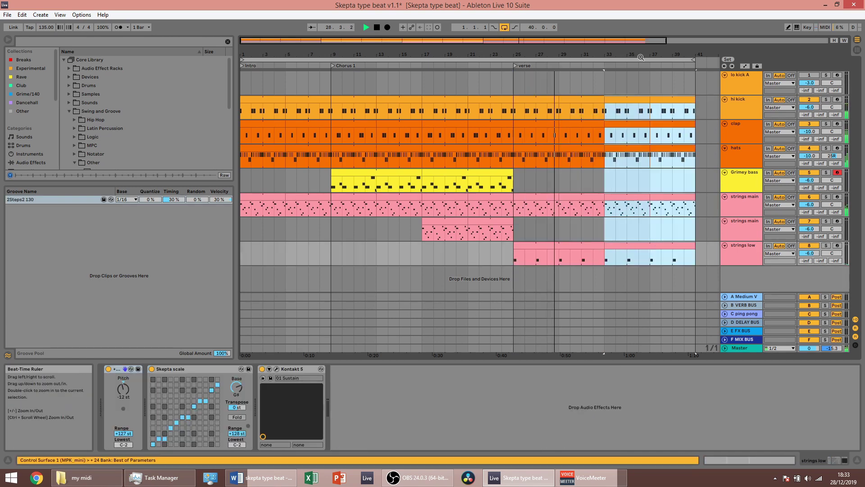
drag(567, 56, 652, 58)
Copy the second strings main track's clips from bars 17–24 to bars 33–40
click(396, 223)
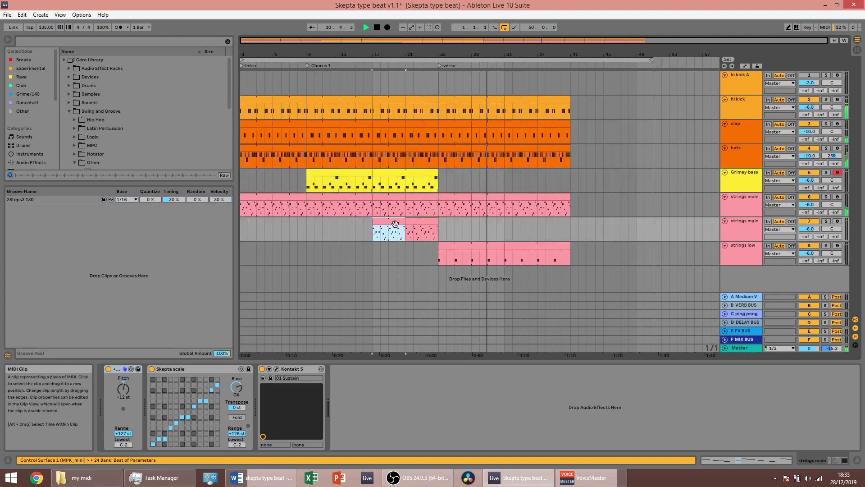
click(390, 221)
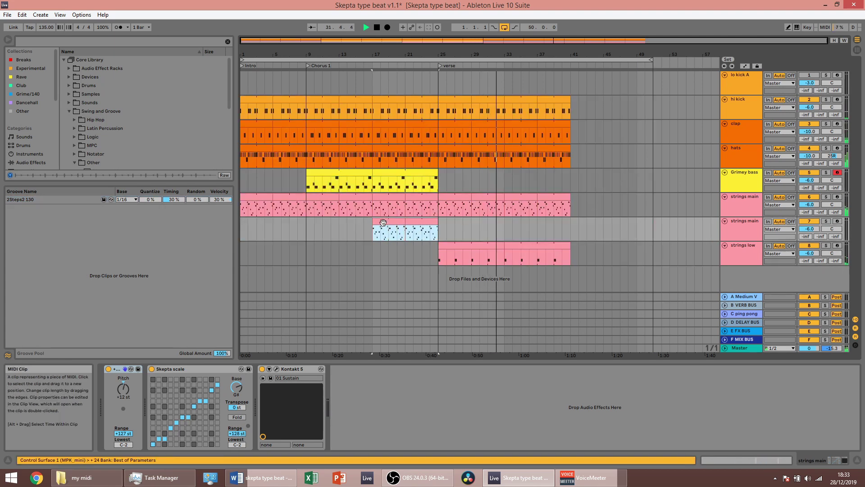
drag(391, 222, 523, 225)
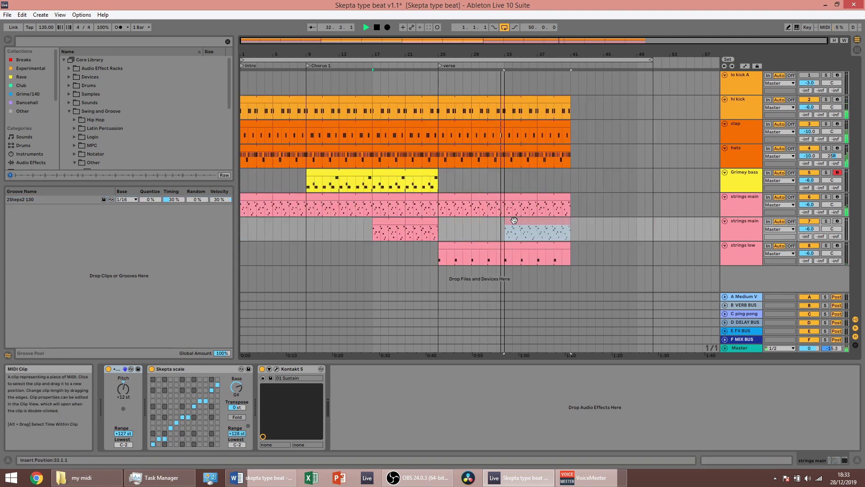
Copy all the Chorus 1 clips from bars 9–24 to bars 41–56, and extend the arrangement loop to 56 bars
click(388, 106)
shift+click(426, 220)
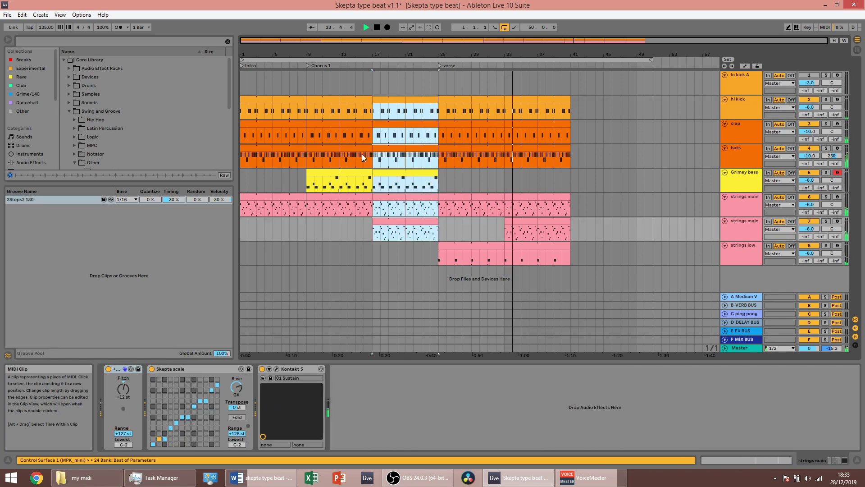
click(323, 100)
shift+click(430, 222)
drag(424, 222, 688, 226)
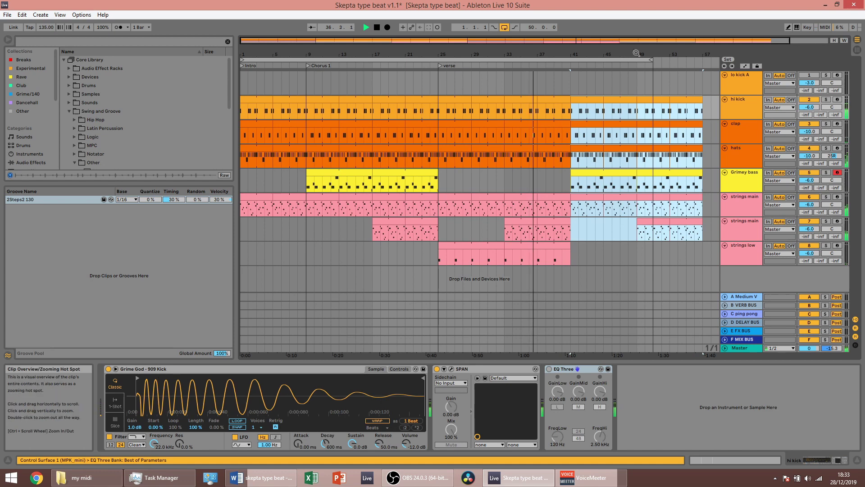
drag(620, 58, 672, 59)
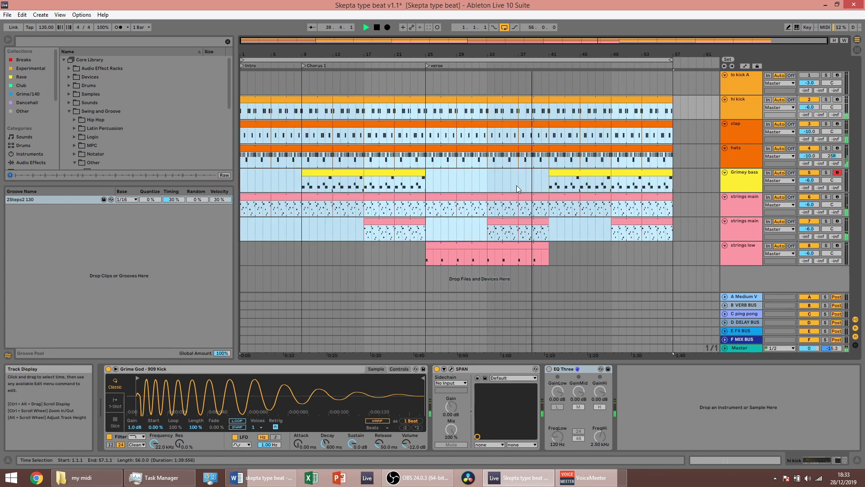
Duplicate the loop of the strings low clip at bar 25 to four bars, silence its G#2 note at bar 3, and audition the verse
double_click(444, 252)
key(space)
click(412, 185)
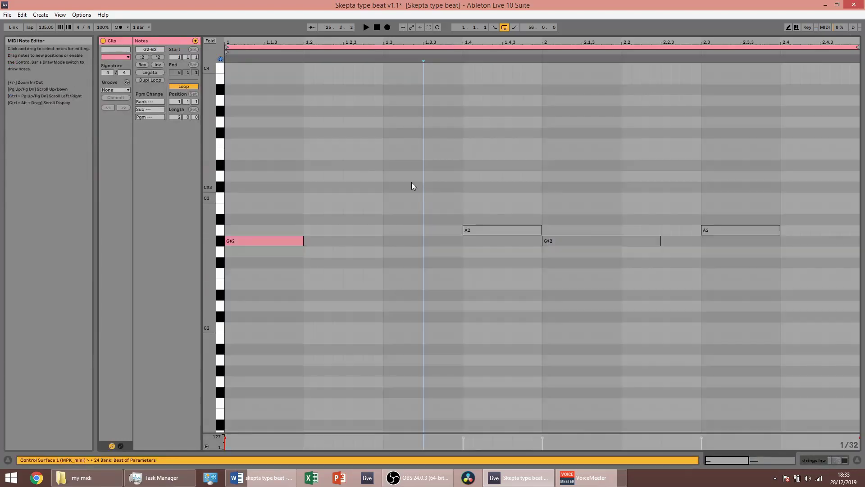
click(161, 80)
click(555, 251)
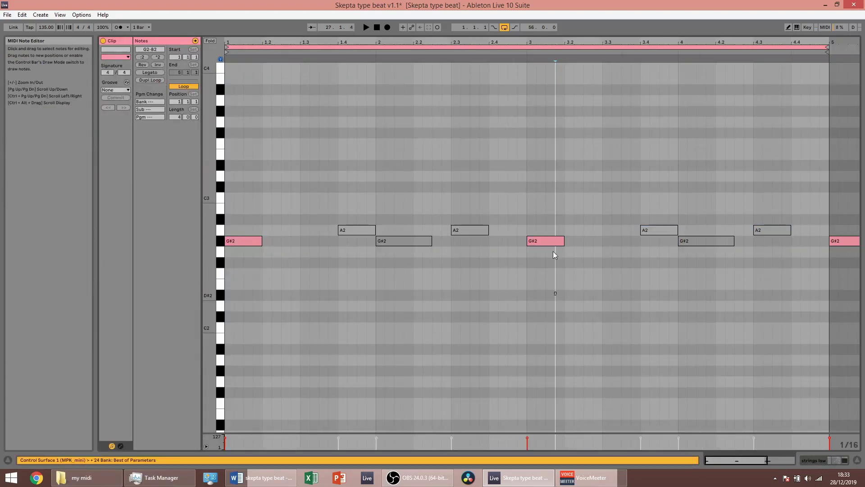
click(542, 206)
key(space)
key(Tab)
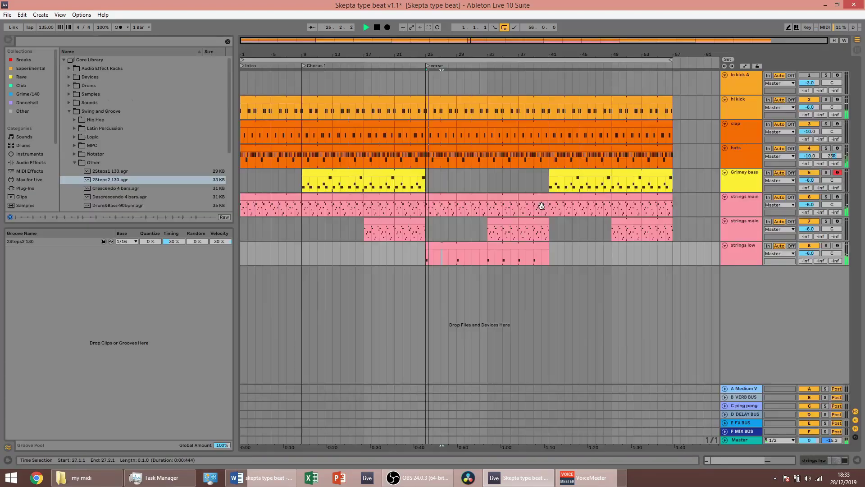
click(456, 246)
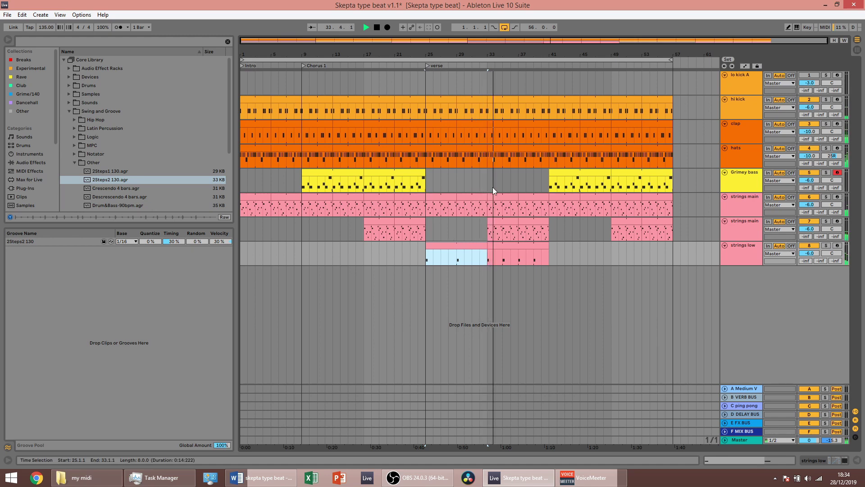
key(space)
Duplicate the loop of the clap clip in bars 29–32 to four bars and add a copied C3 note at 4.1.3
click(468, 124)
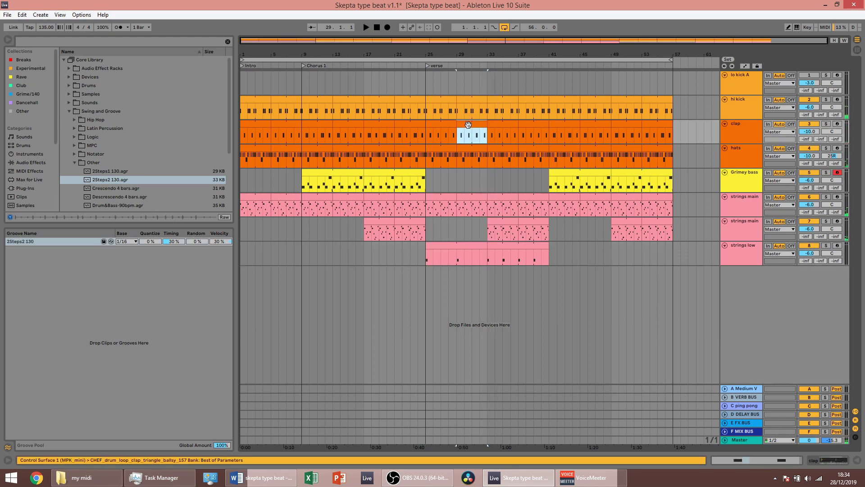
double_click(472, 125)
click(570, 270)
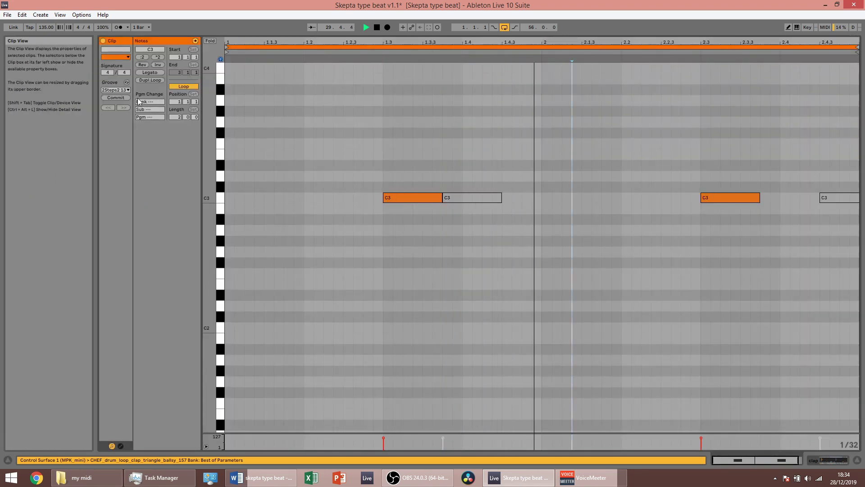
click(150, 81)
click(644, 291)
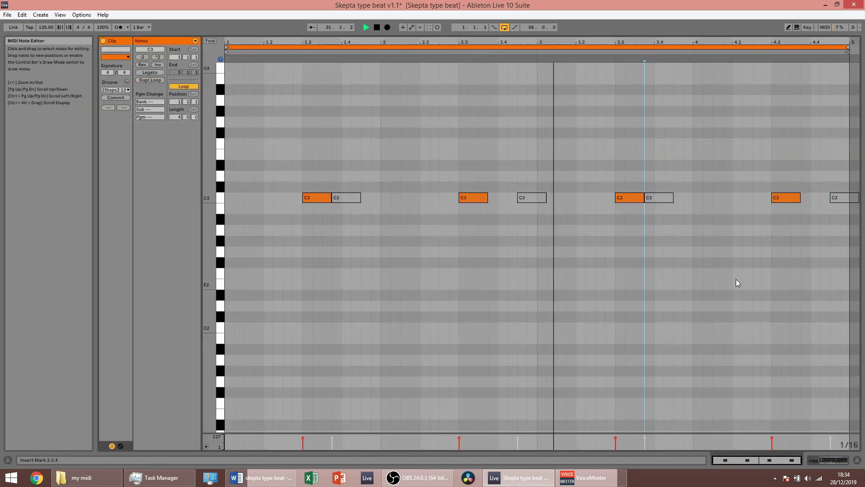
click(787, 201)
ctrl+drag(786, 203, 733, 208)
key(space)
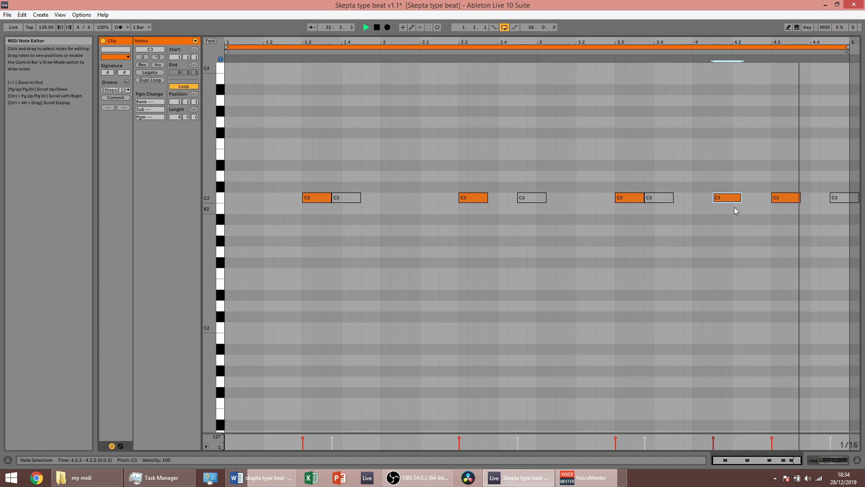
key(ctrl+alt+l)
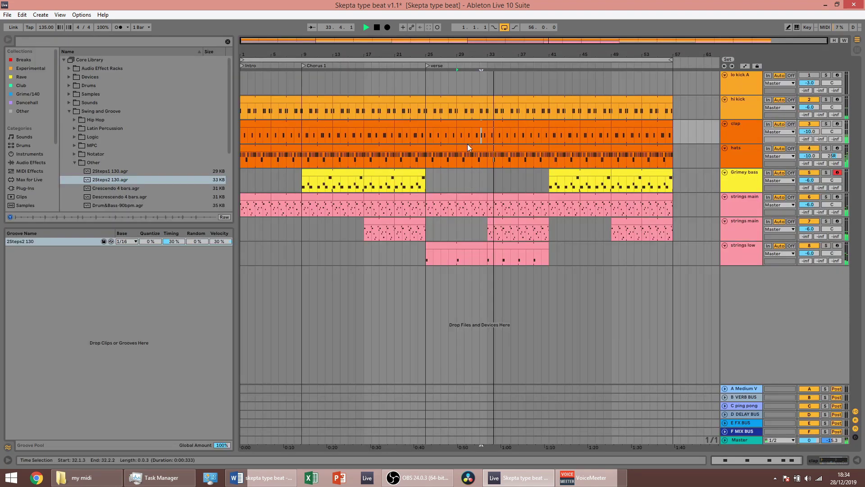
Copy the edited clap clip to bars 37–40 and add a locator at bar 41
click(473, 122)
drag(486, 126, 548, 126)
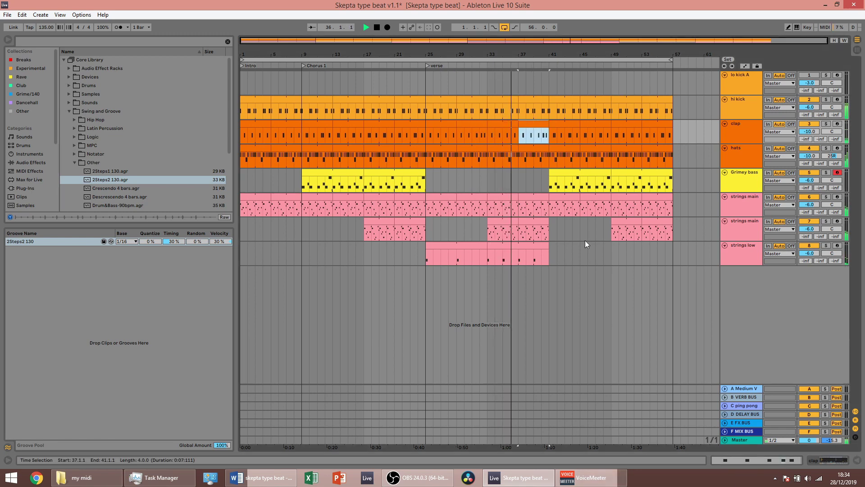
right_click(550, 67)
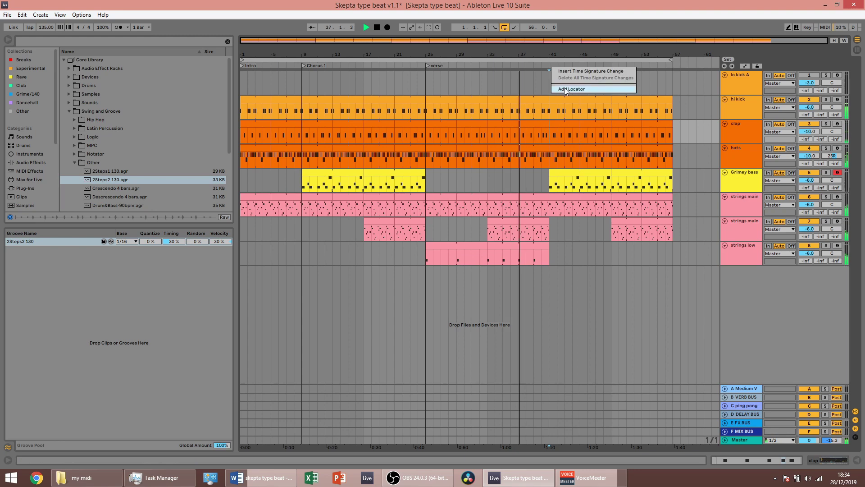
click(564, 87)
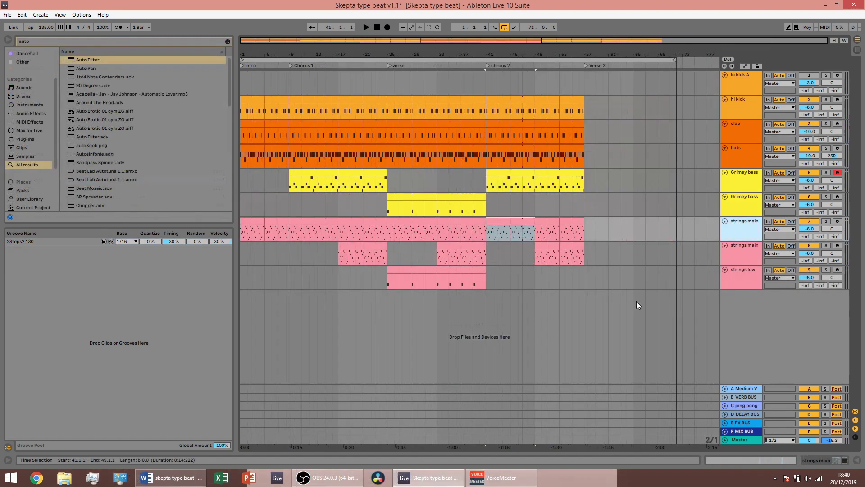
Copy the first strings main track's clips from bars 41–48 to bars 57–64 and review the notes of the first copy
click(519, 224)
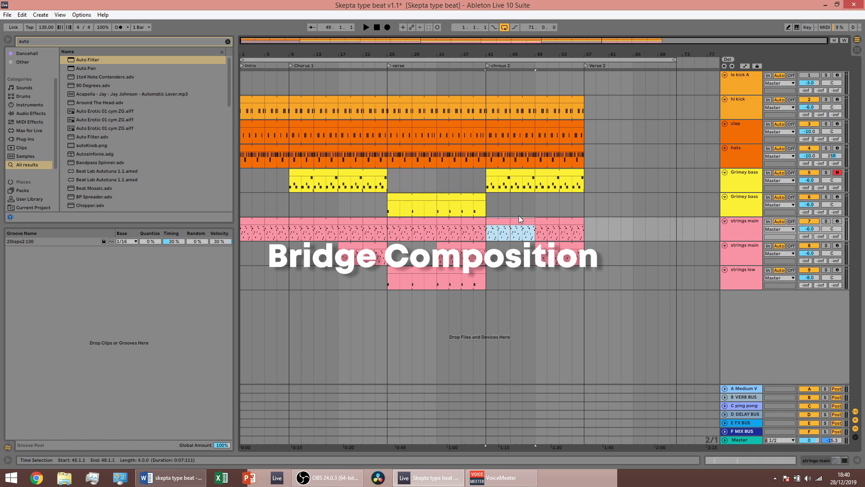
drag(520, 220, 614, 223)
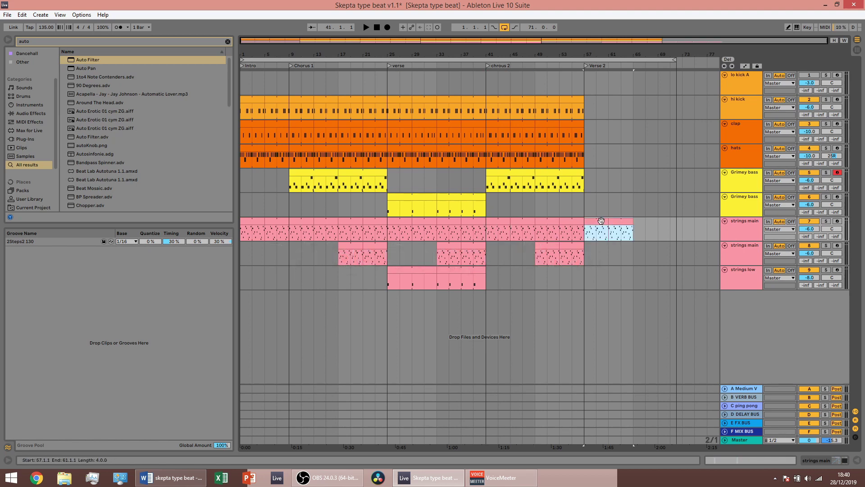
double_click(597, 219)
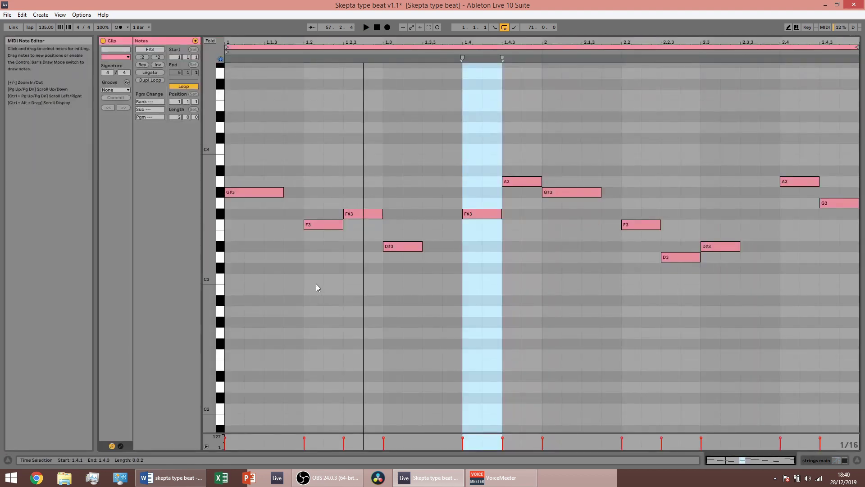
key(Tab)
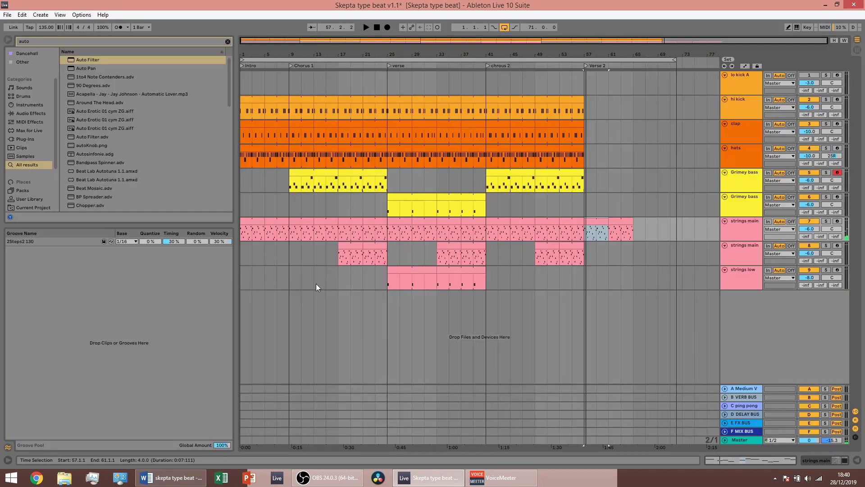
Duplicate the first strings main track, keeping only the bars 57–64 clips on the duplicate and deleting those clips from the original
click(750, 224)
key(ctrl+d)
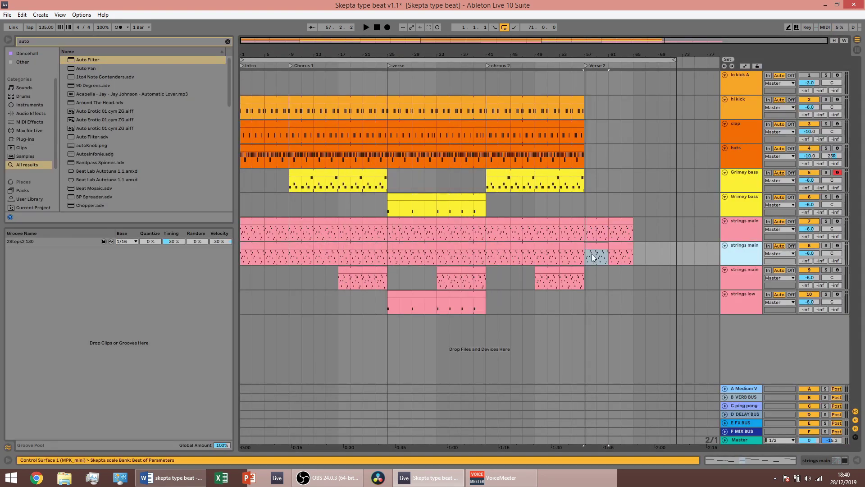
click(571, 247)
shift+click(249, 248)
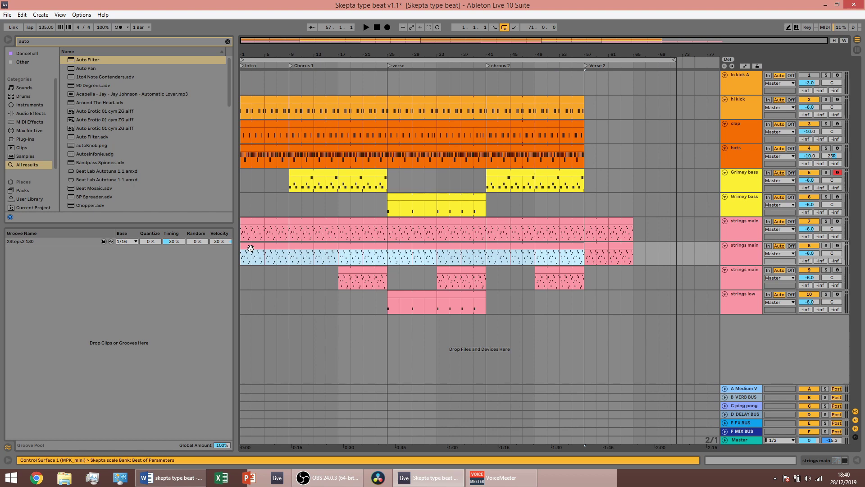
key(Delete)
click(595, 221)
key(Delete)
click(620, 221)
key(Delete)
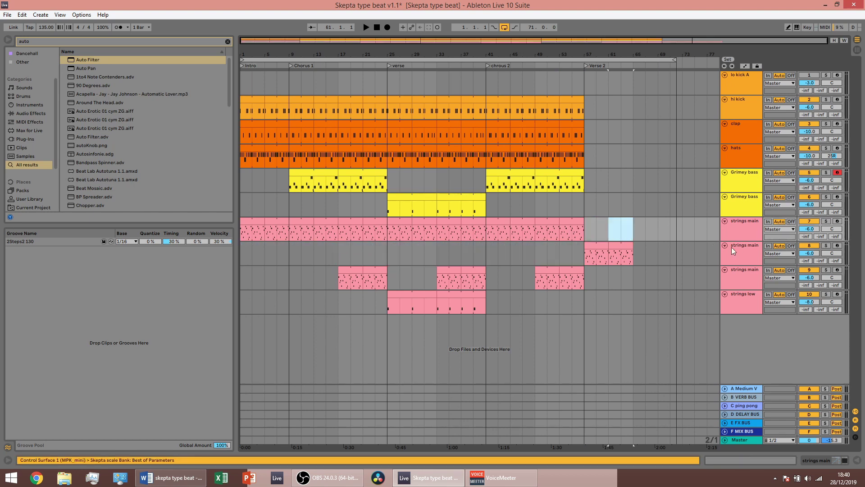
Search the browser for "arp" and insert an Arpeggiator before the Skepta scale device on the duplicated strings main track
double_click(743, 251)
key(ctrl+f)
text(ar)
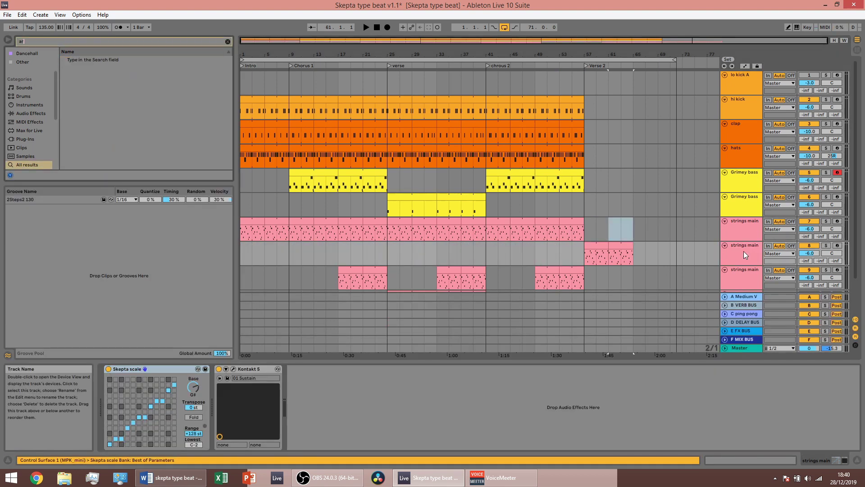
text(p)
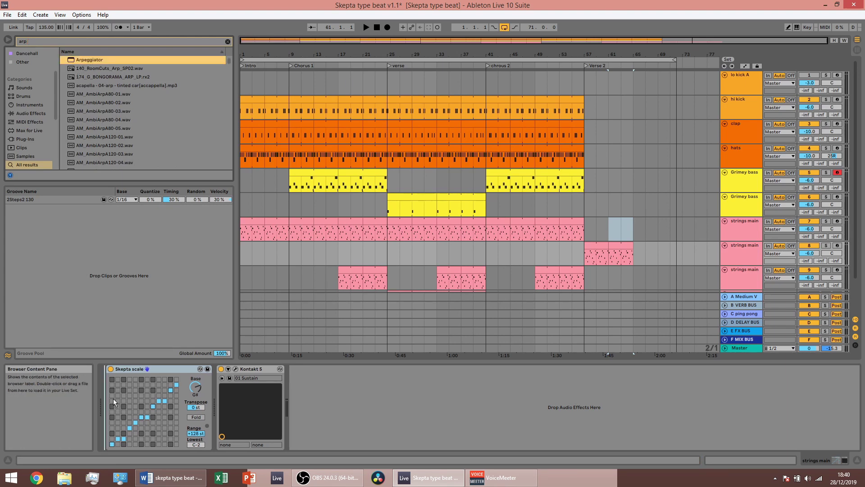
drag(111, 399, 111, 399)
Open the notes of the arpeggiated strings clip at bar 57 and set the note grid to 1/8
click(595, 247)
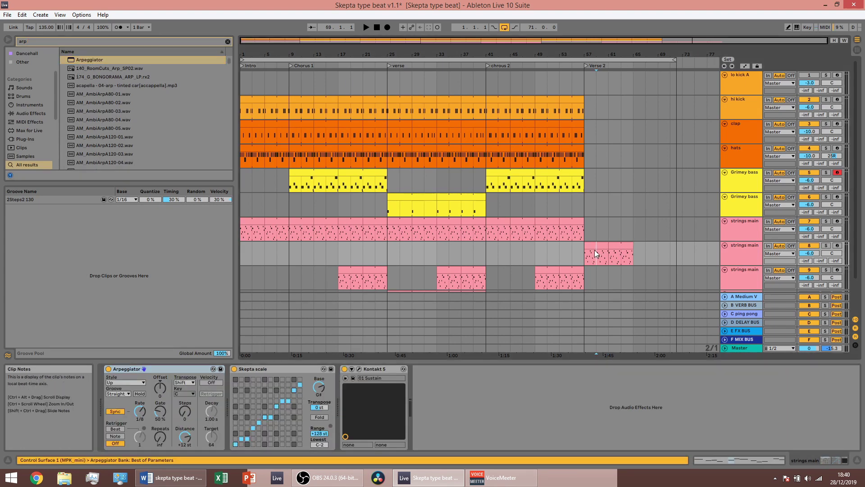
double_click(595, 247)
right_click(471, 273)
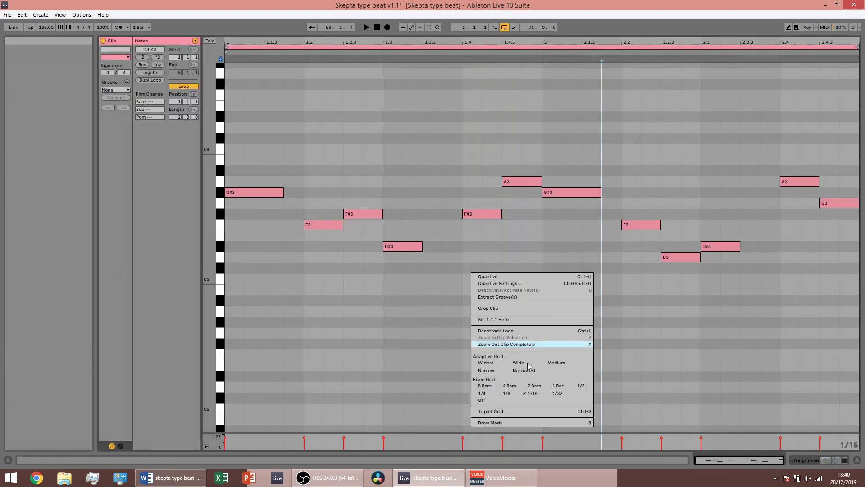
click(506, 394)
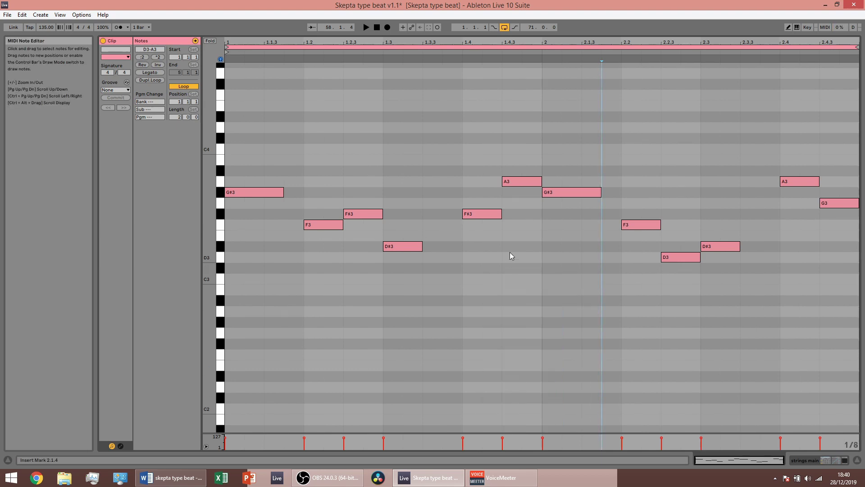
Set the arpeggiated strings track's Arpeggiator rate to 1/4 and play its first clip from bar 57
key(Tab)
double_click(730, 253)
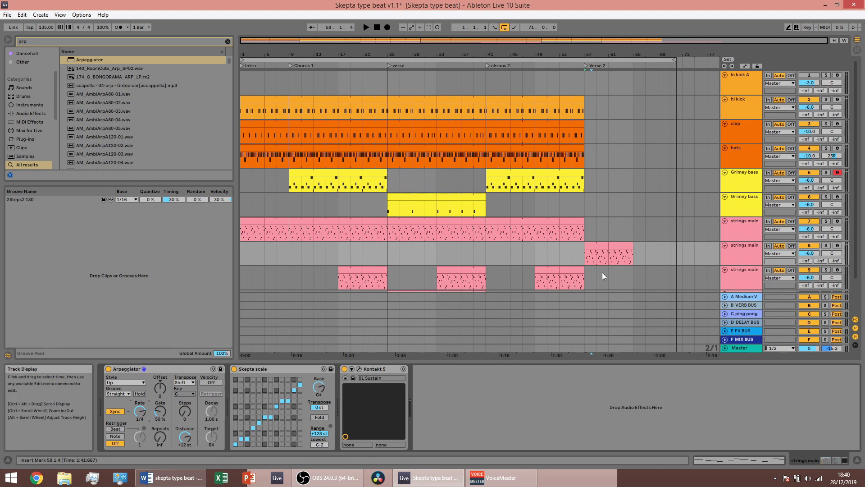
click(593, 244)
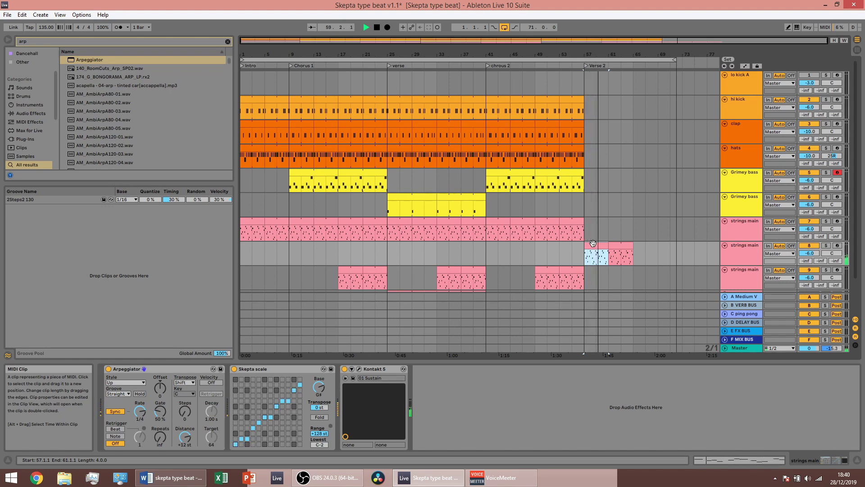
key(space)
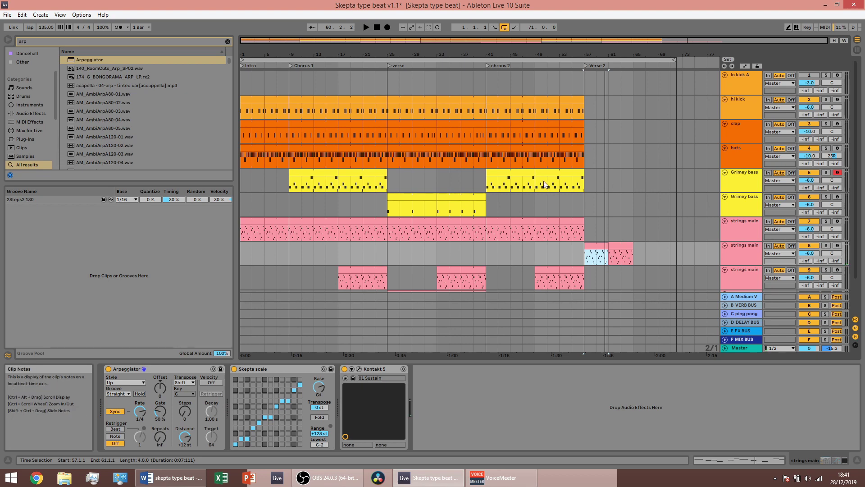
Copy the verse Grimey bass clip from bars 25–32 to bars 57–64 on the first Grimey bass track and start playback
click(529, 173)
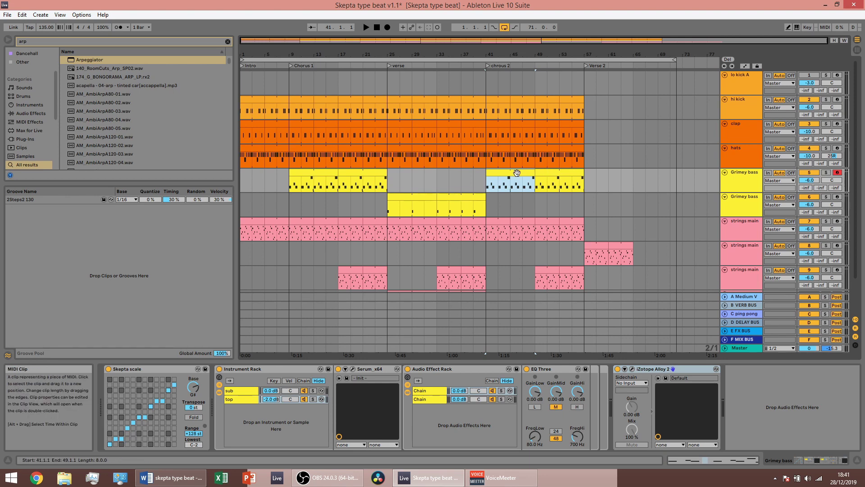
click(407, 201)
click(415, 197)
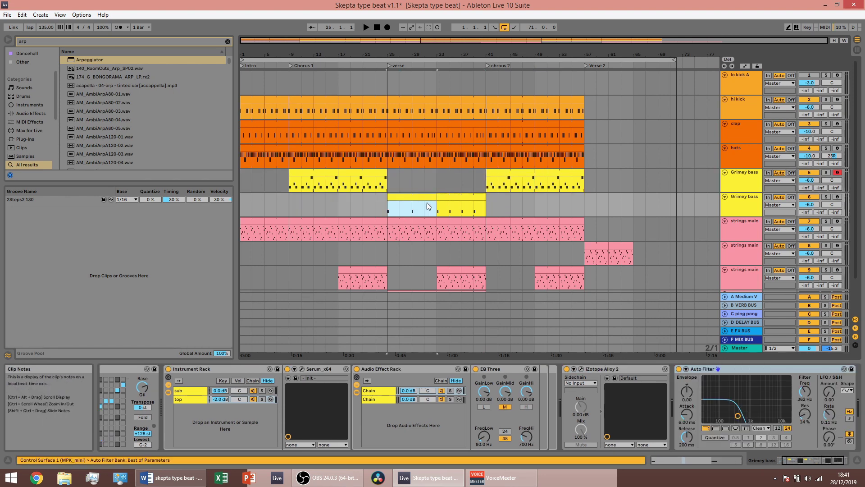
drag(415, 196, 615, 181)
key(space)
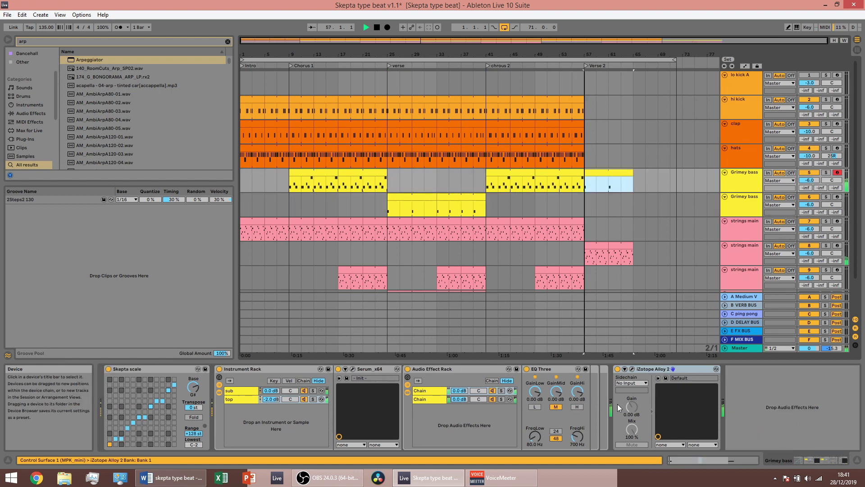
In the Grimey bass clip at bar 57, reactivate the G#2 note at the start of the clip's third bar
double_click(603, 180)
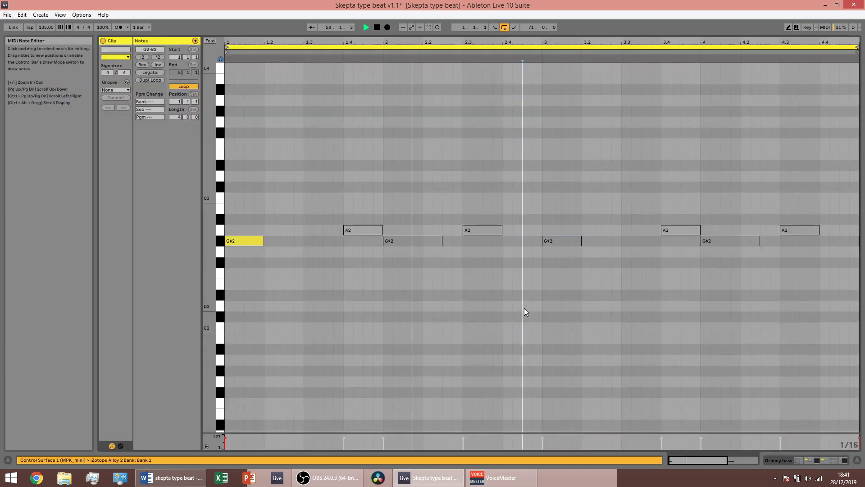
click(561, 240)
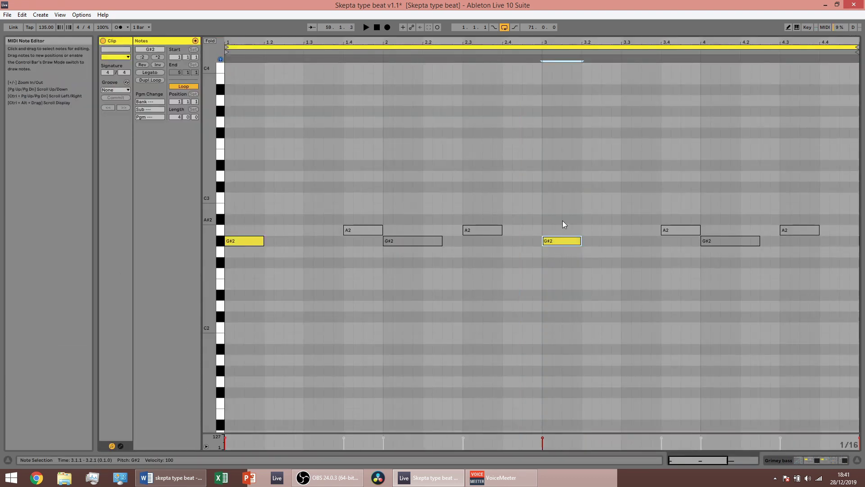
key(space)
key(Tab)
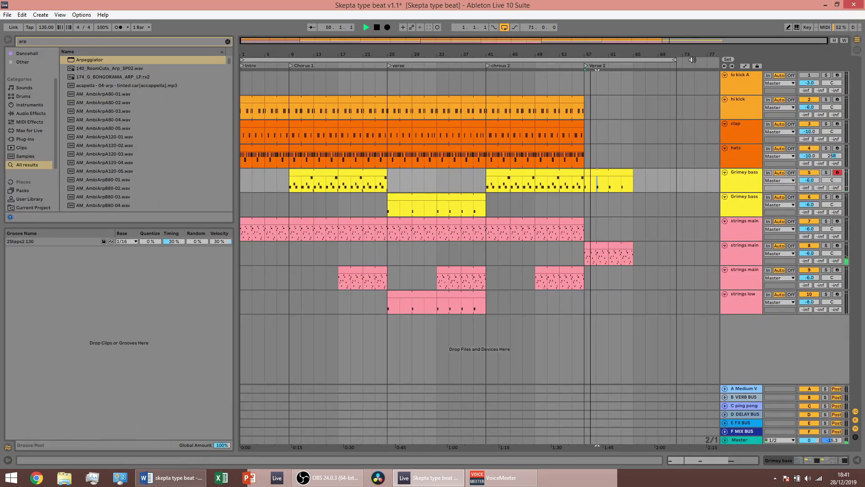
Copy the verse section's clips from bars 25–40 to bar 65 across all tracks and extend the loop to 80 bars
drag(677, 61, 705, 60)
click(622, 176)
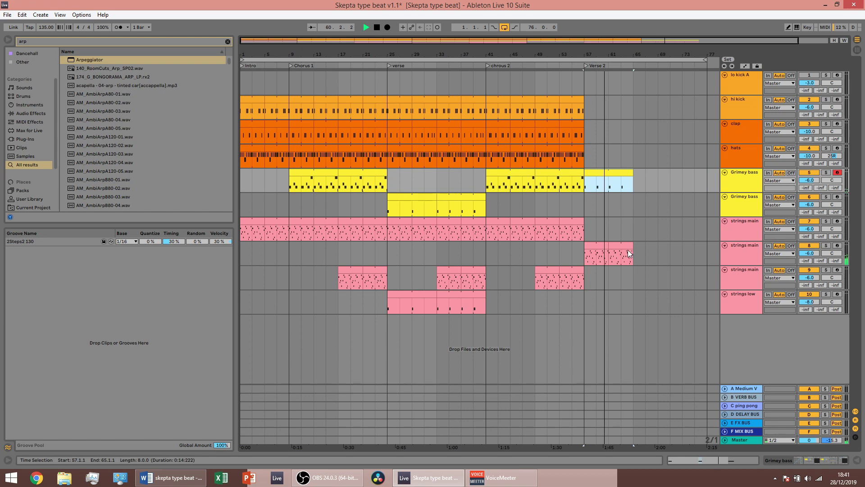
shift+click(628, 250)
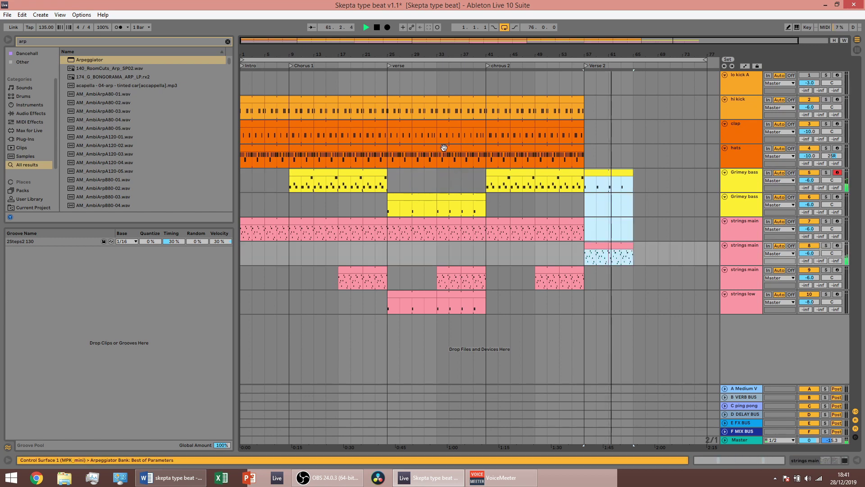
drag(399, 102, 694, 301)
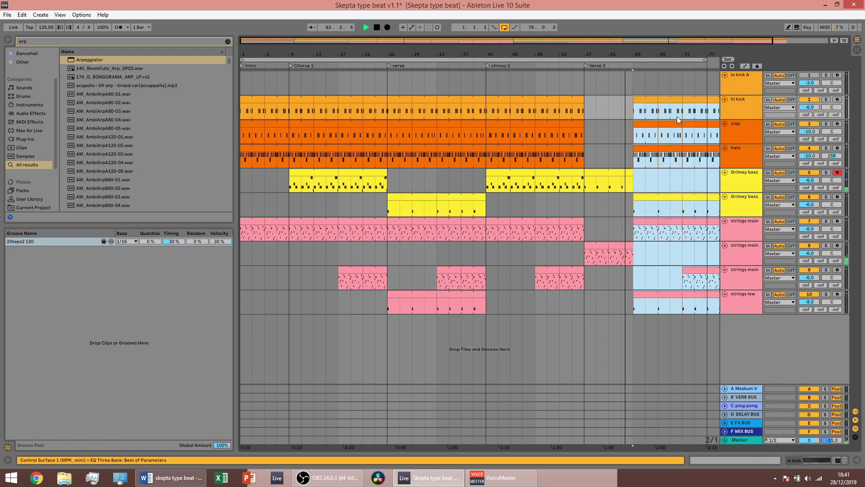
drag(644, 53, 607, 52)
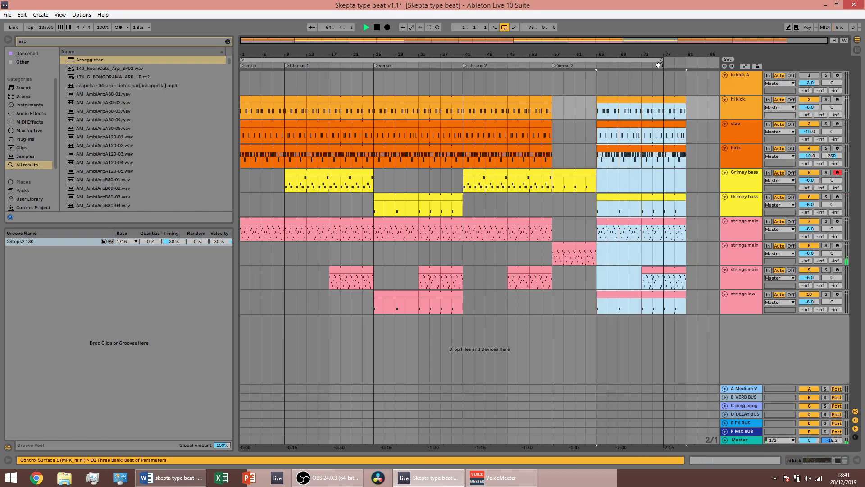
mouse_move(659, 63)
mouse_down()
mouse_move(693, 60)
mouse_move(683, 60)
mouse_up()
Add a locator at bar 65, where the copied verse section starts
click(596, 86)
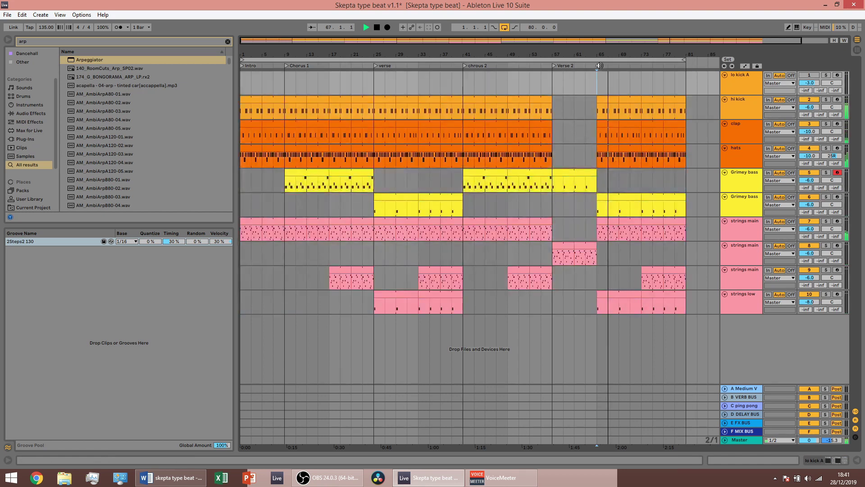
right_click(600, 66)
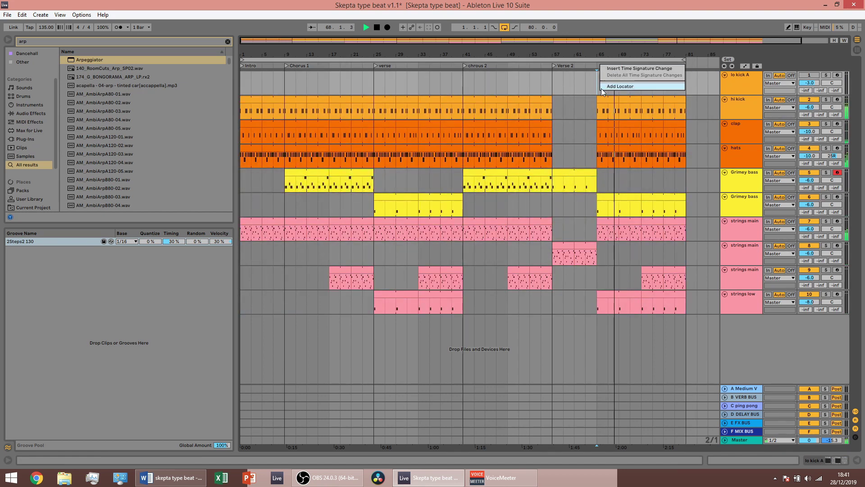
click(609, 87)
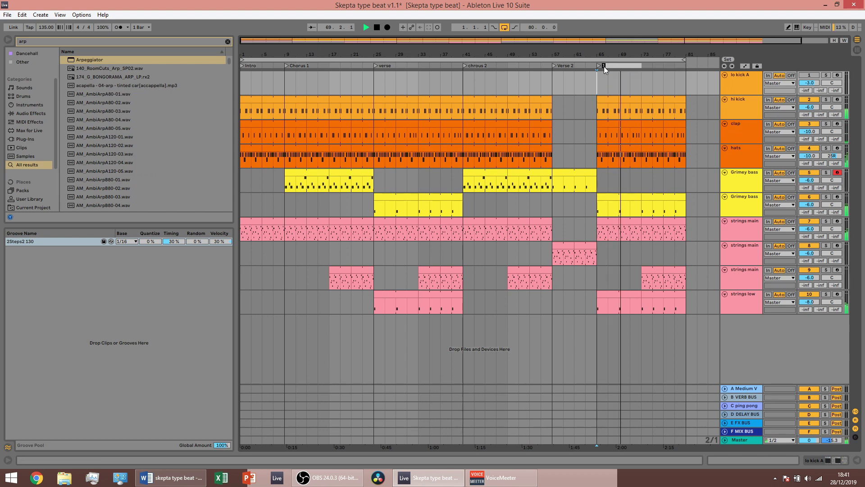
drag(640, 55, 643, 49)
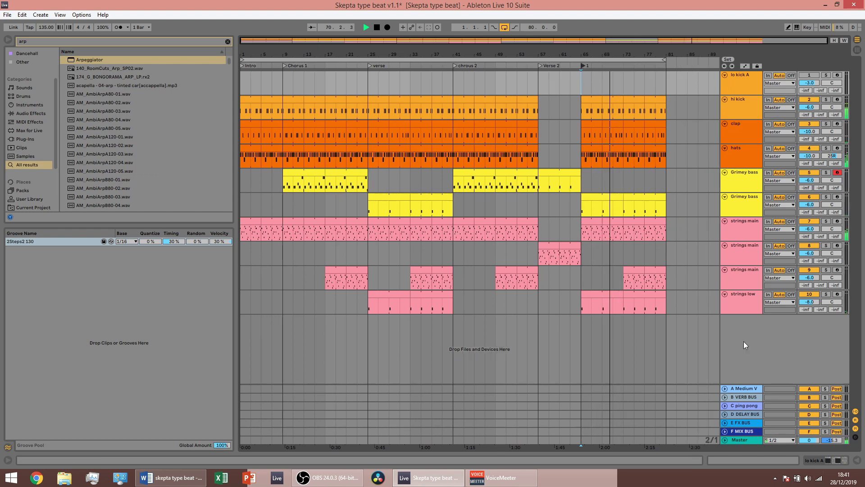
Undo the locator at bar 65 and the copied verse clips, and stop playback
key(ctrl+z)
key(space)
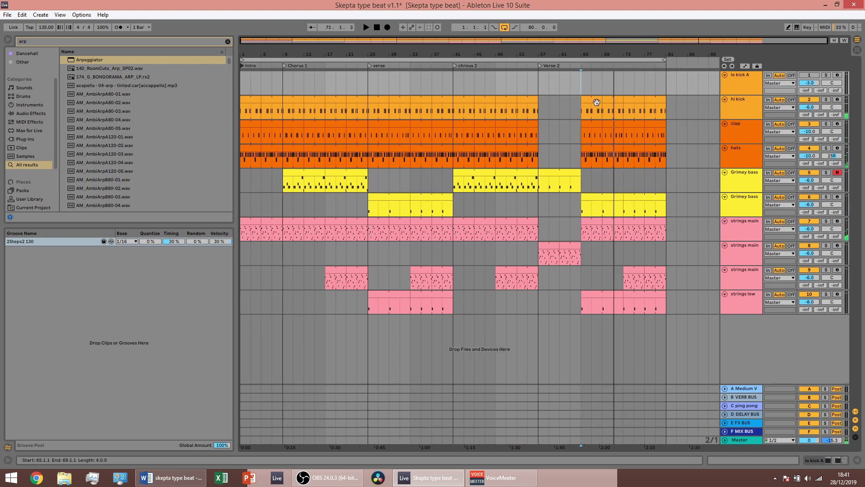
key(ctrl+z)
Copy the second chorus's clips from bars 41–56 to bar 65 and play the arrangement from bar 57
drag(456, 79, 640, 275)
click(255, 99)
key(space)
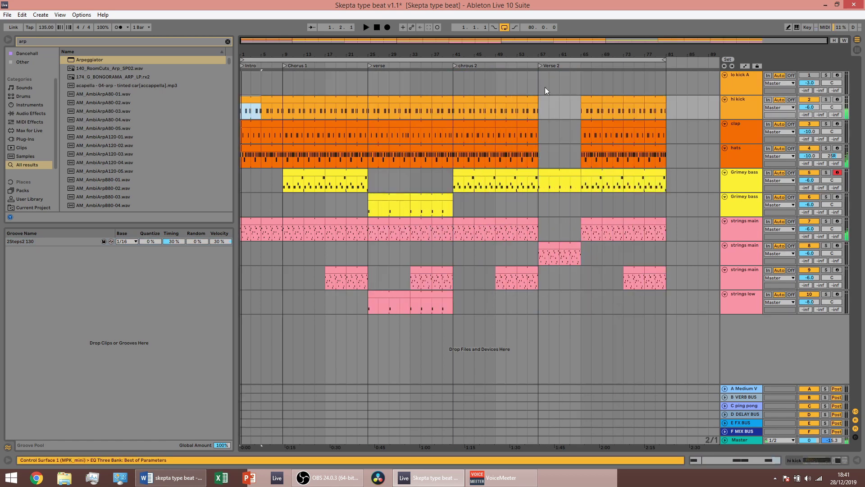
click(544, 90)
key(space)
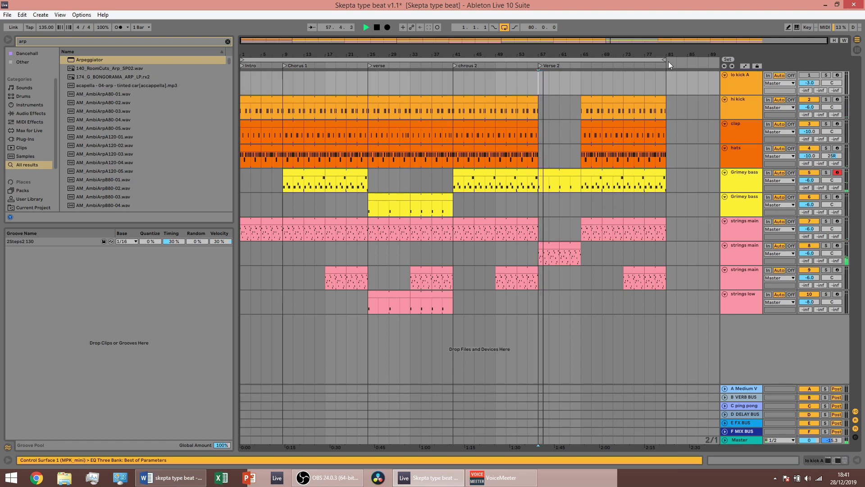
Extend the loop to 90 bars and copy the intro's drum and strings clips from bars 1–8 to bars 81–88
drag(664, 59, 694, 67)
drag(649, 55, 639, 31)
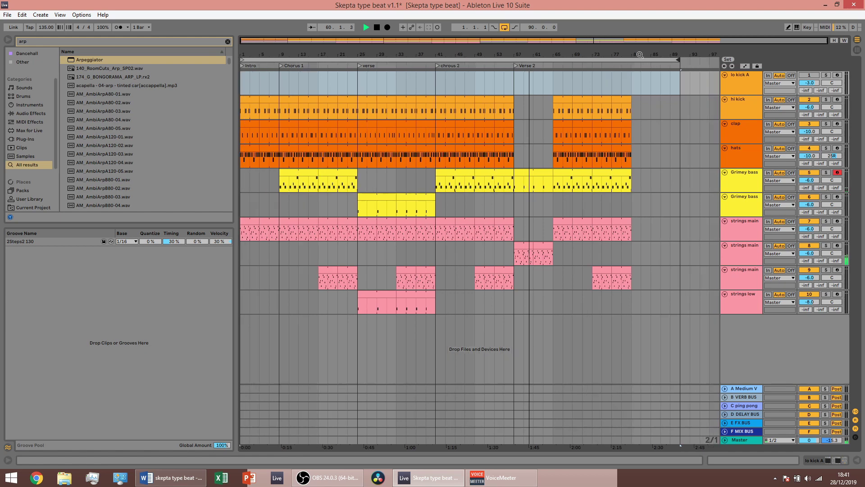
click(262, 99)
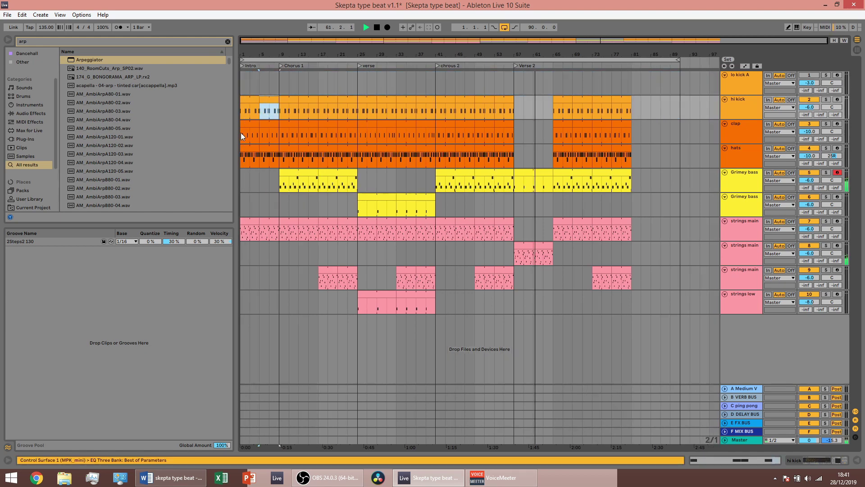
click(246, 100)
shift+click(274, 220)
drag(273, 221, 670, 228)
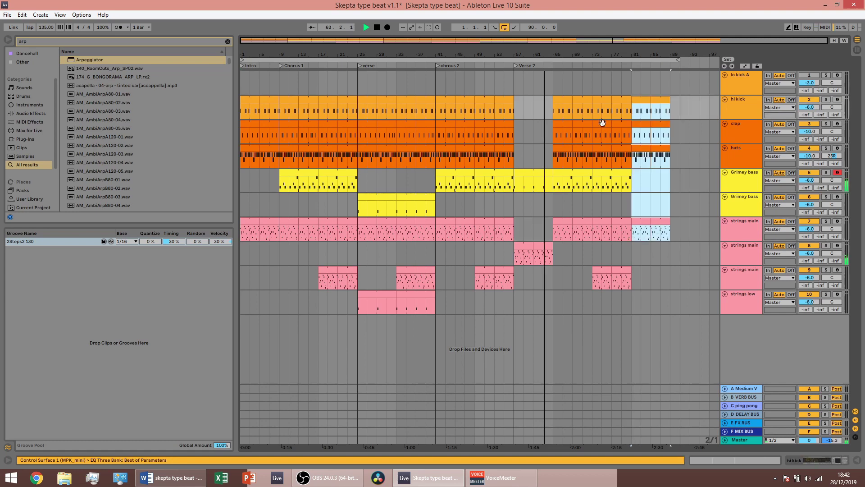
Stop playback and add locators at bars 65 and 81
key(space)
right_click(555, 69)
click(563, 88)
mouse_move(555, 65)
mouse_down()
mouse_move(570, 64)
mouse_move(559, 64)
mouse_up()
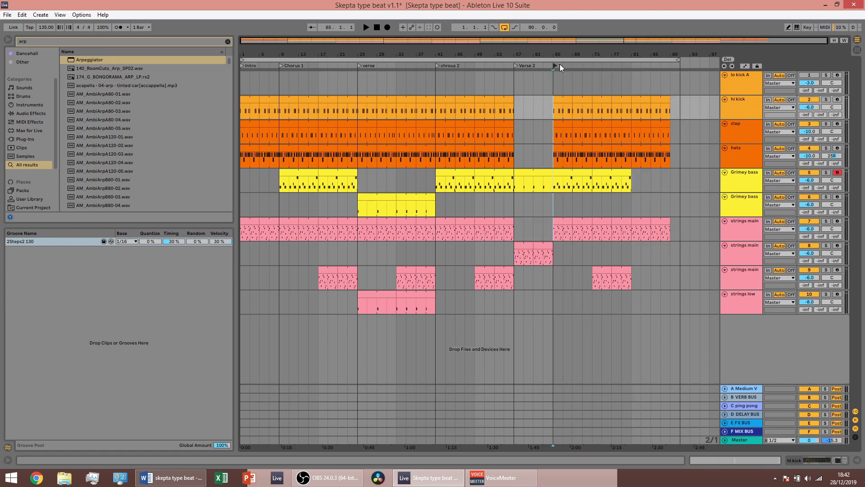
right_click(631, 65)
click(640, 88)
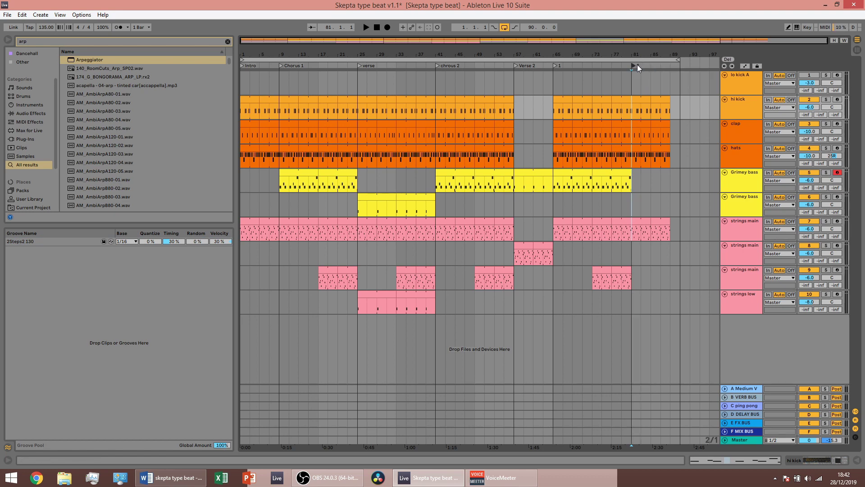
Rename the locator at bar 65 as "chorus 3" and the Verse 2 locator at bar 57 as "bridge"
click(557, 65)
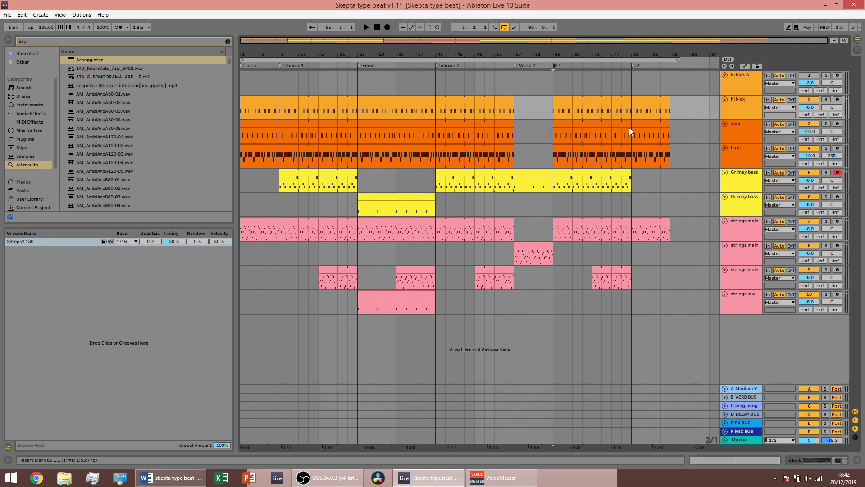
key(ctrl+r)
text(chorus 3)
key(Return)
right_click(517, 67)
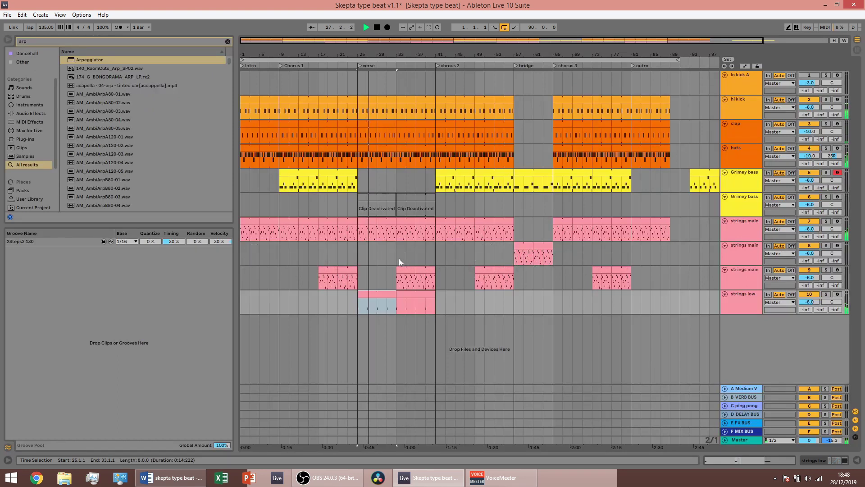
Play the first chorus from bar 9 and review the notes of its first Grimey bass clip
click(292, 174)
key(space)
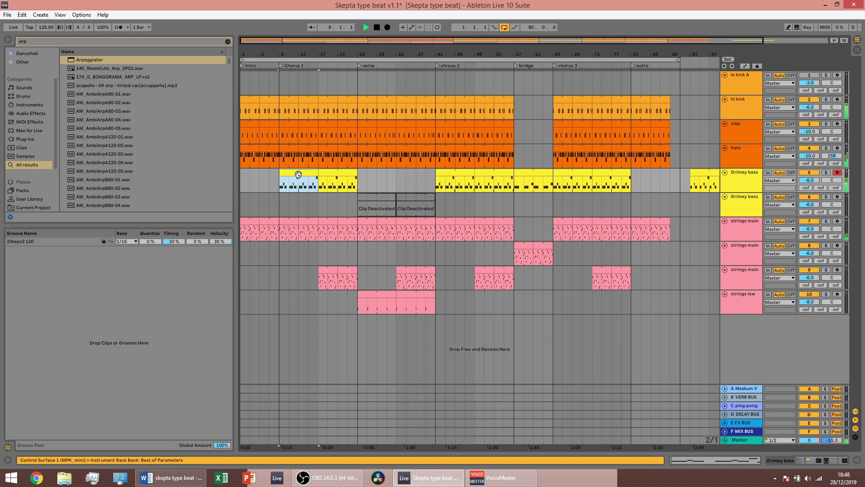
double_click(299, 174)
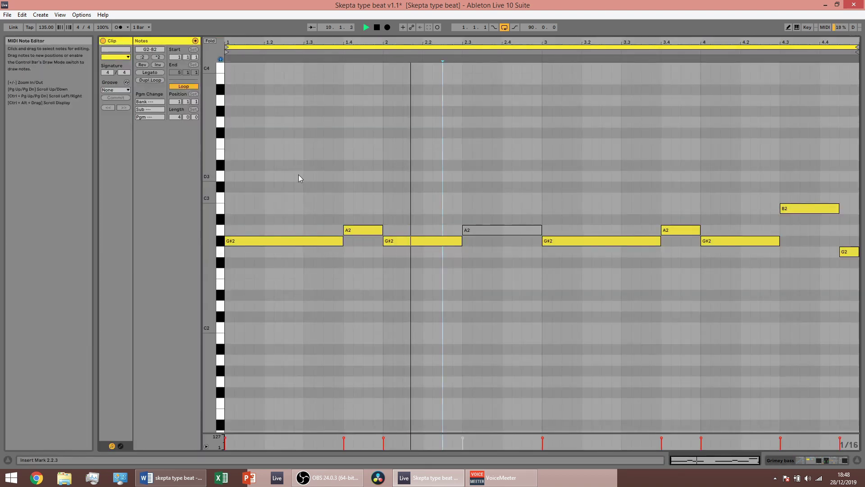
key(Escape)
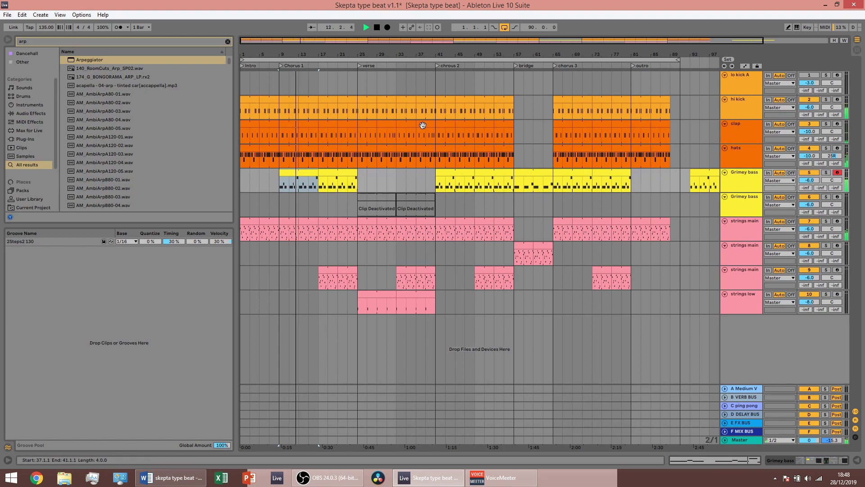
In the verse clap clip at bar 29, move the C3 note from 4.1.3 to 4.4.3
double_click(383, 128)
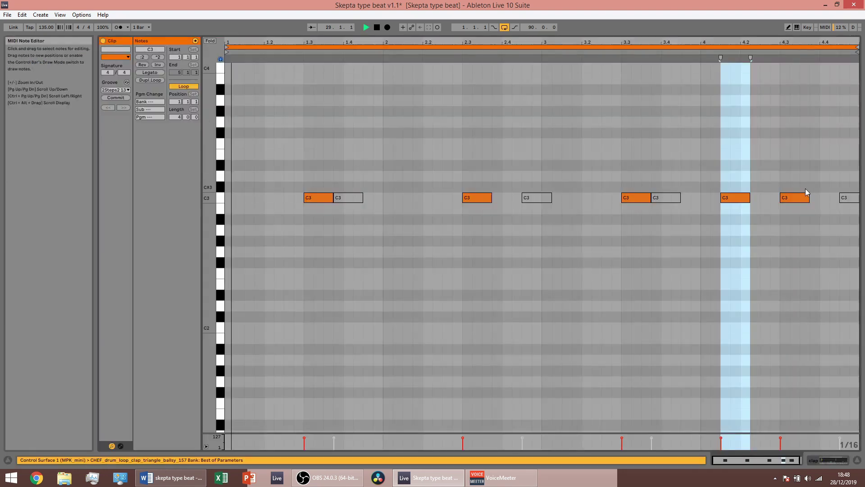
drag(742, 200, 847, 200)
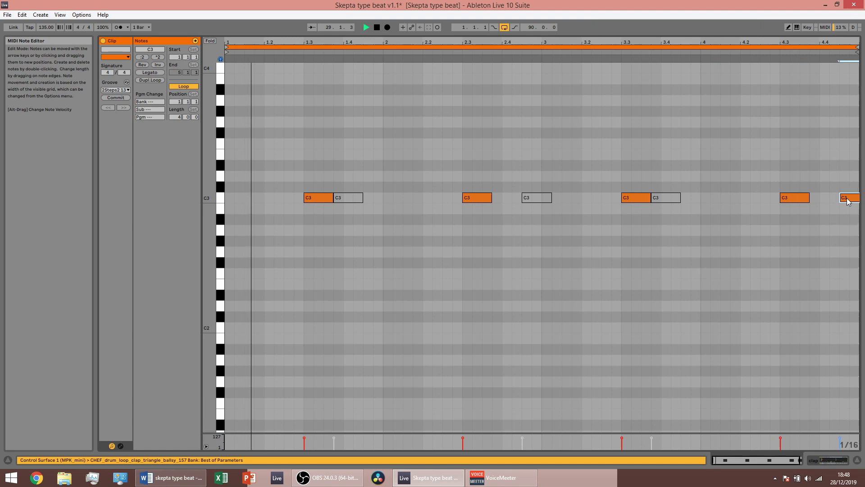
Copy the edited verse clap clip from bar 29 to bar 37
key(ctrl+alt+l)
click(388, 124)
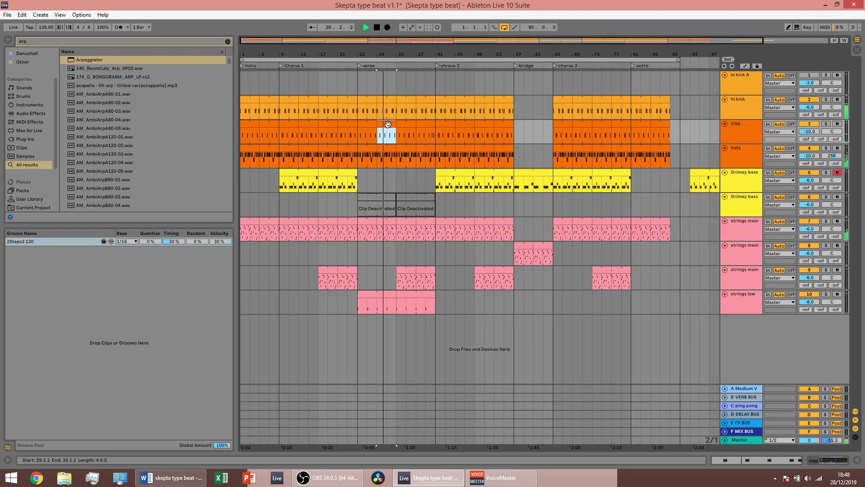
drag(388, 125, 426, 127)
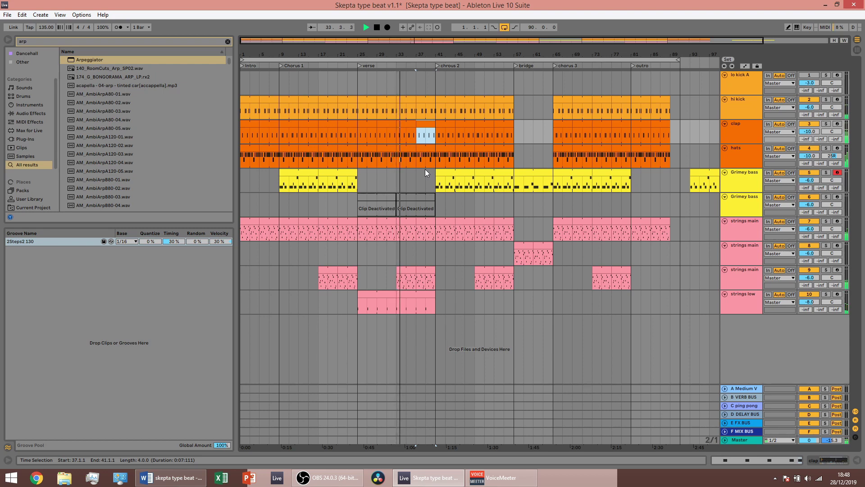
In the intro hi kick clip at bar 1, duplicate the C3 note at 2.1.4 to 2.2.3
click(252, 101)
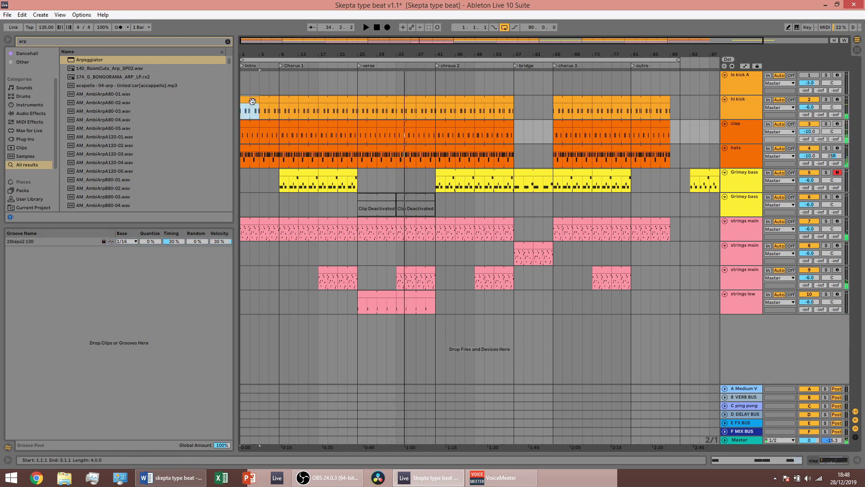
double_click(253, 101)
click(633, 195)
key(ctrl+d)
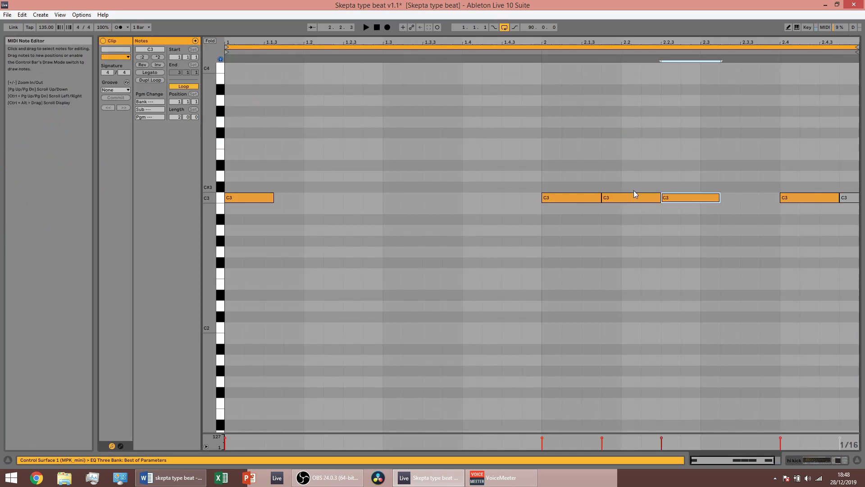
click(656, 245)
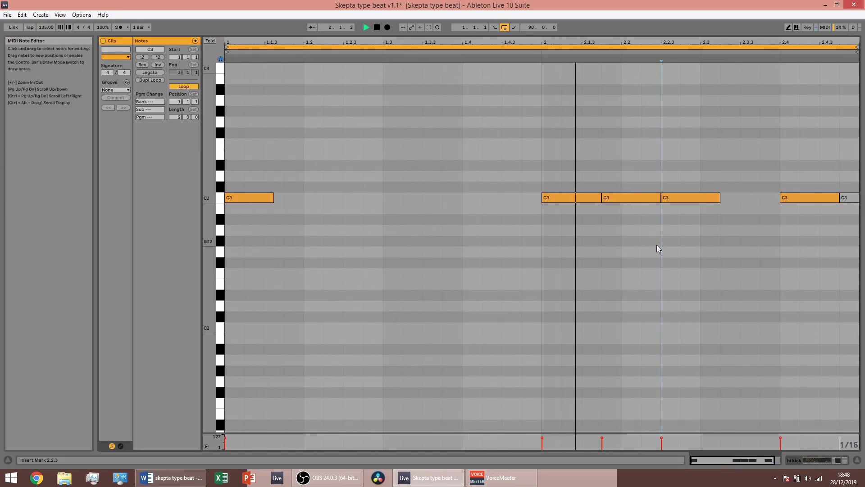
key(ctrl+alt+l)
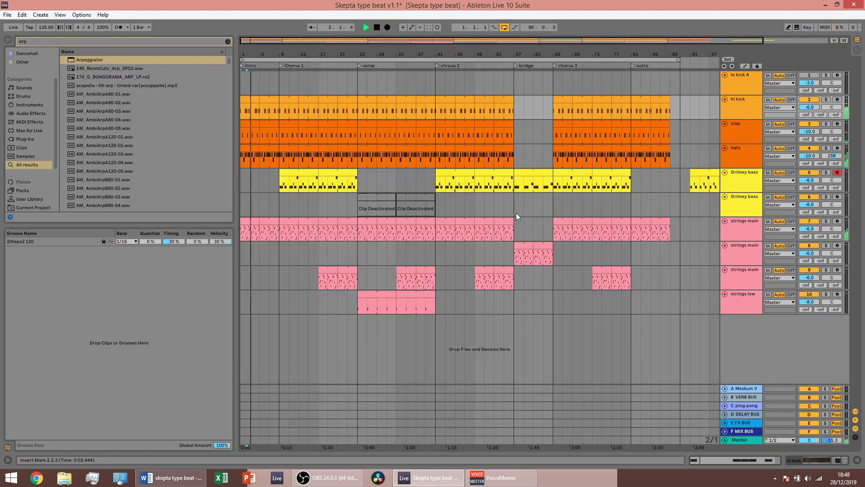
Duplicate the edited intro hi kick clip to bar 5 and copy both intro clips to the verse at bar 25
click(269, 108)
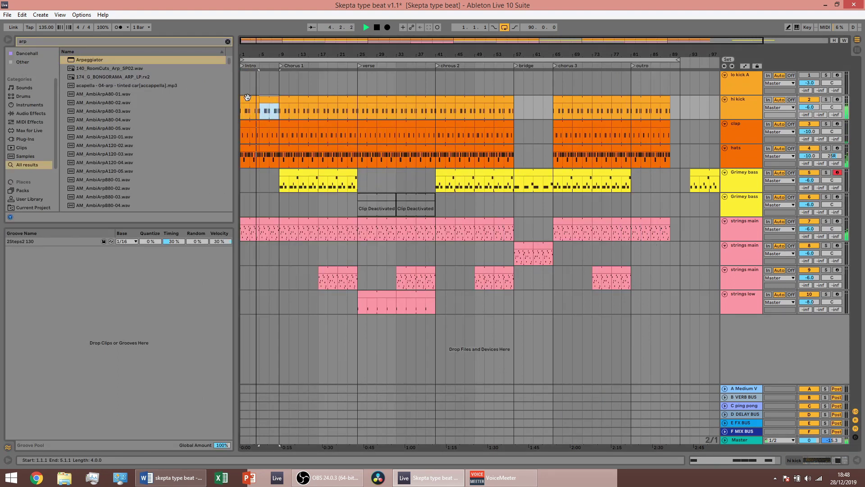
click(247, 98)
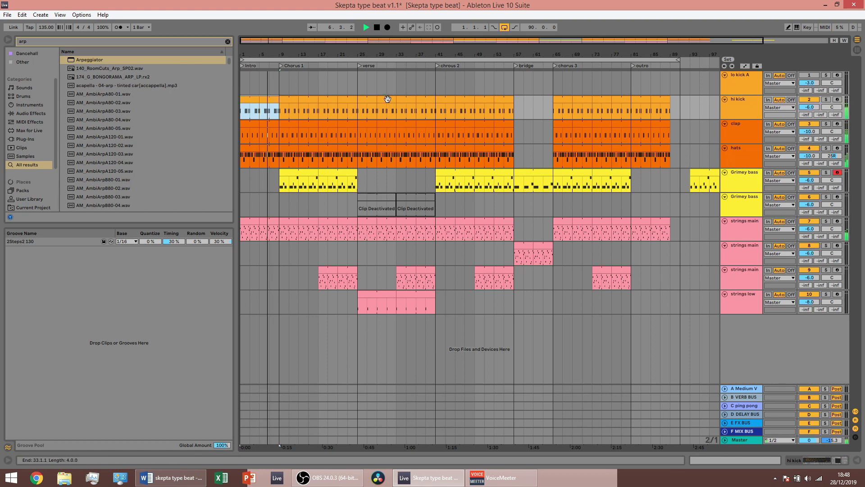
drag(358, 108, 396, 108)
key(space)
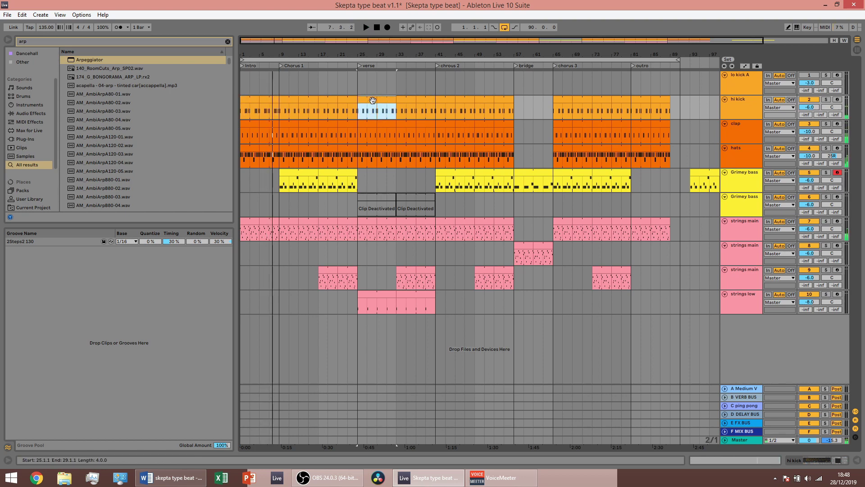
Copy the intro hi kick clip to bar 9 and duplicate it through the first chorus up to bar 25
mouse_move(249, 98)
mouse_down()
mouse_move(370, 99)
mouse_move(250, 99)
mouse_up()
key(space)
click(289, 99)
key(ctrl+d)
key(ctrl+d)
key(ctrl+d)
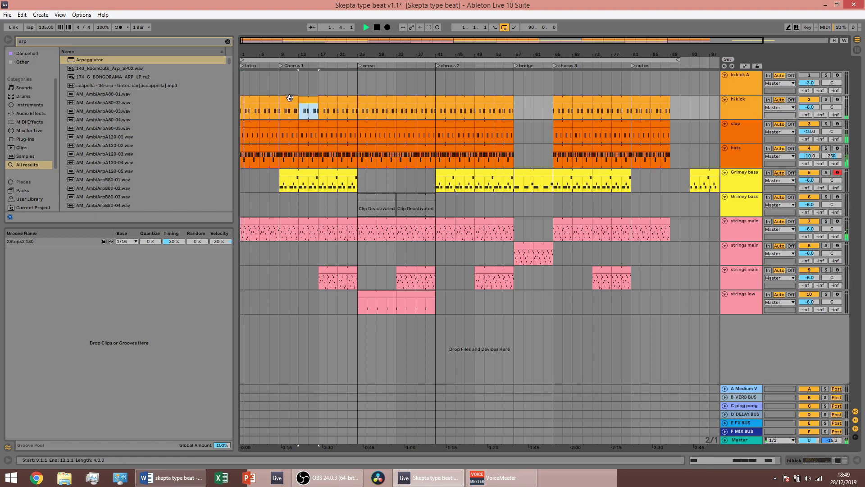
Copy the first chorus's hi kick clips to the second chorus at bar 41 and the third chorus at bar 65
shift+click(290, 98)
drag(290, 98, 446, 101)
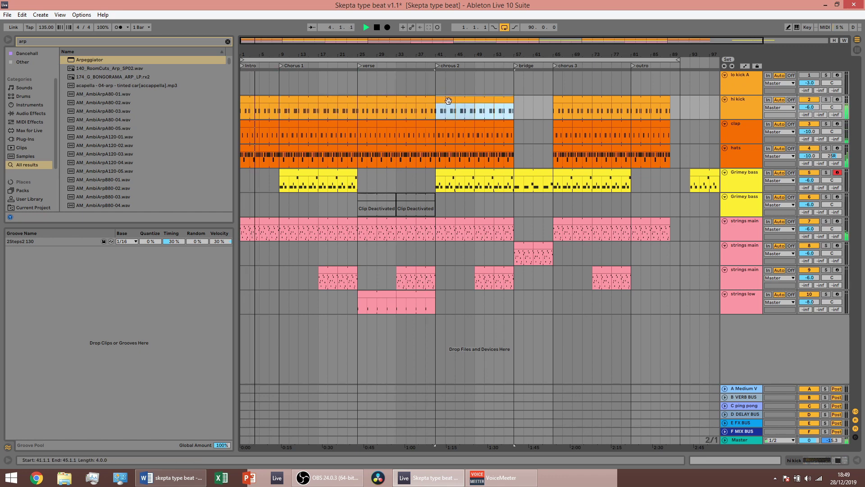
drag(497, 113, 564, 112)
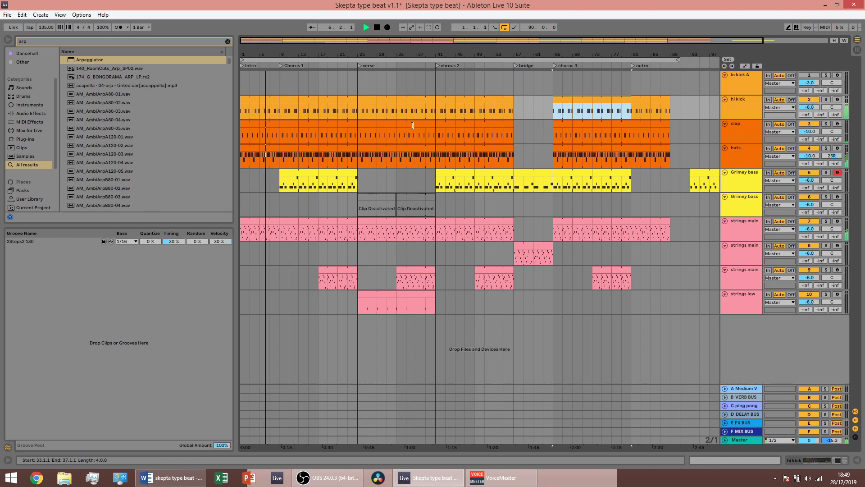
Copy the edited verse clap clip from bar 29 to the intro at bar 5
click(392, 126)
click(275, 128)
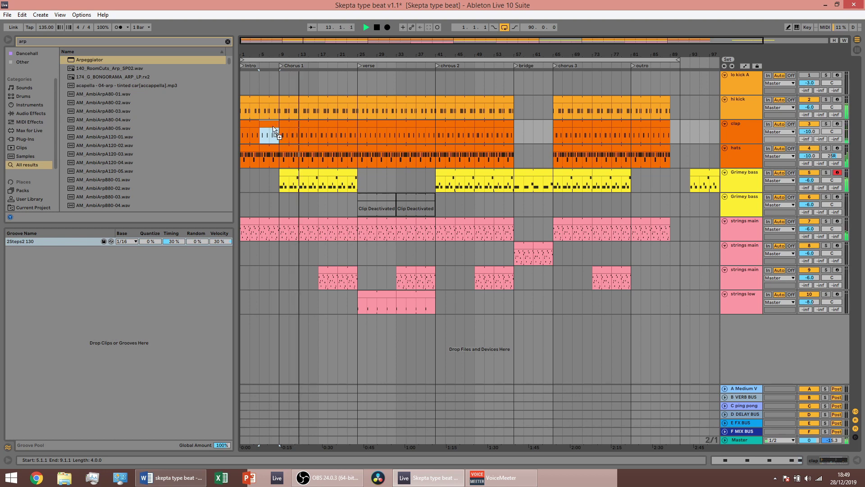
Try copying the intro clap clip from bar 5 to bar 53, undo it, and select the clap clip at bar 9
drag(273, 126, 508, 130)
key(ctrl+z)
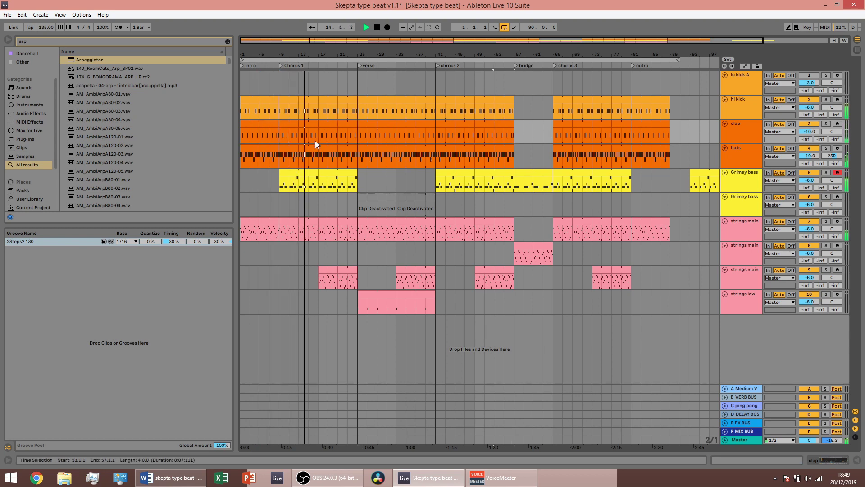
key(ctrl+z)
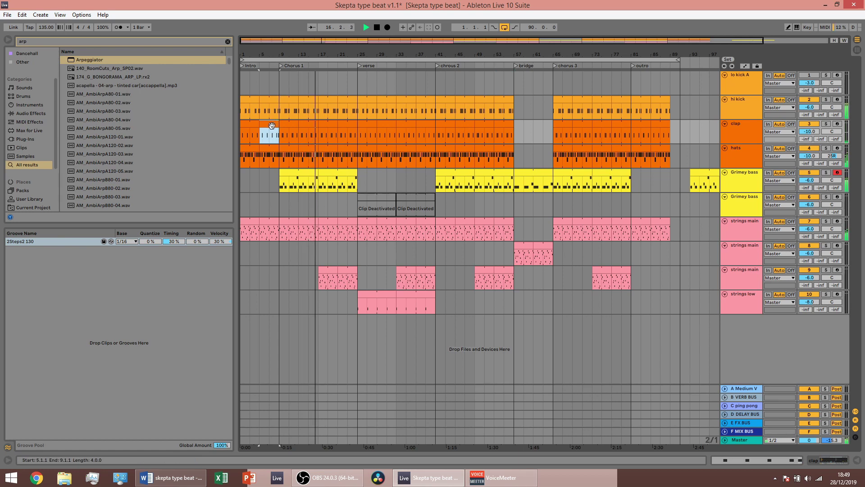
click(289, 124)
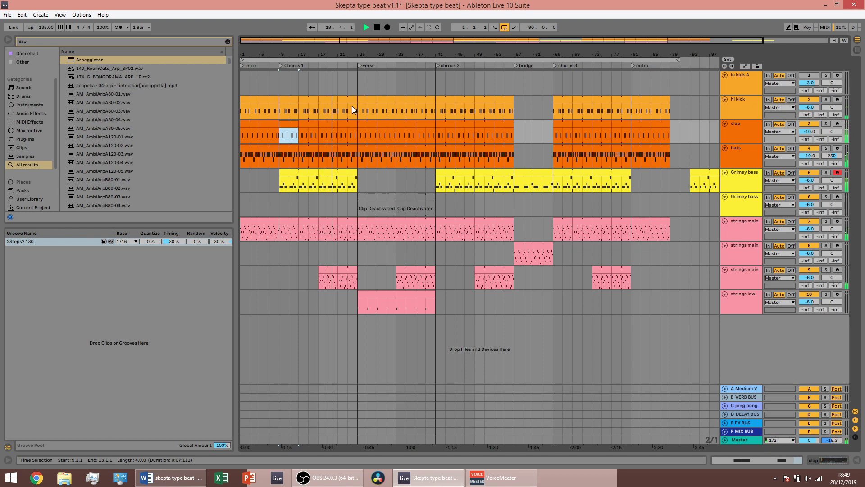
Open the hi kick clip at bar 9, select its C3 note at 2.4 and return to the arrangement
click(289, 100)
double_click(289, 100)
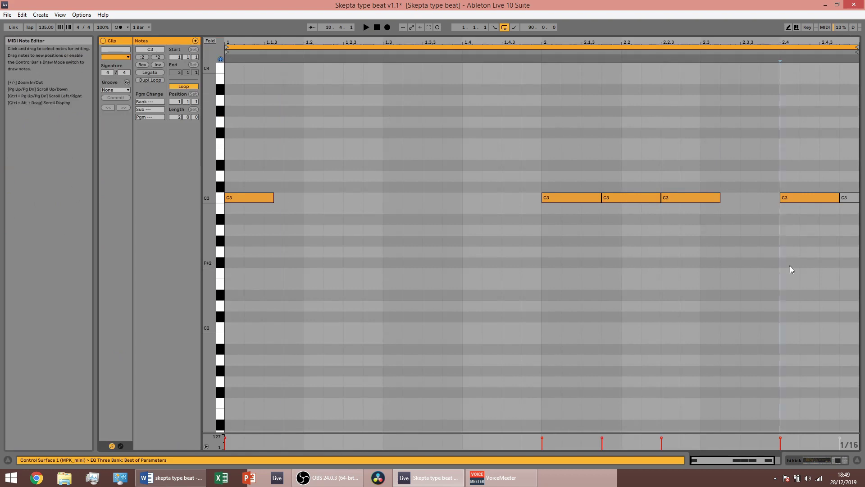
click(791, 198)
key(ctrl+alt+l)
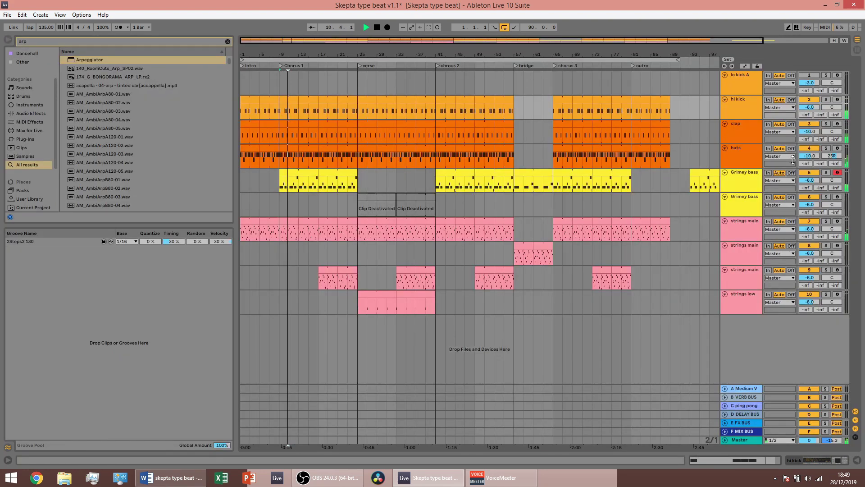
Duplicate the hi kick clip at bar 9 three times to fill the first chorus up to bar 25
click(284, 111)
click(285, 99)
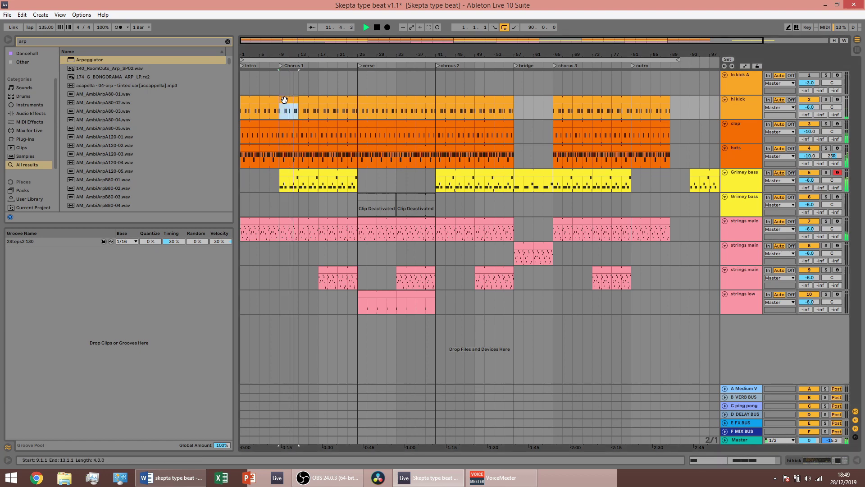
key(ctrl+d)
key(ctrl+d)
key(ctrl+d)
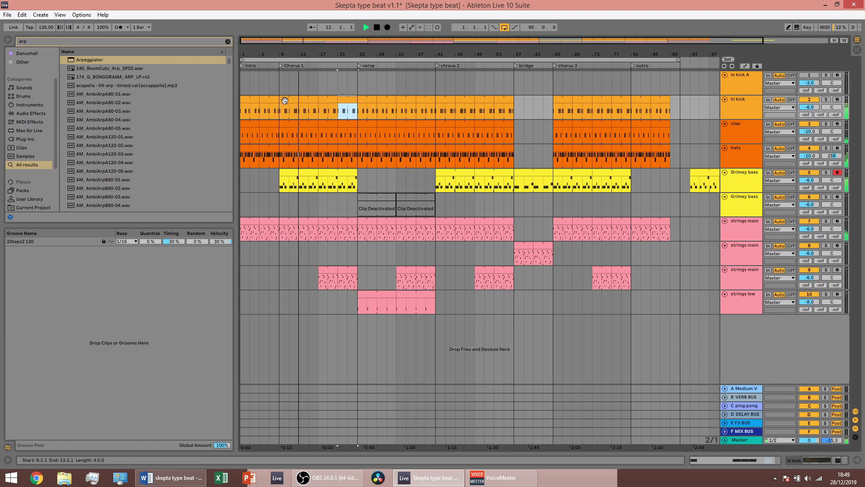
Replace the hi kick clips in choruses 2 and 3 with copies of the four updated first-chorus clips
shift+click(285, 99)
key(ctrl+d)
key(ctrl+d)
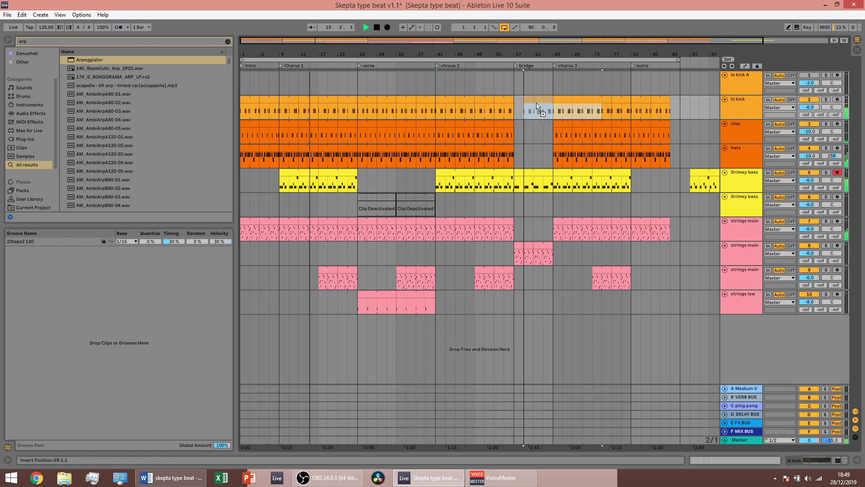
click(555, 104)
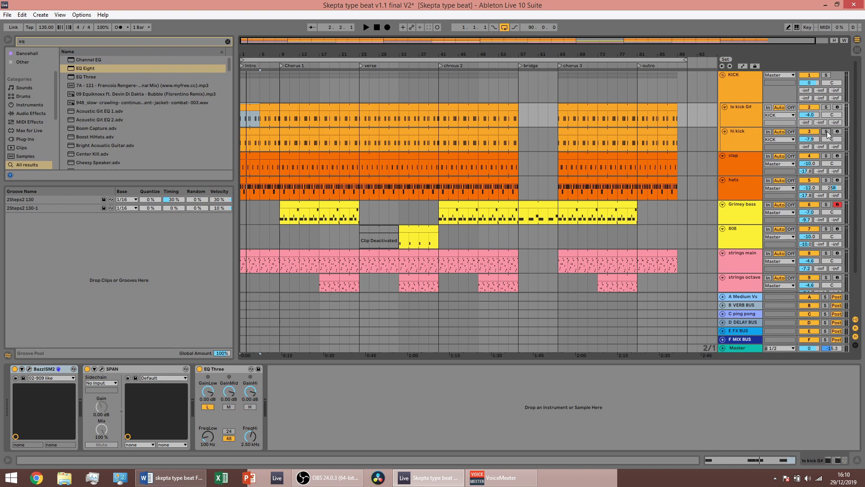
Listen to the hi kick track soloed, followed by the lo kick G# track soloed
click(827, 131)
key(space)
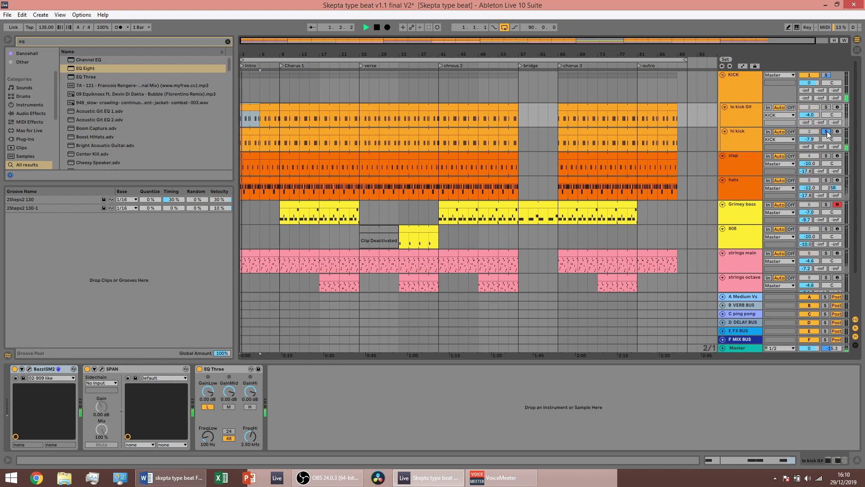
key(space)
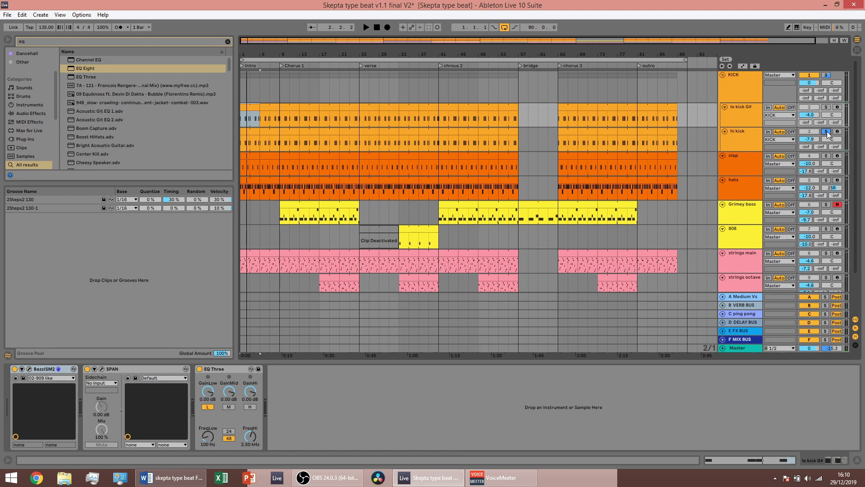
click(826, 107)
key(space)
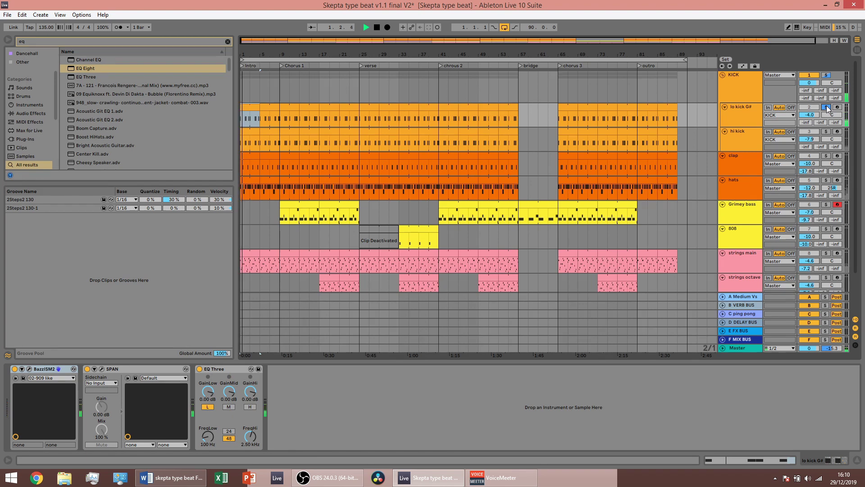
key(space)
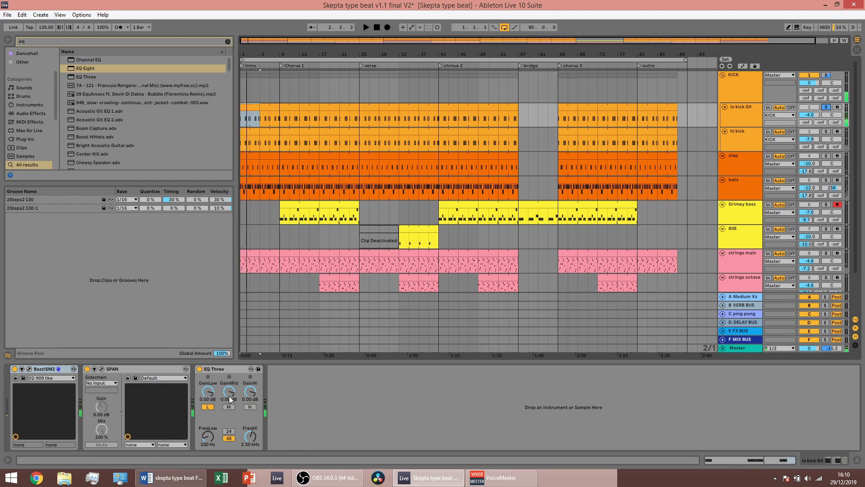
Show the hi kick track's devices and listen to both kicks with the KICK group soloed
click(740, 145)
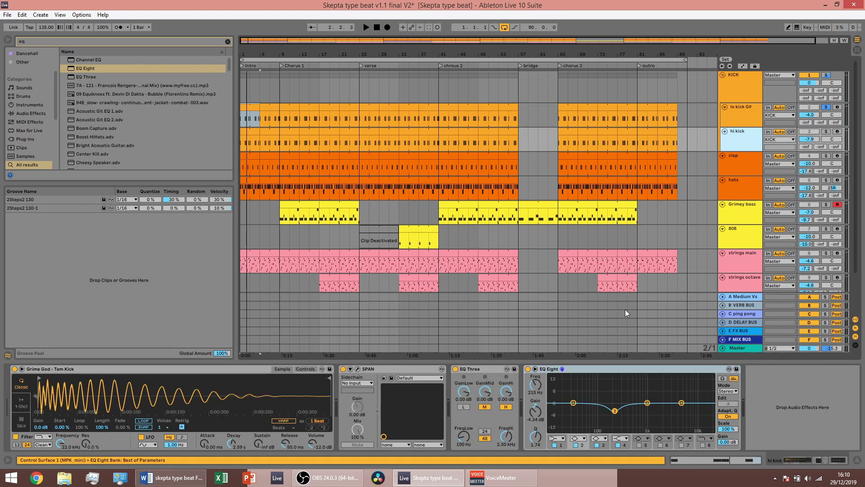
click(826, 75)
key(space)
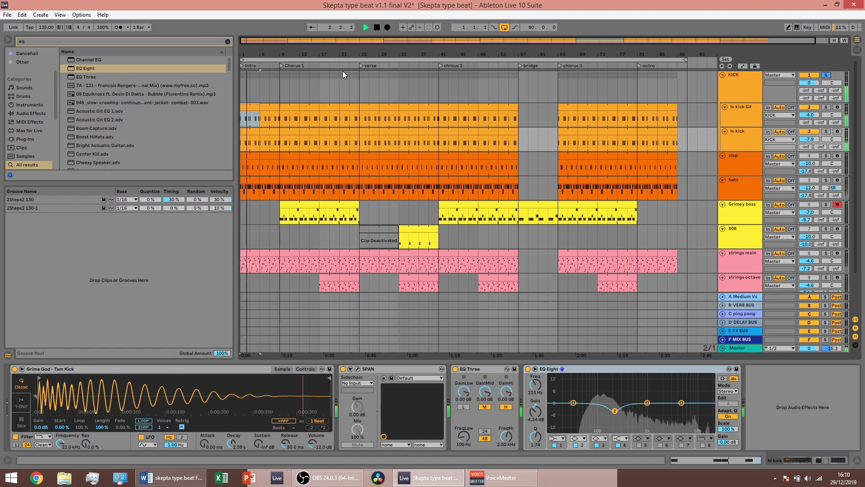
key(space)
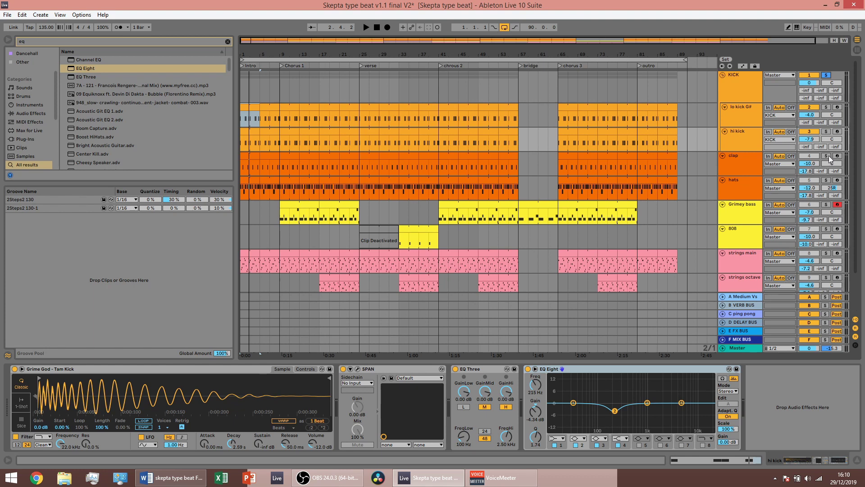
Solo the clap track and show its device chain
key(space)
click(827, 156)
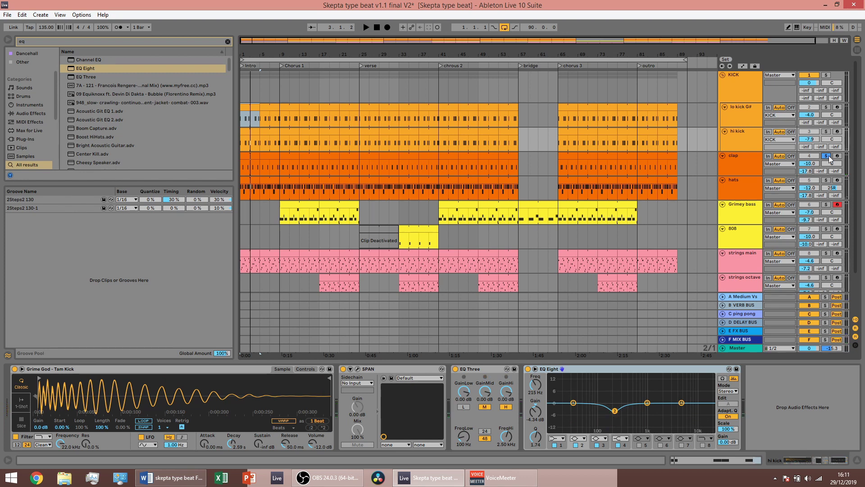
click(755, 158)
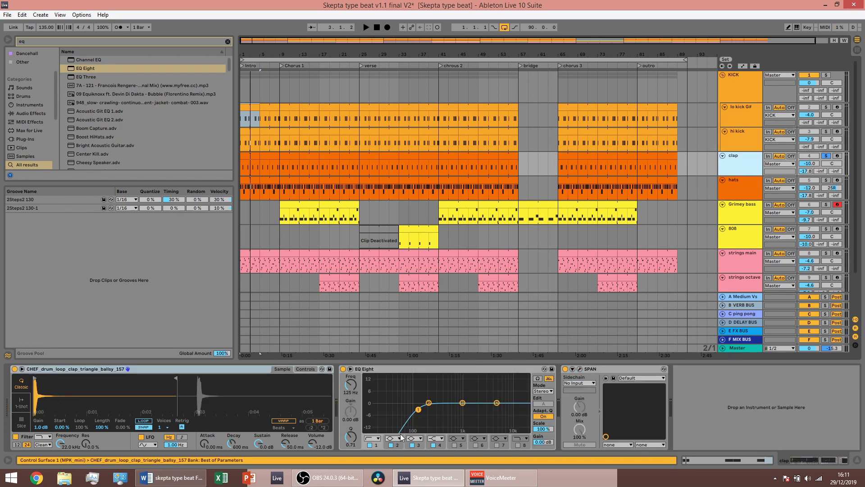
Examine the soloed clap's high frequencies in its SPAN analyser with spectrum Hold enabled, and close the analyser window
click(580, 368)
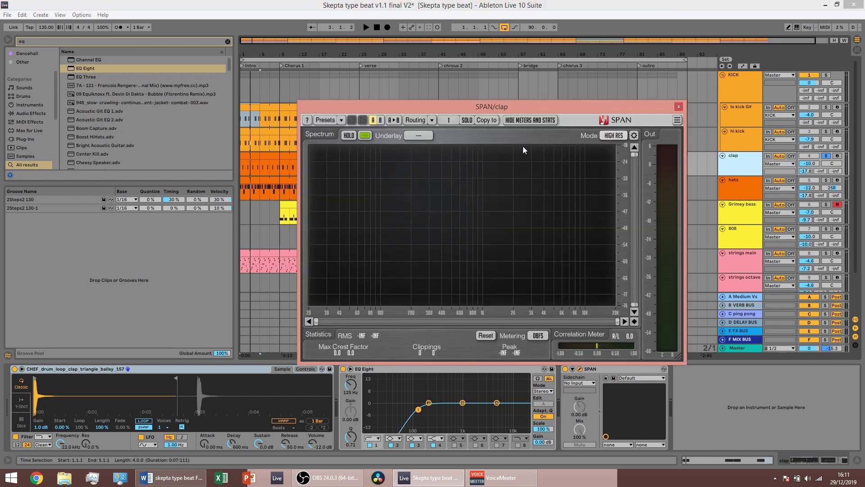
click(349, 135)
key(space)
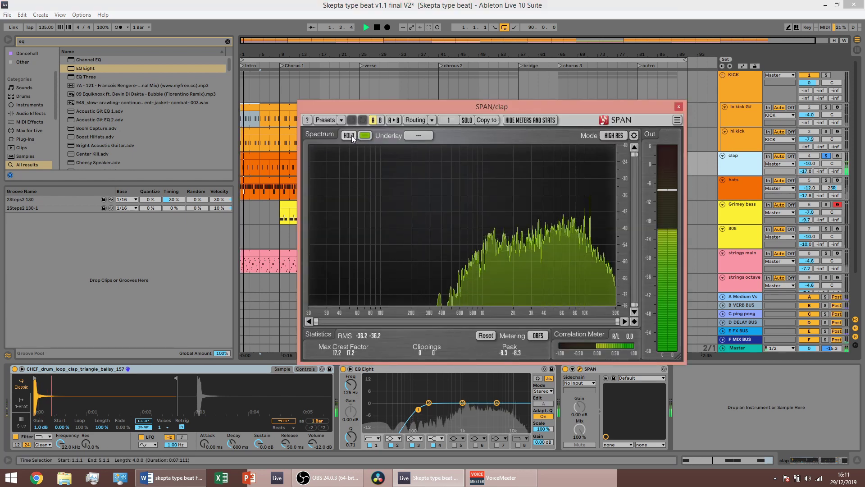
drag(317, 321, 571, 321)
key(space)
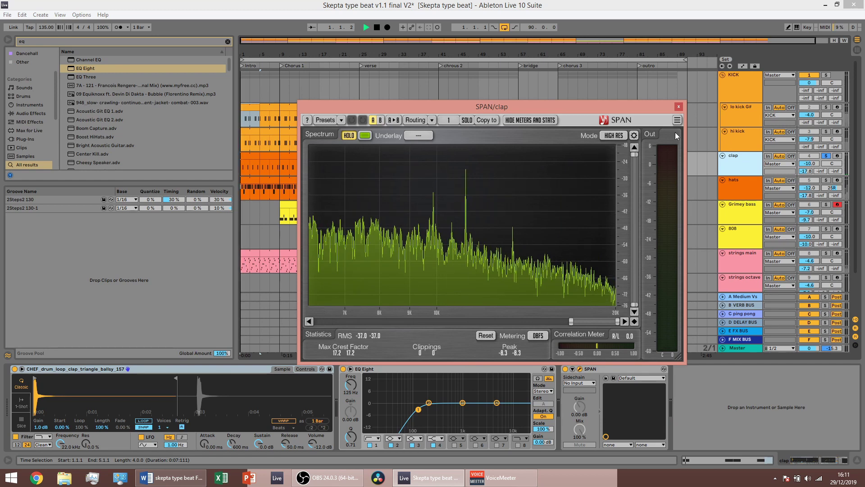
click(679, 105)
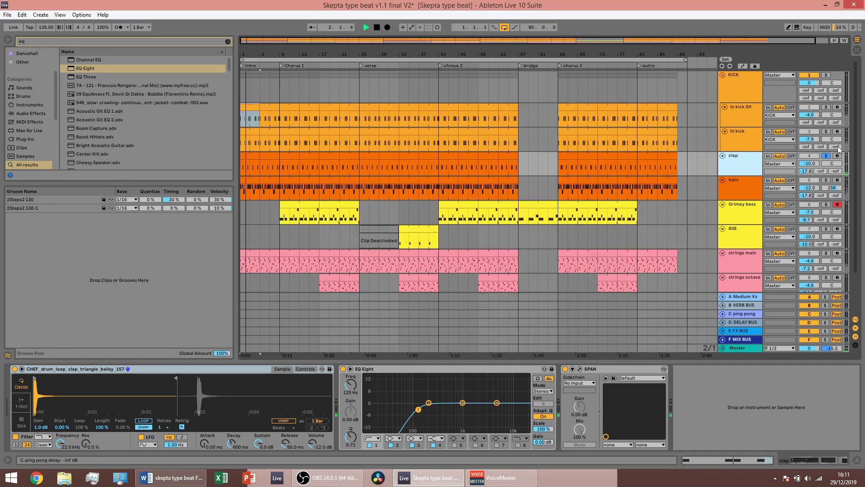
Stop playback and unsolo the clap, and listen to the hats track soloed with its device chain shown
key(space)
click(826, 156)
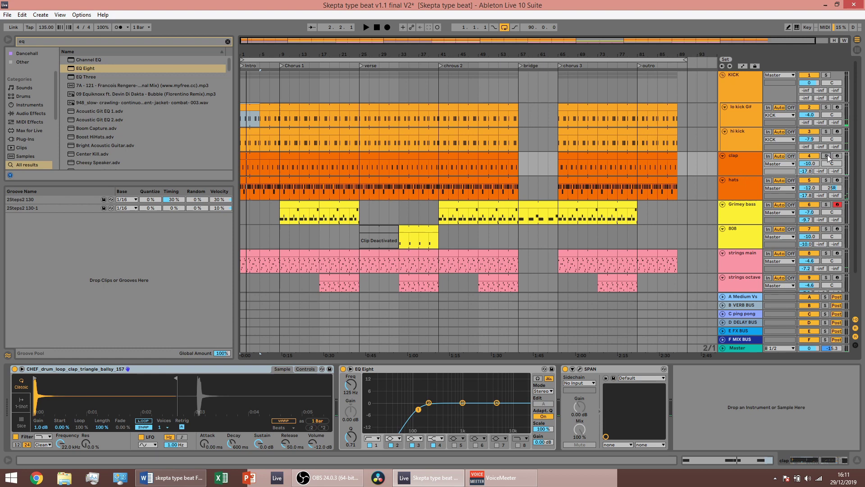
click(742, 193)
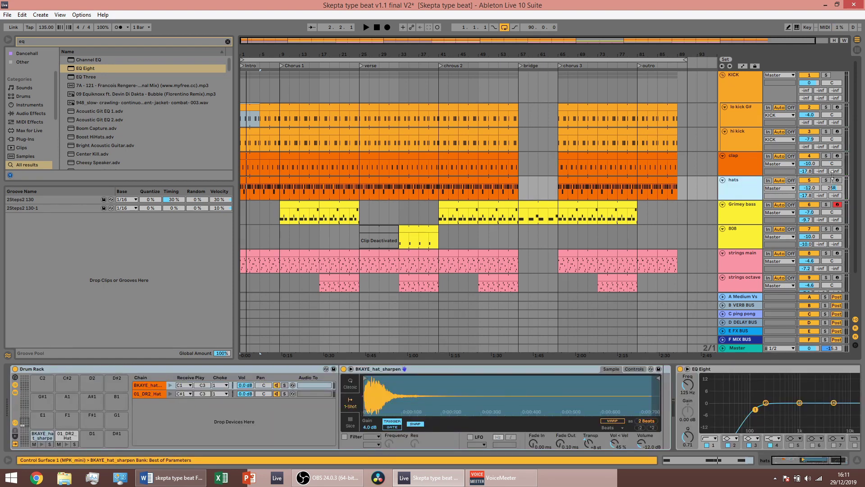
click(826, 180)
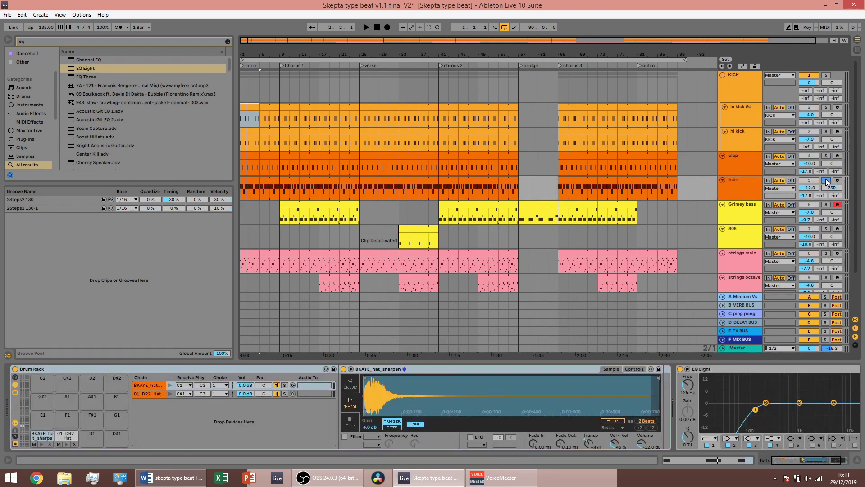
key(space)
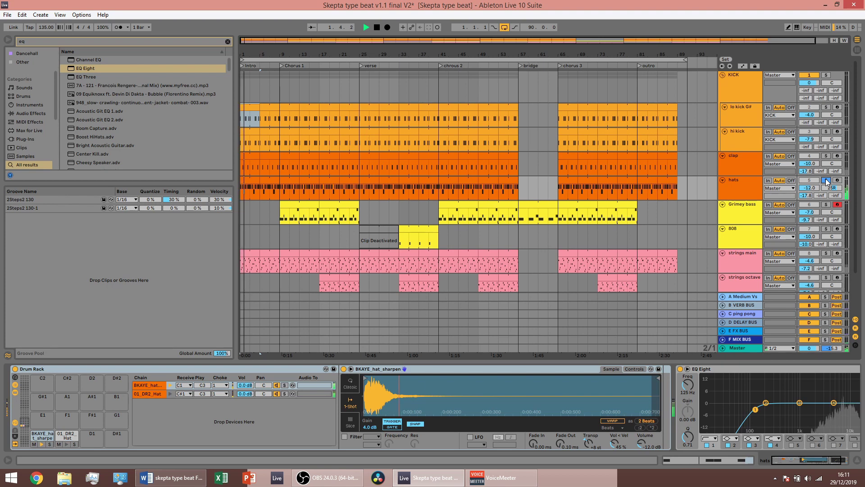
key(space)
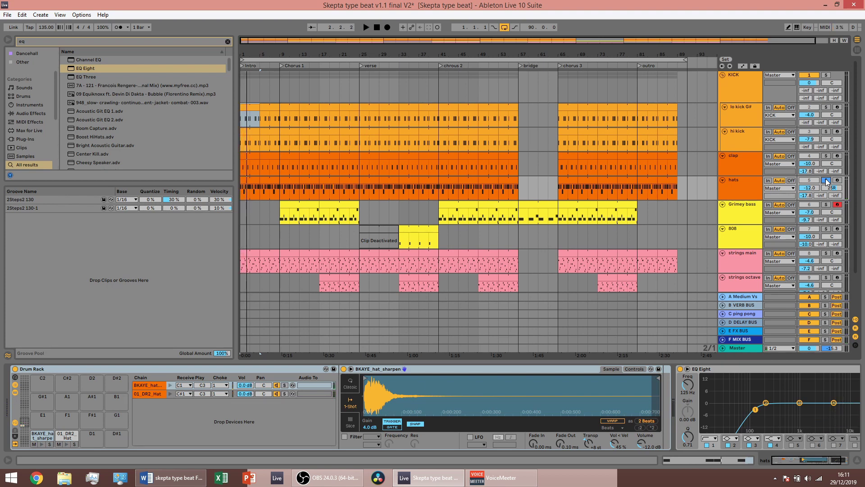
Listen to the full mix from the 808 clip in the verse, and play the verse again from bar 29
click(407, 238)
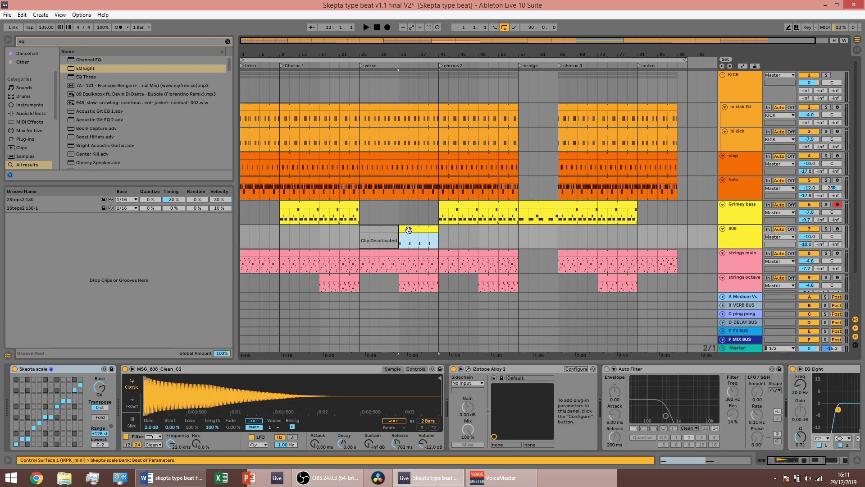
key(space)
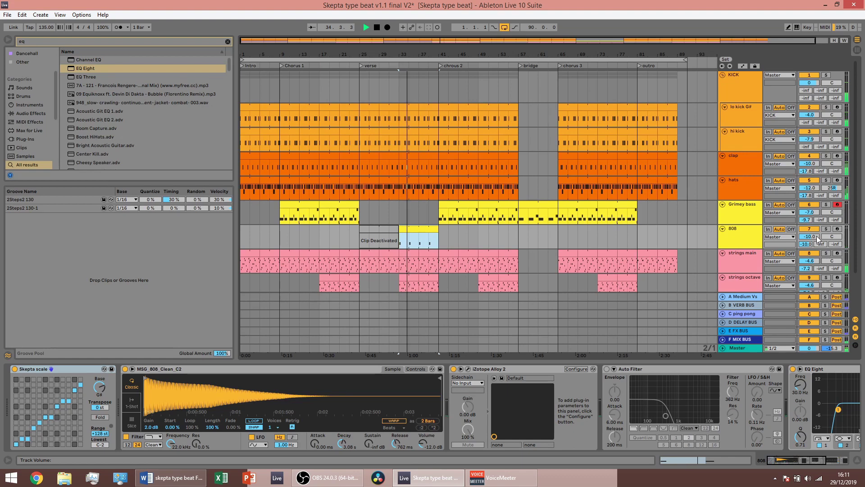
key(space)
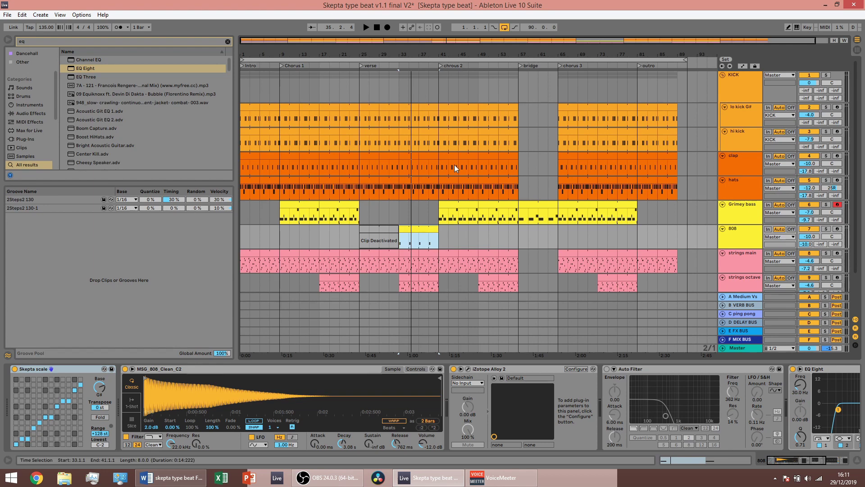
click(366, 212)
key(space)
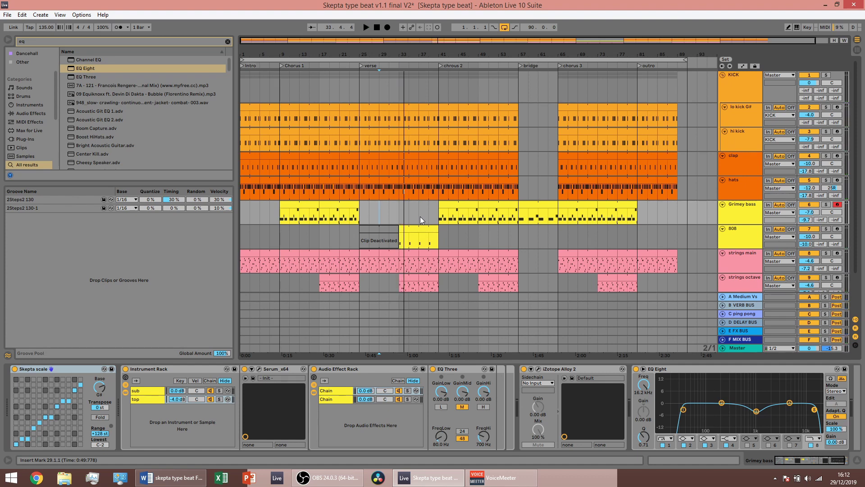
Solo the strings main track and play its first clip from the start of the intro
click(251, 253)
click(826, 253)
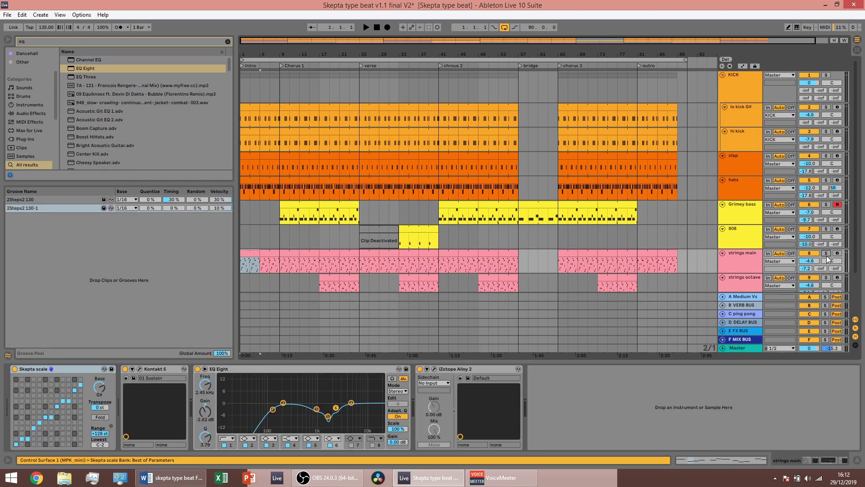
key(space)
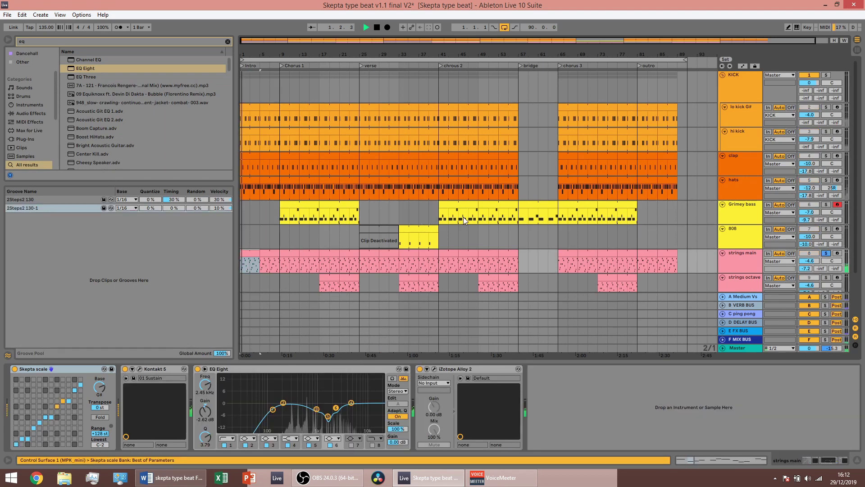
Examine the notes of the first strings main clip in the piano roll during playback, and unsolo the track
double_click(249, 253)
scroll(470, 275, up, 4)
scroll(469, 275, down, 5)
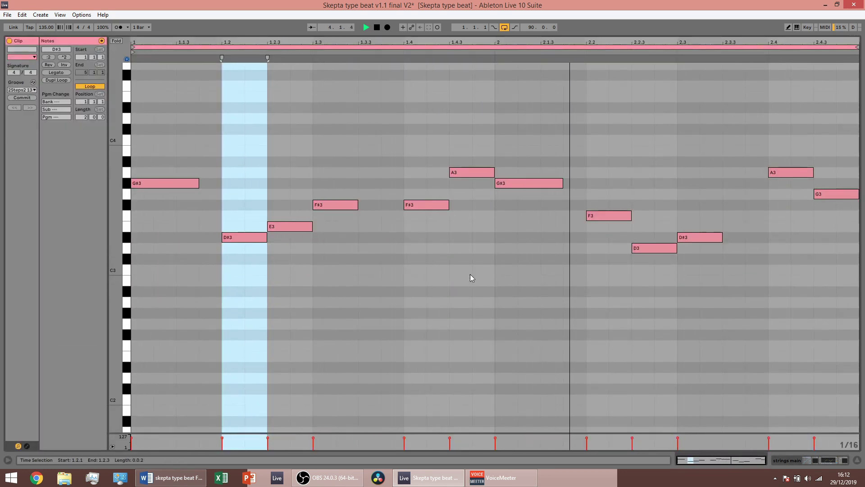
key(Escape)
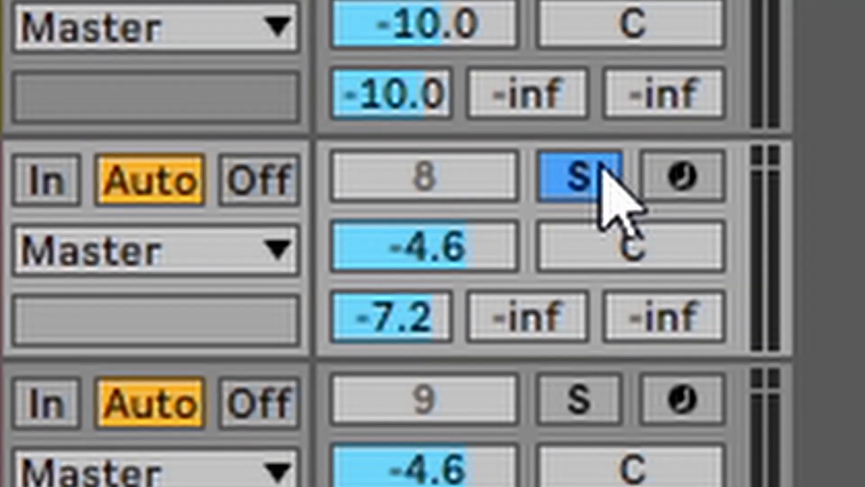
click(603, 171)
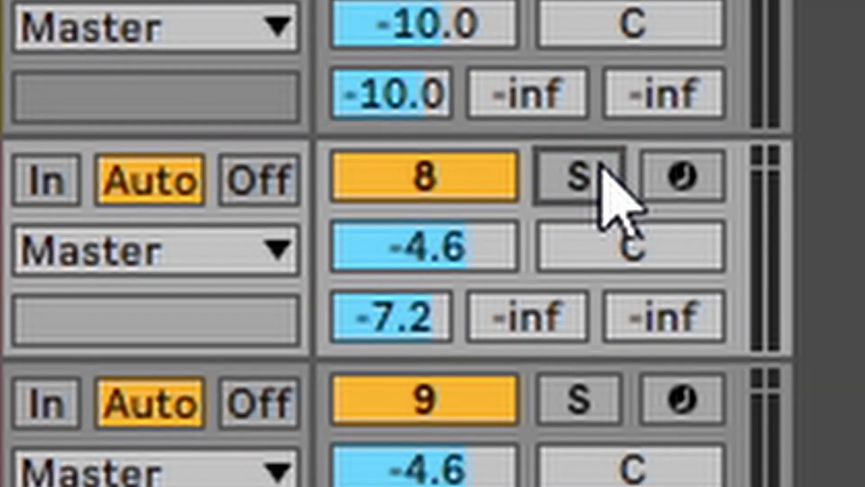